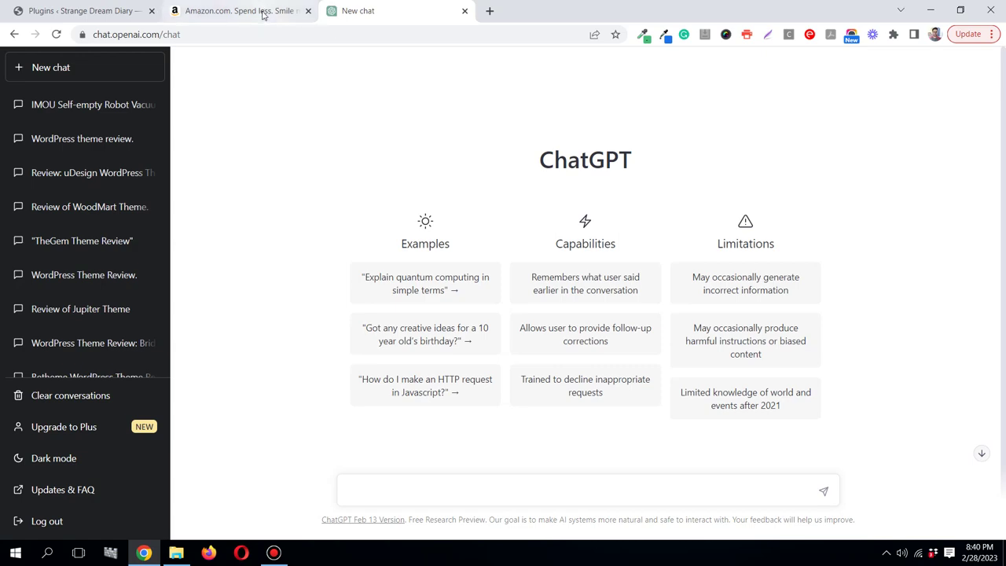
Switch from the blank ChatGPT chat to the Amazon home page tab.
mouse_move(265, 14)
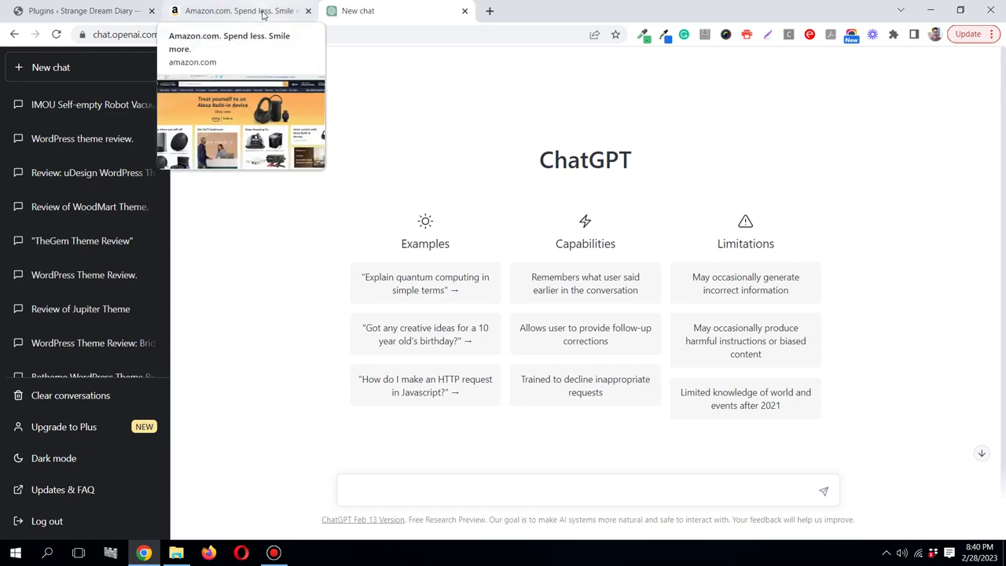
left_click(264, 12)
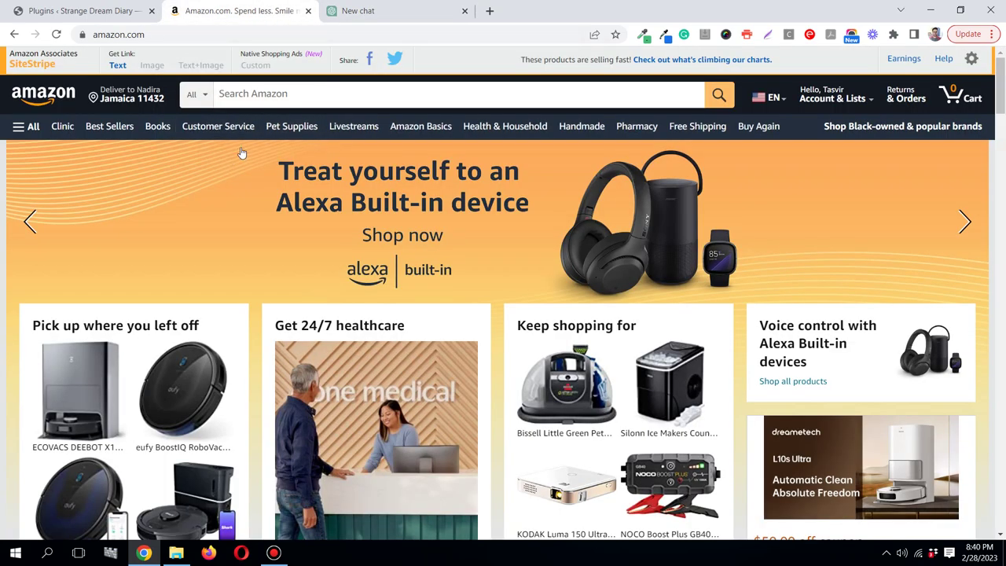
Search Amazon for 'robot vacuum cleaner'.
left_click(305, 94)
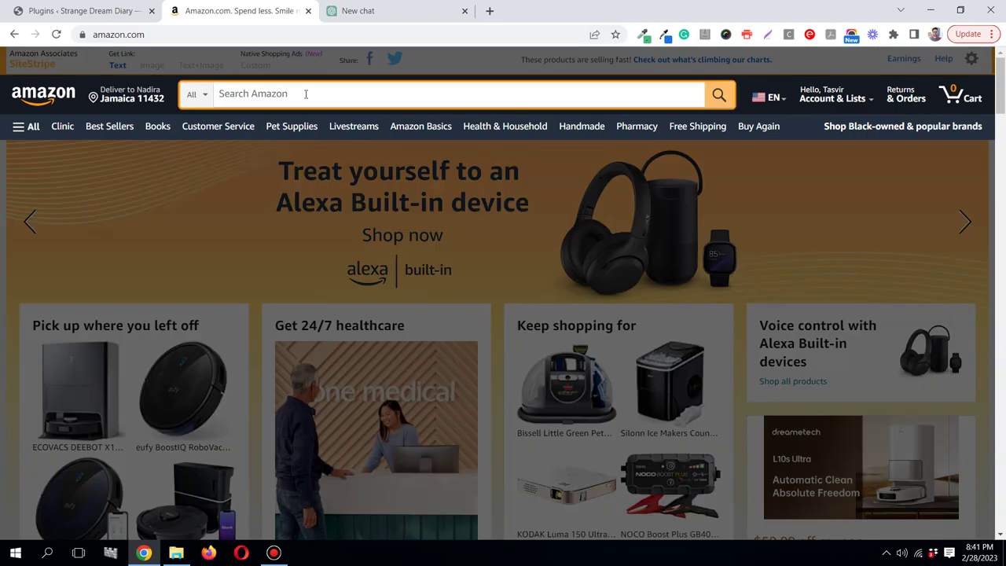
left_click(122, 193)
left_click(272, 94)
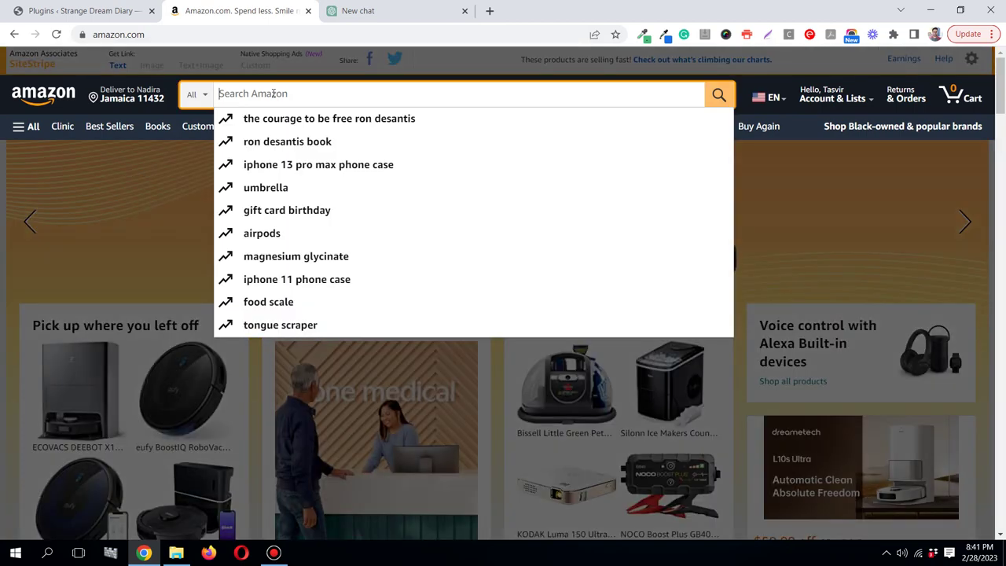
type("robot ")
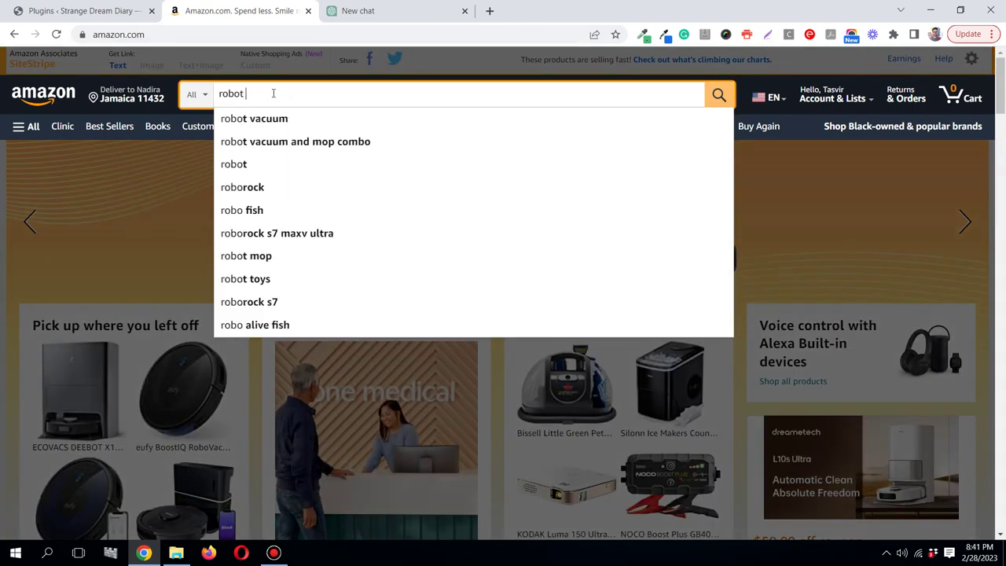
type("ca")
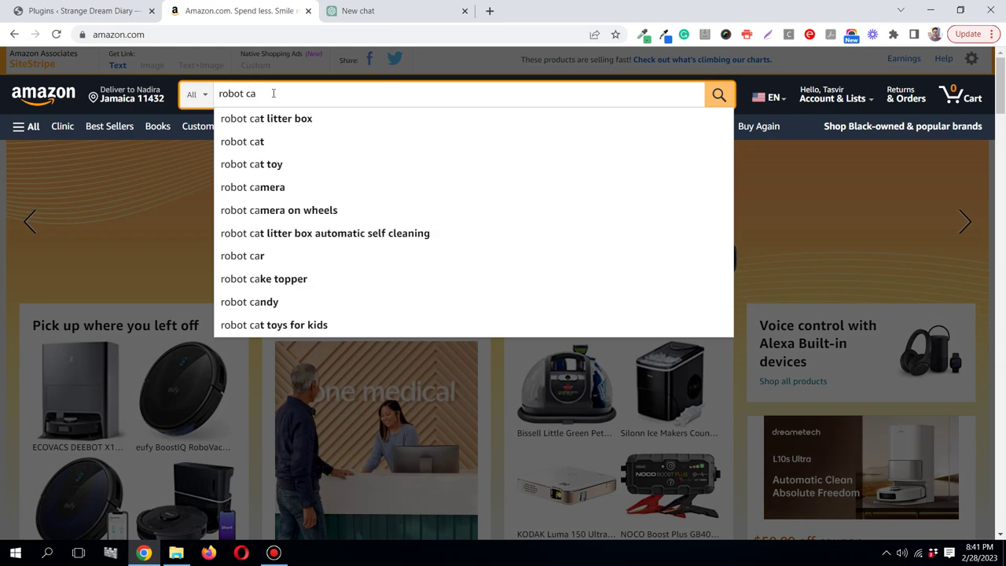
key("BackSpace")
key("BackSpace")
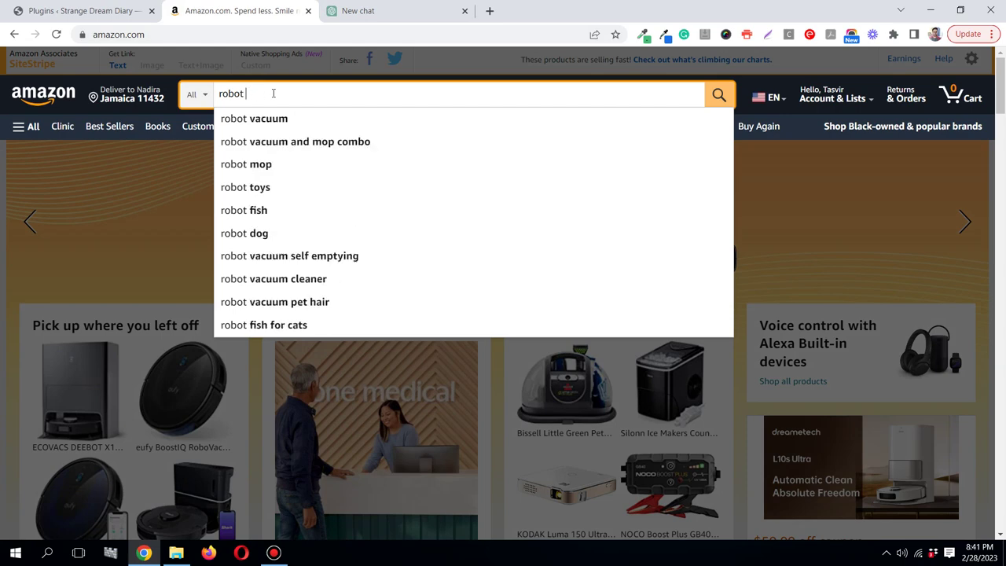
type("vacuum ")
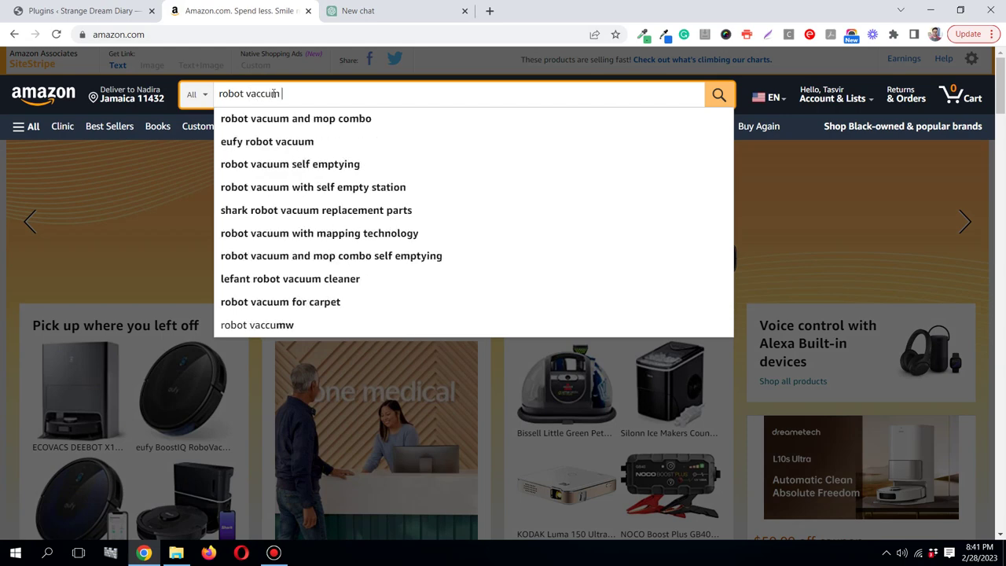
type("cleaner")
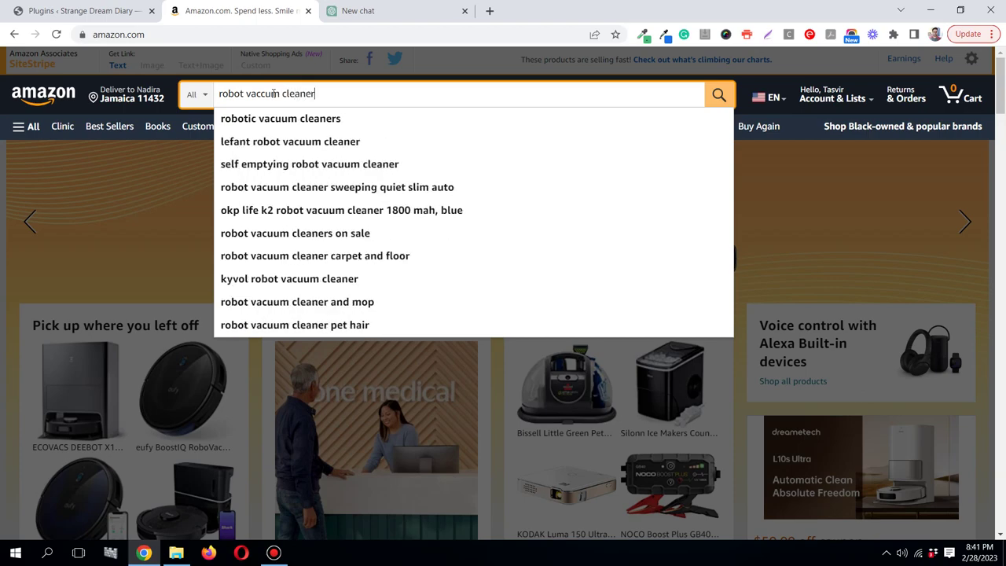
key("Return")
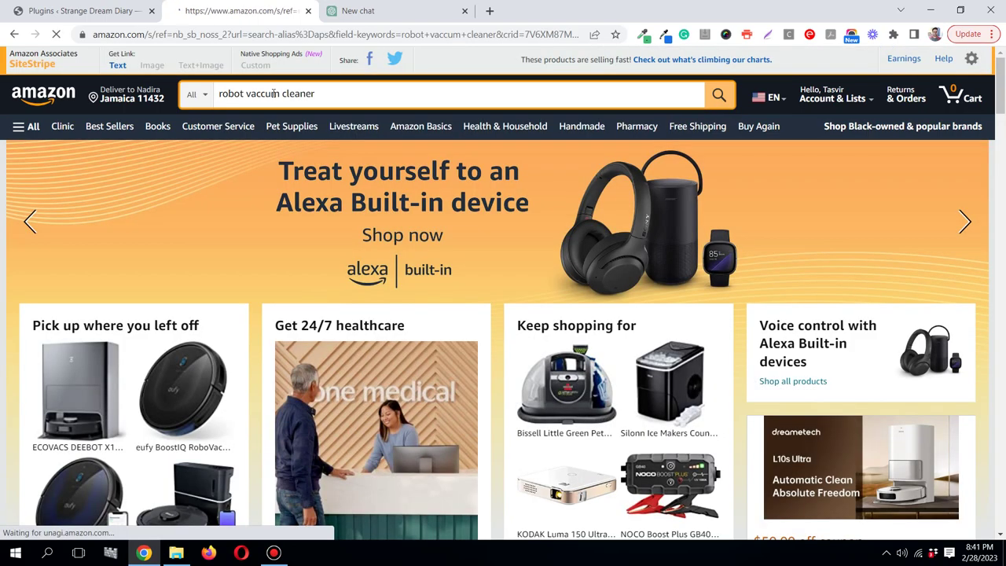
Browse the robot vacuum results and open the Shark AV2501S listing in a new tab.
scroll(275, 136, "down", 3)
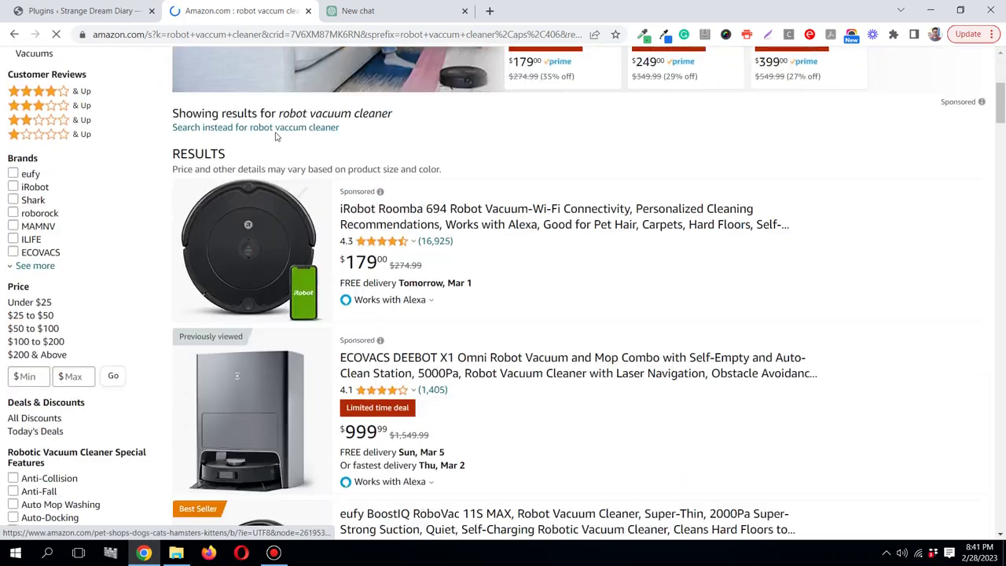
scroll(530, 263, "down", 2)
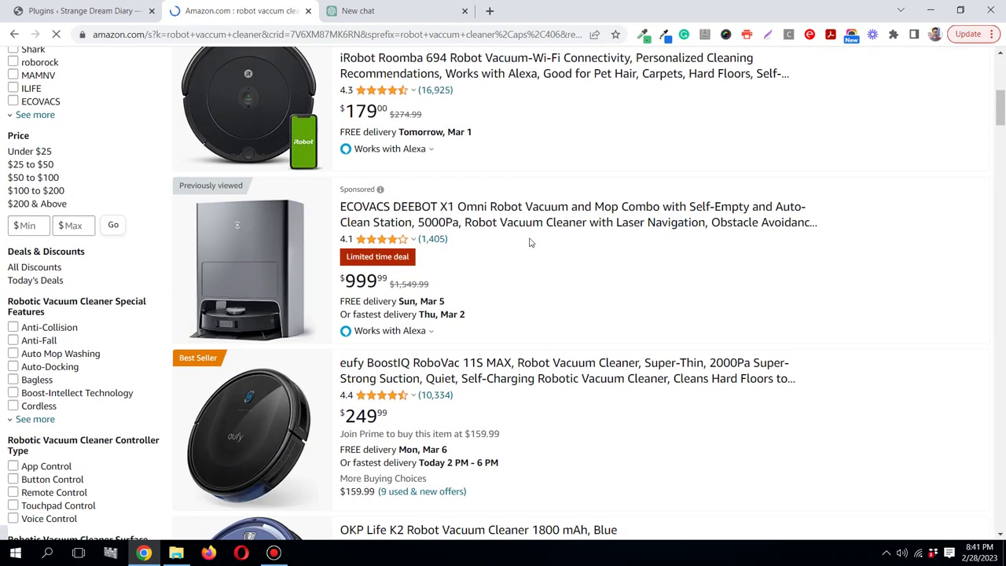
scroll(530, 244, "up", 2)
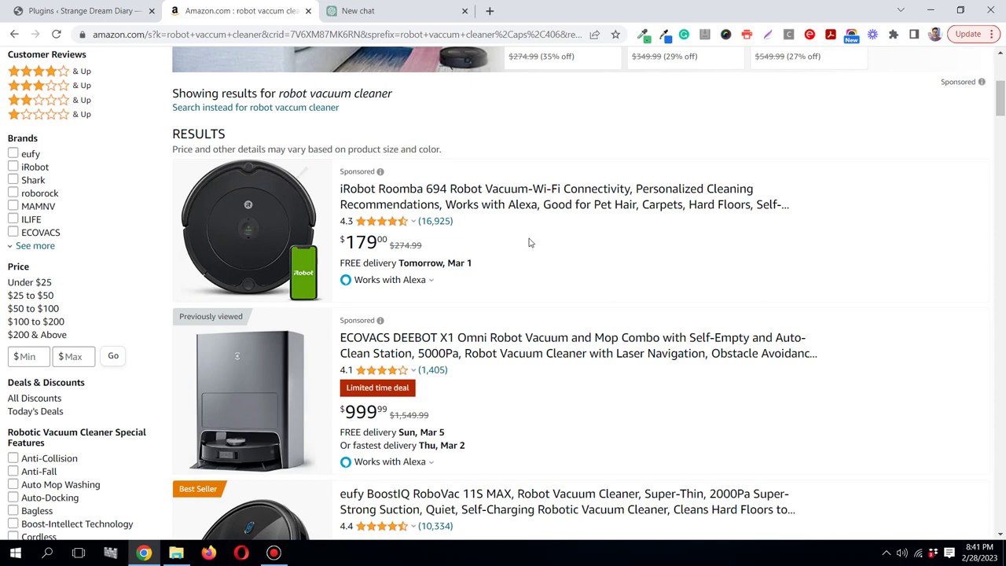
scroll(529, 247, "down", 1)
scroll(526, 248, "down", 1)
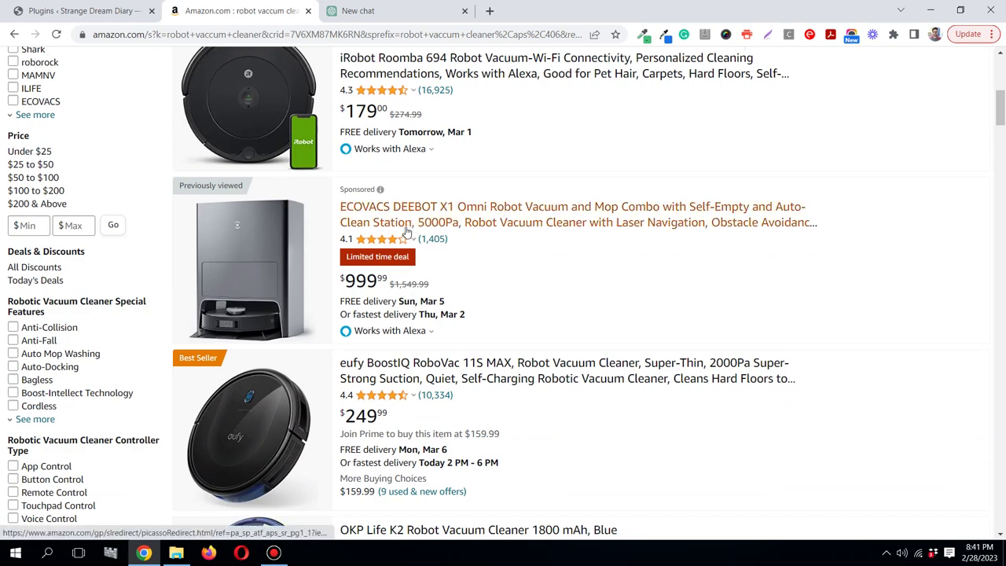
scroll(407, 243, "down", 1)
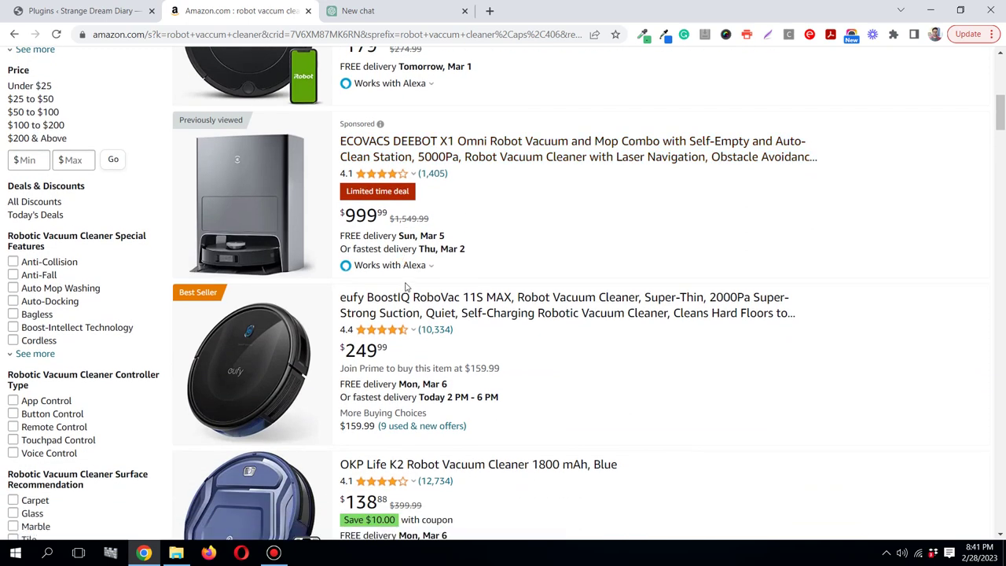
scroll(397, 316, "down", 1)
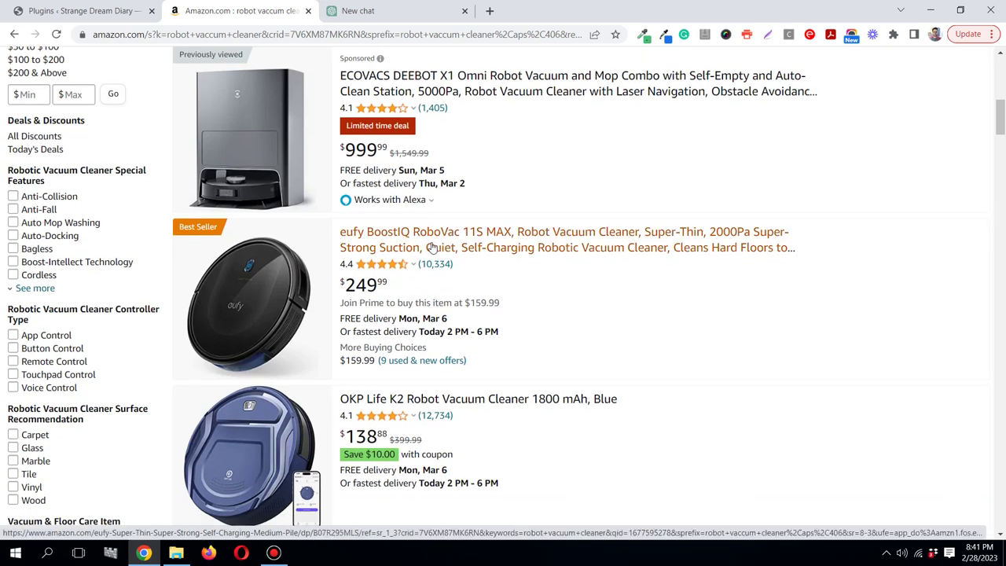
scroll(431, 248, "down", 1)
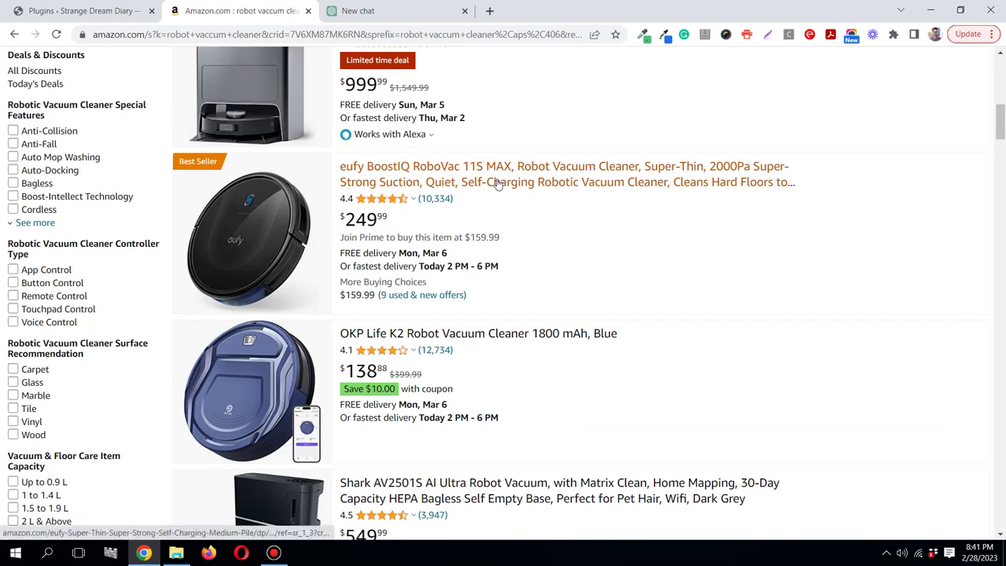
scroll(497, 183, "down", 1)
scroll(497, 182, "up", 1)
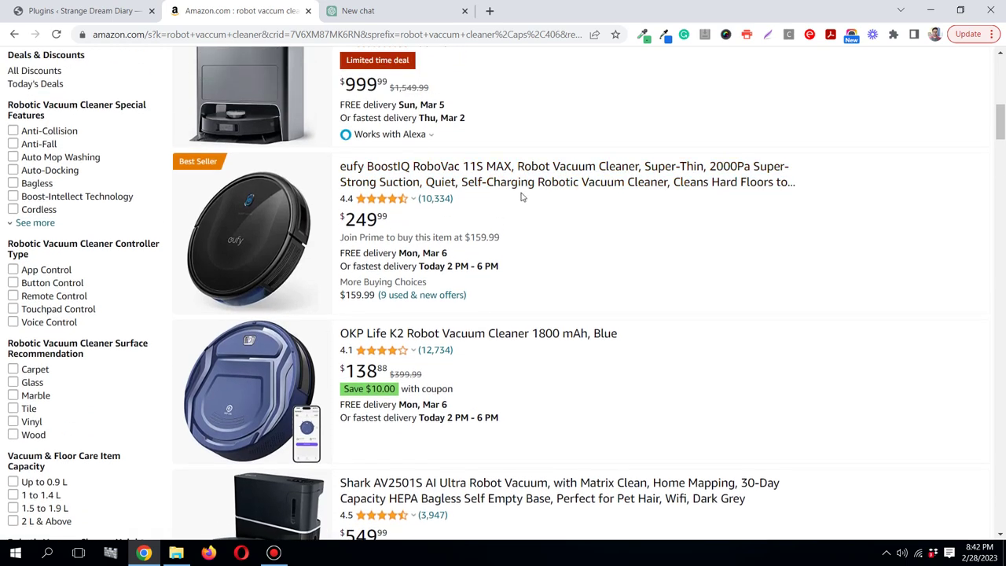
scroll(521, 198, "down", 2)
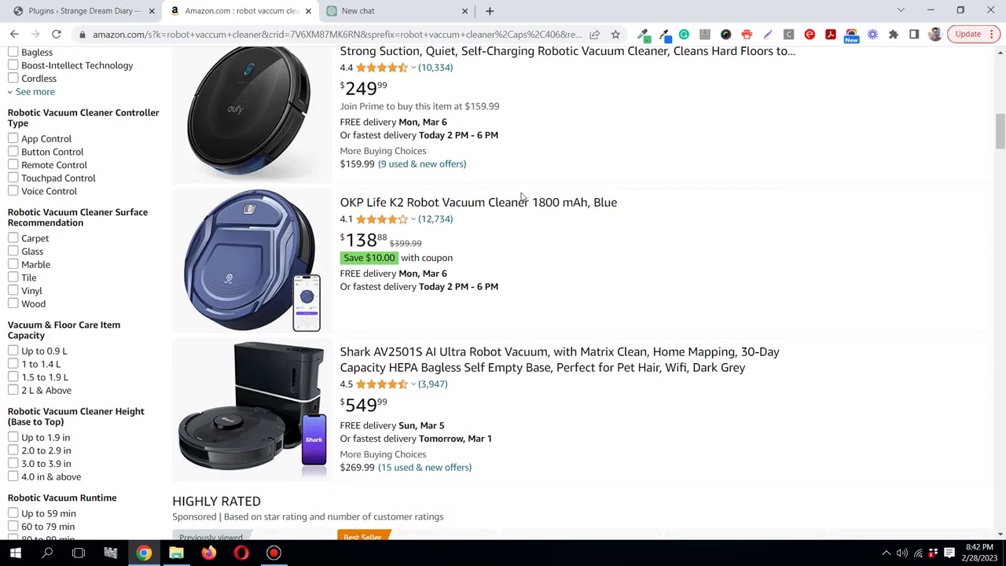
scroll(521, 198, "down", 1)
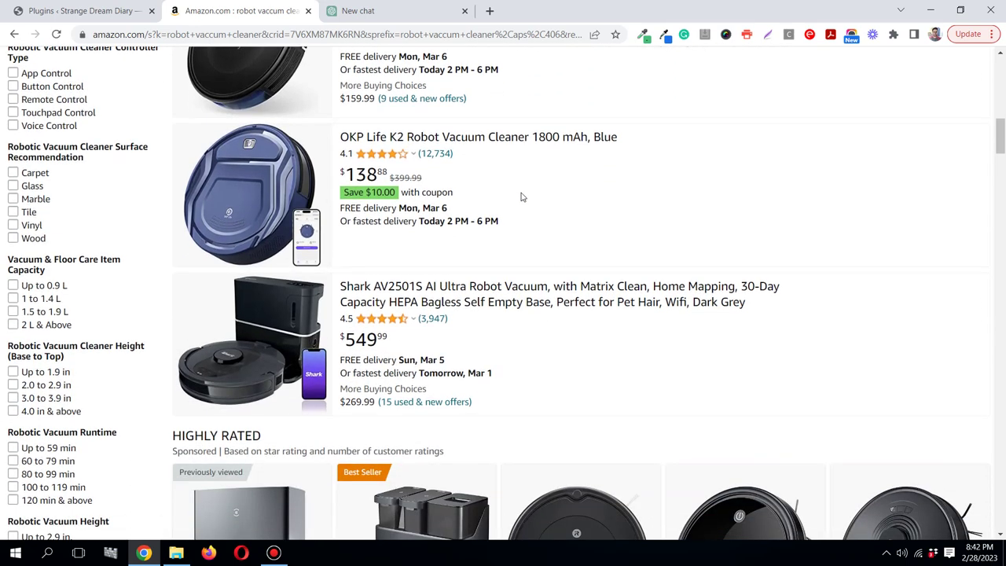
scroll(521, 197, "up", 1)
scroll(453, 219, "down", 1)
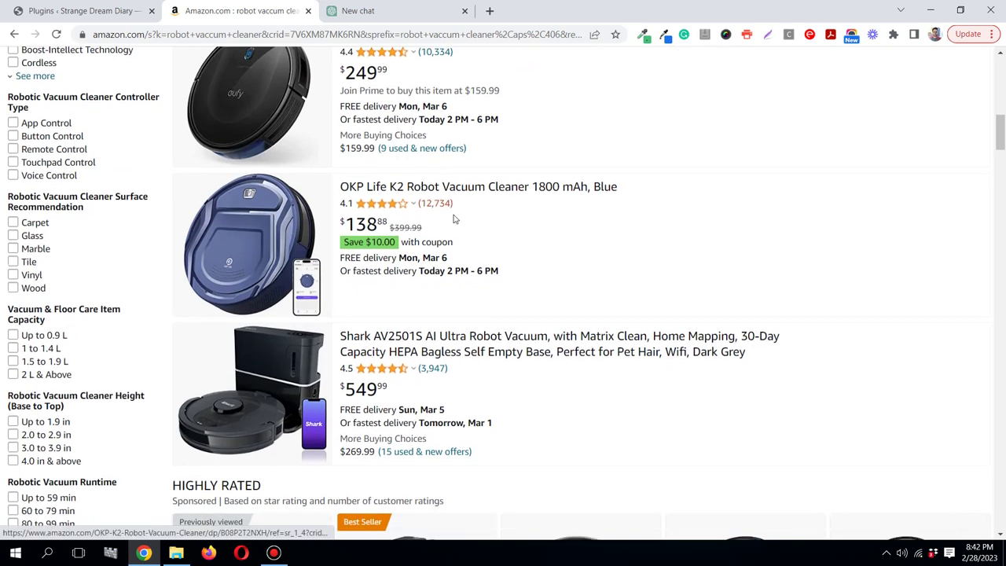
scroll(453, 219, "down", 3)
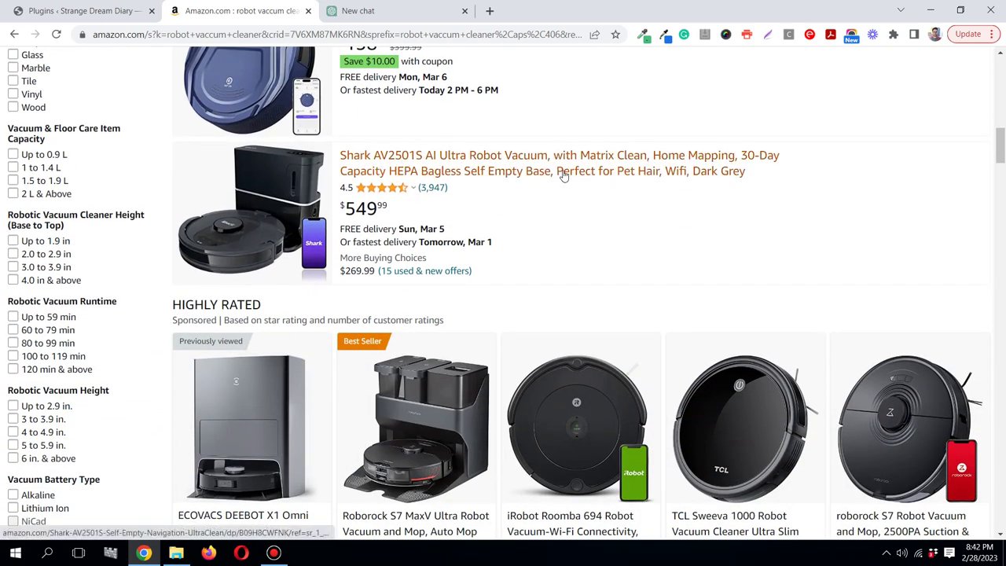
right_click(563, 175)
left_click(581, 182)
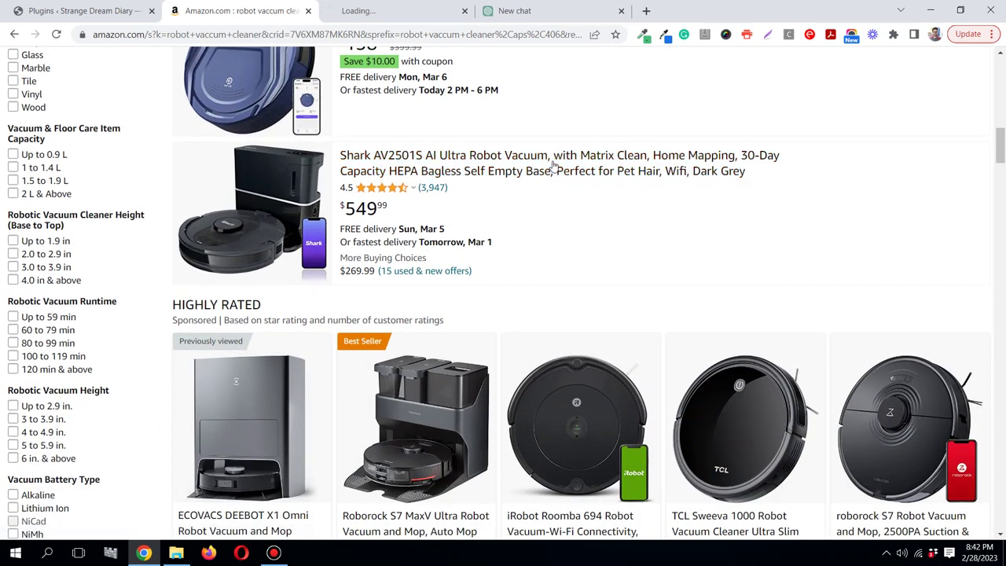
Copy the full Shark AV2501S product title from its listing, then return to ChatGPT.
left_click(409, 12)
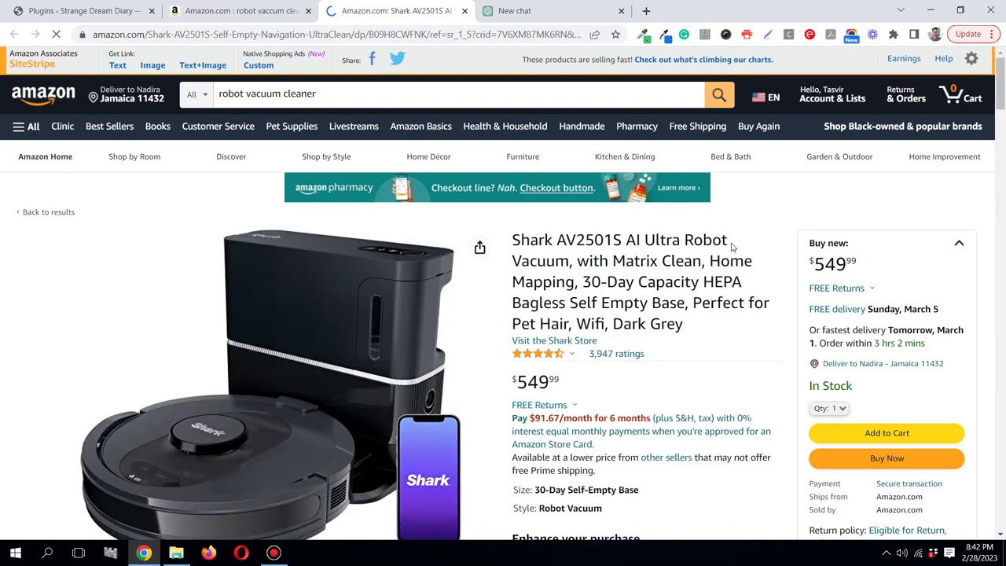
scroll(731, 247, "down", 1)
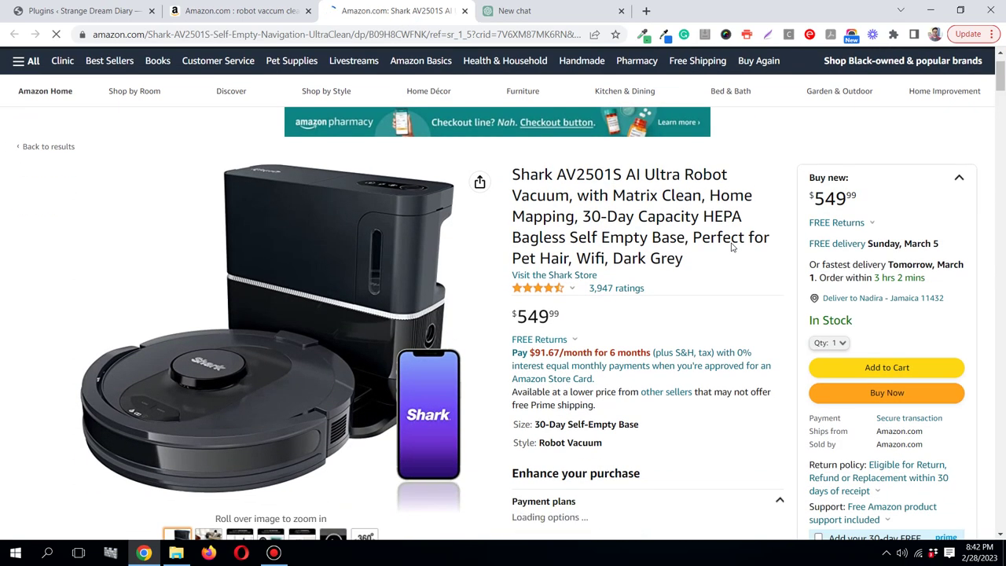
scroll(731, 247, "up", 1)
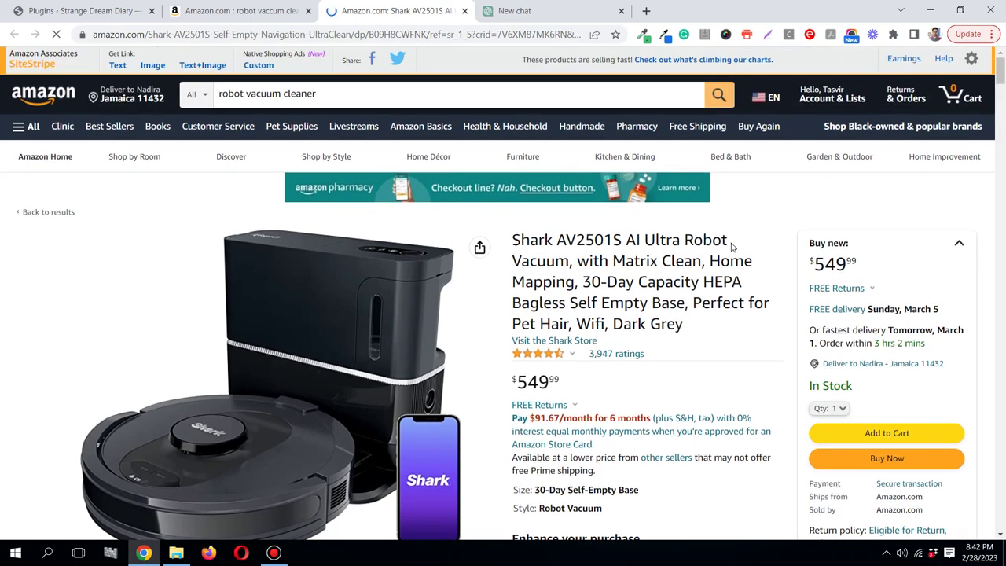
scroll(731, 247, "down", 2)
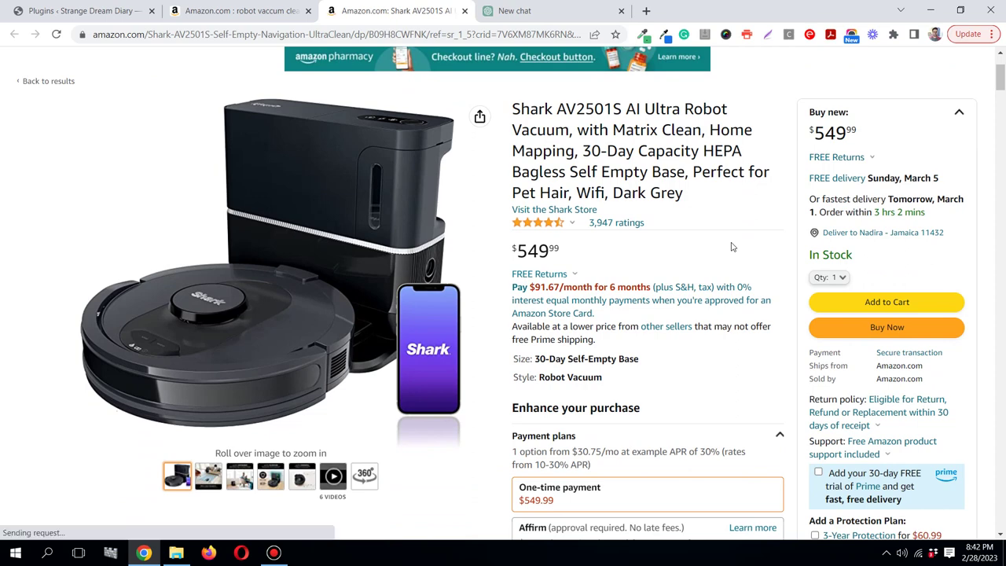
scroll(731, 247, "up", 2)
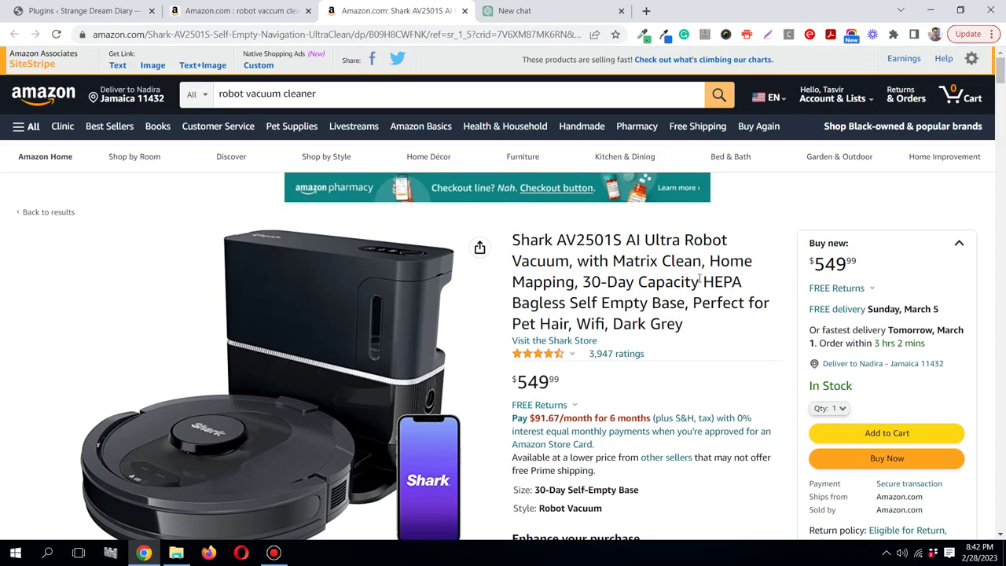
left_click_drag(704, 281, 699, 281)
left_click(529, 254)
left_click_drag(511, 239, 686, 326)
key("ctrl+c")
right_click(683, 325)
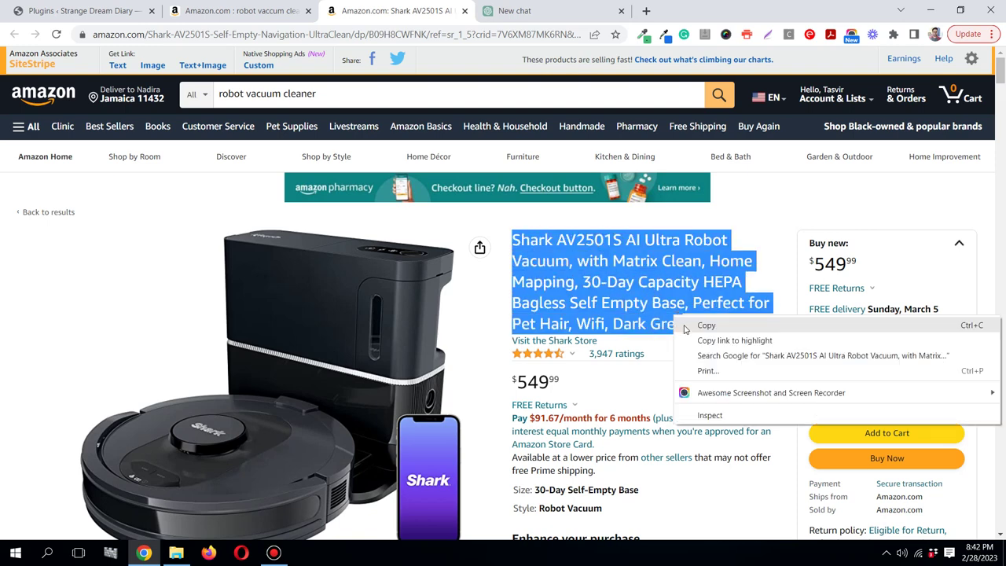
left_click(688, 328)
left_click(576, 5)
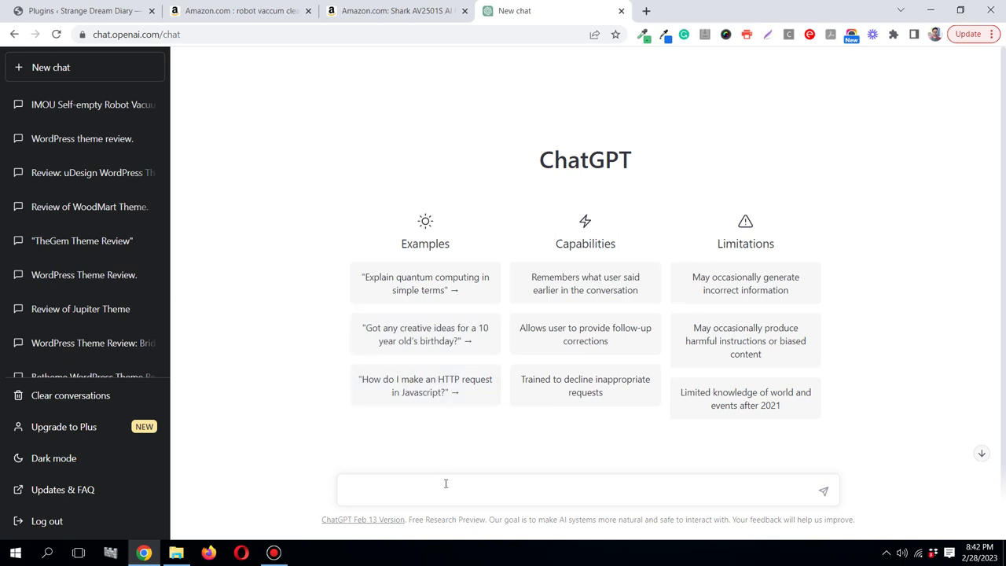
Type 'write a review blog post on this product' with the Shark title pasted in quotes.
type("write a review blog post")
type("on this product")
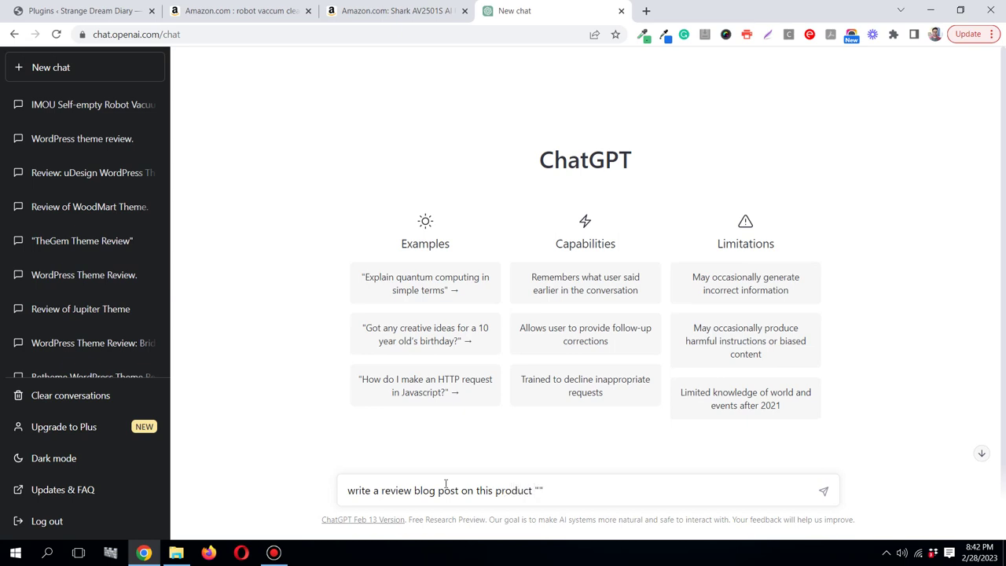
key("ctrl+v")
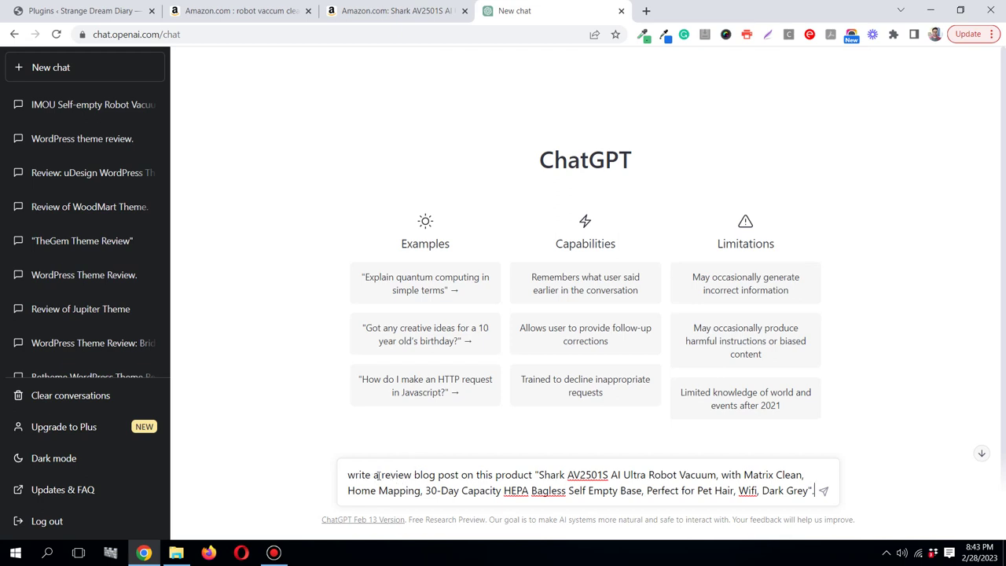
Reword the prompt as an in-depth 1000-word review covering features, pros and cons, and send it.
type("n")
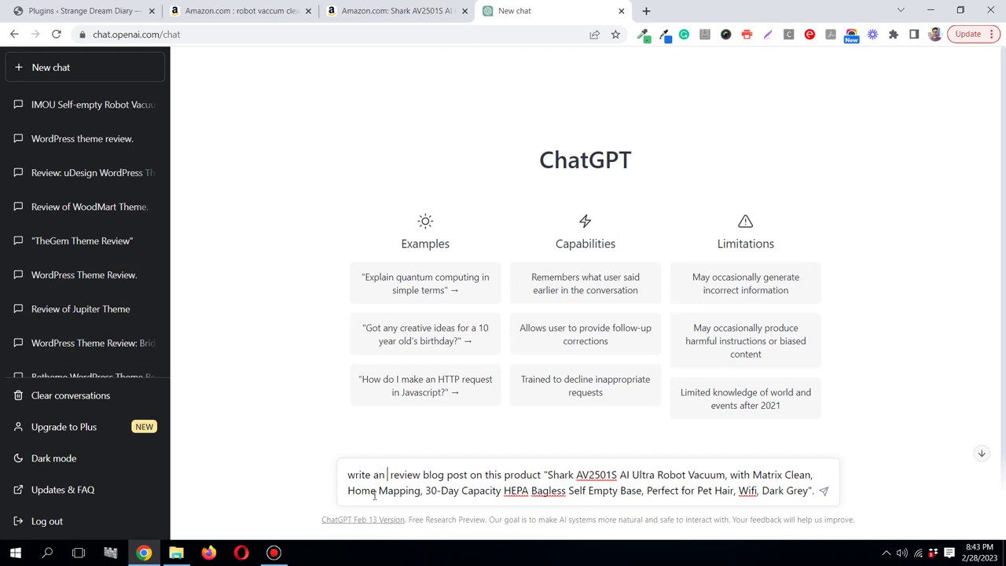
type(" in")
type(" depth")
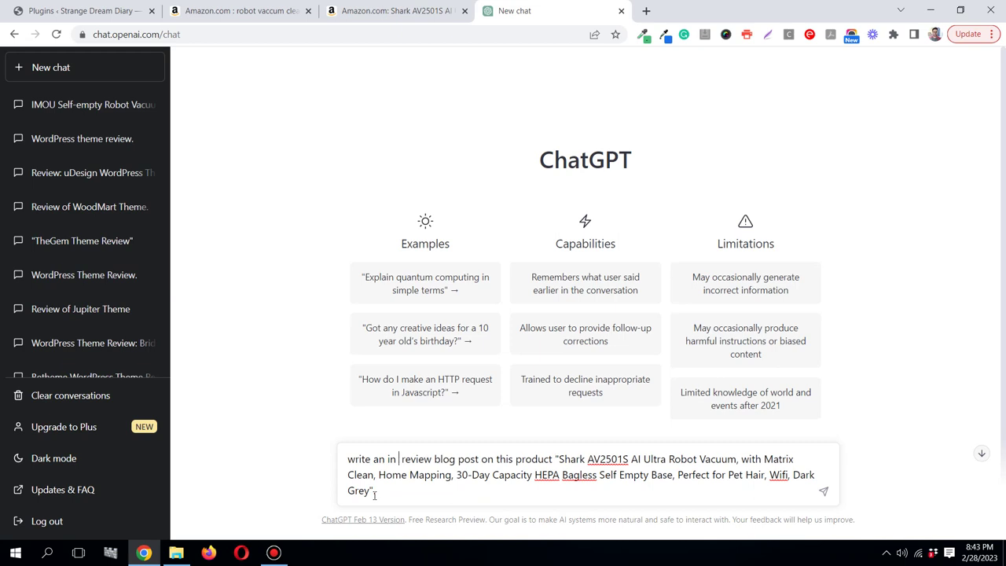
type(" 1")
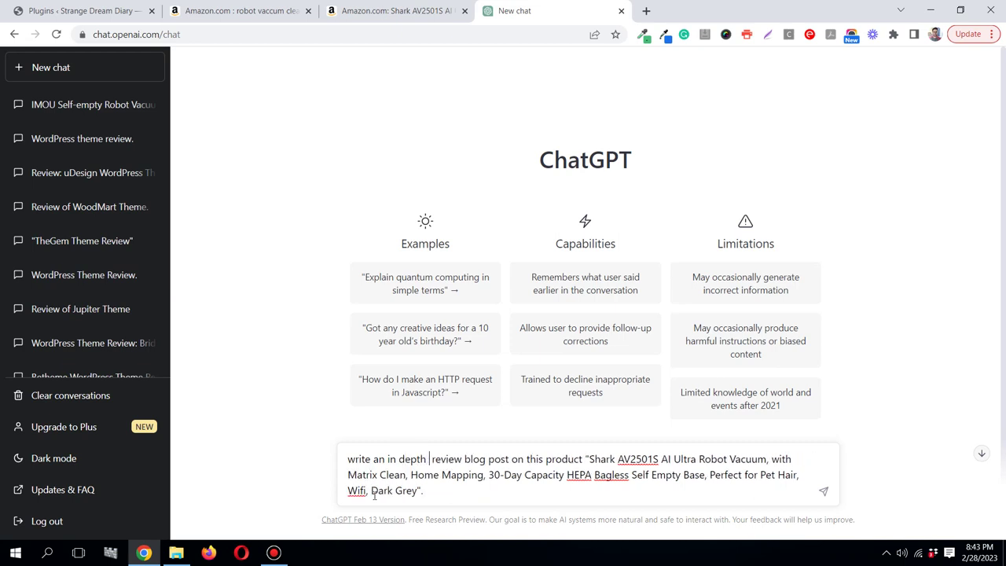
type("000")
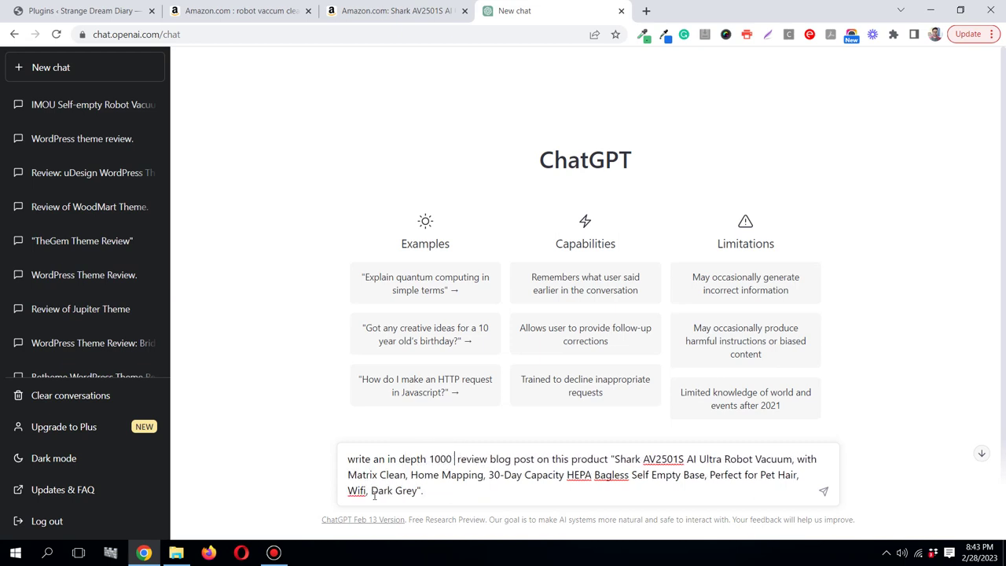
type(" worts")
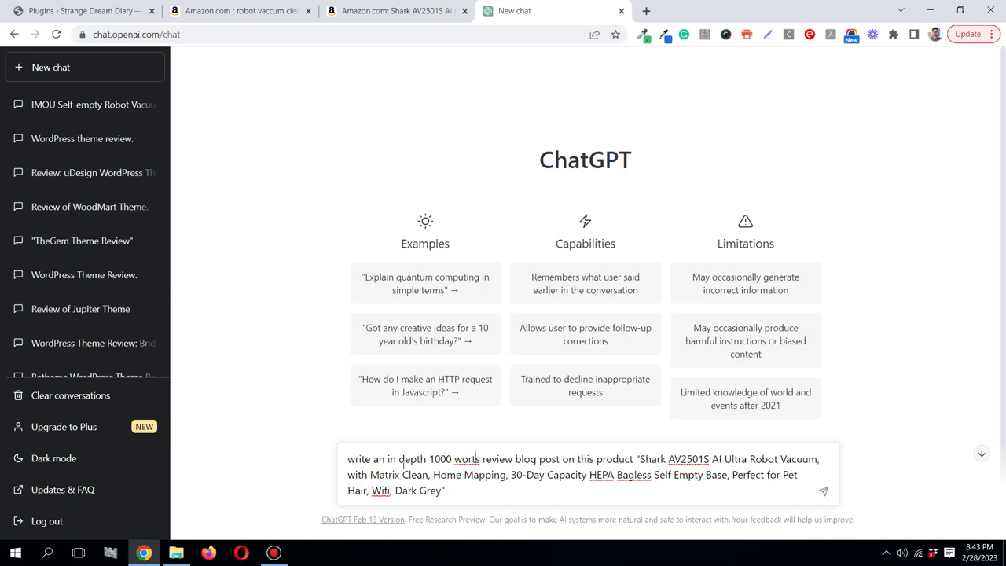
key("BackSpace")
key("BackSpace")
type("ds")
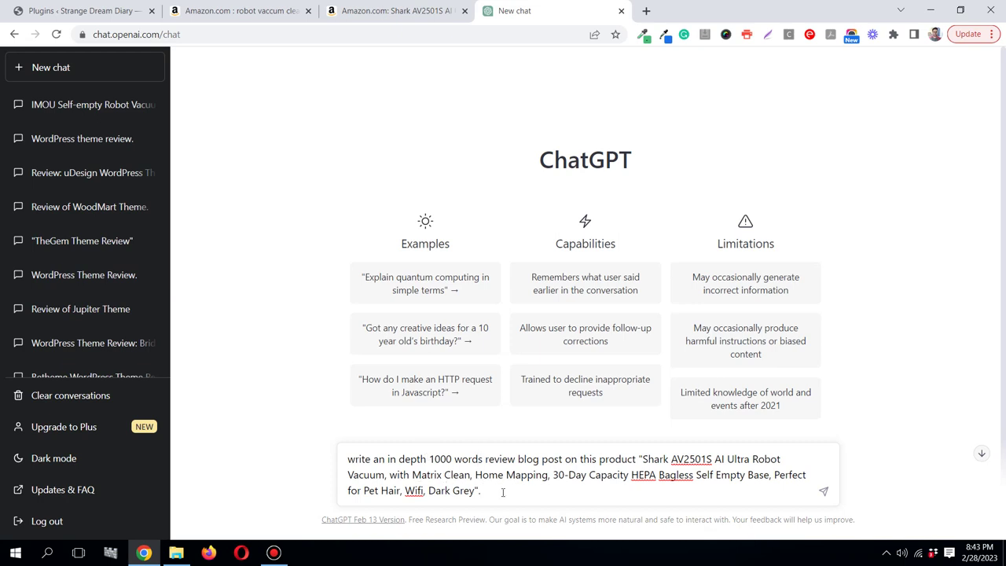
type("Discuss the features, pros and cons of ")
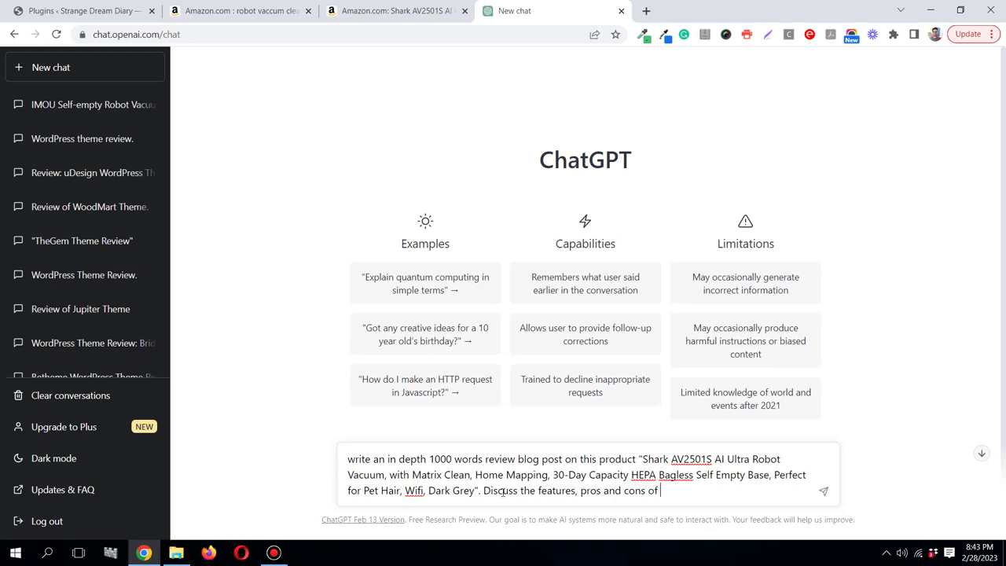
type("using this product.")
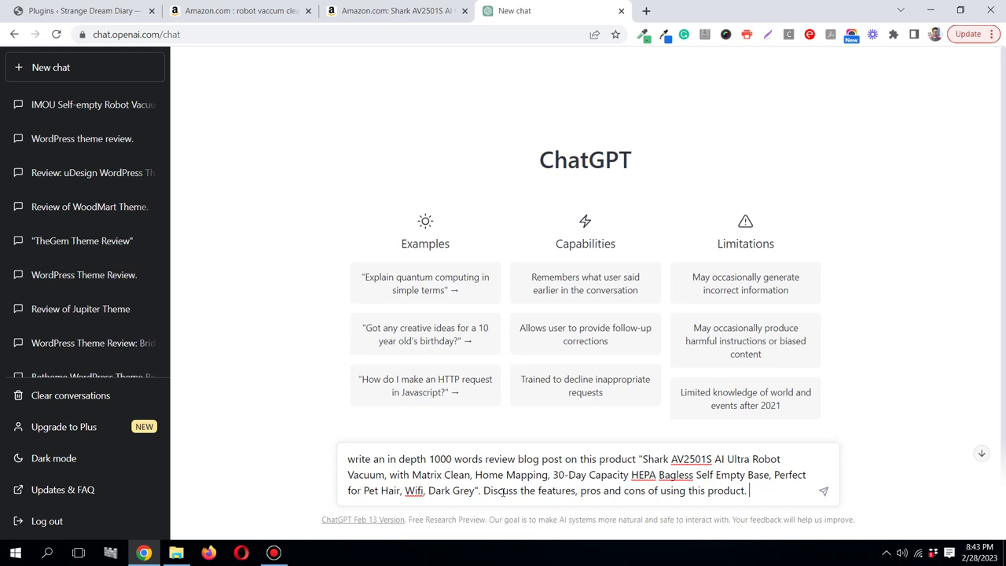
key("Return")
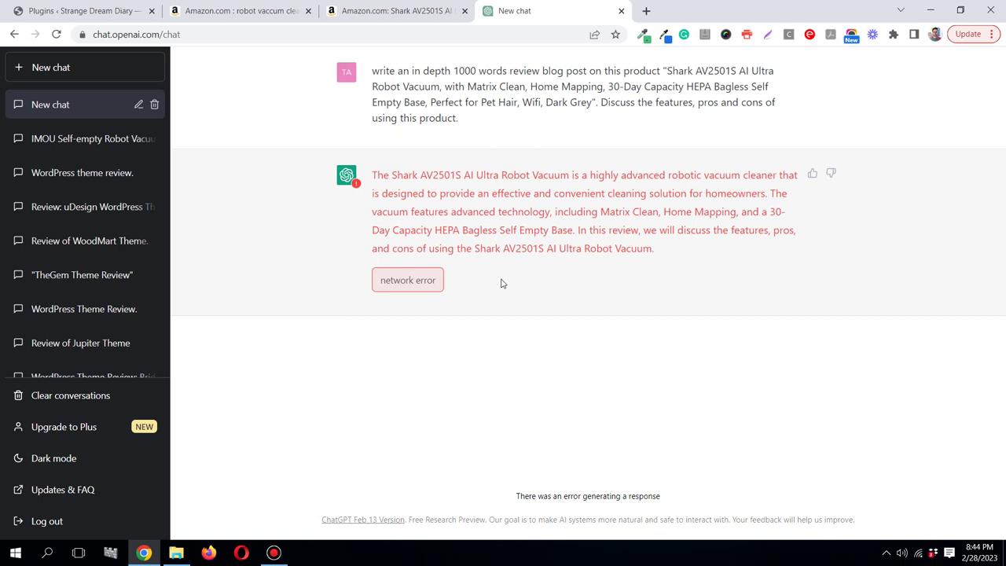
Select the whole sent review prompt and bring up its context menu.
triple_click(445, 102)
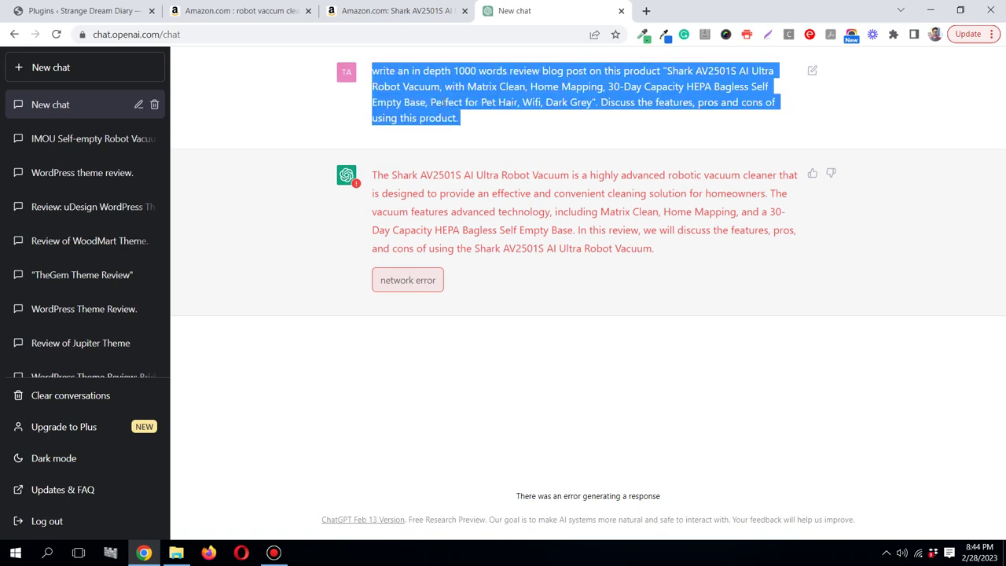
right_click(444, 104)
Copy the review prompt, reload ChatGPT, and paste it as plain text into the empty message box.
left_click(452, 109)
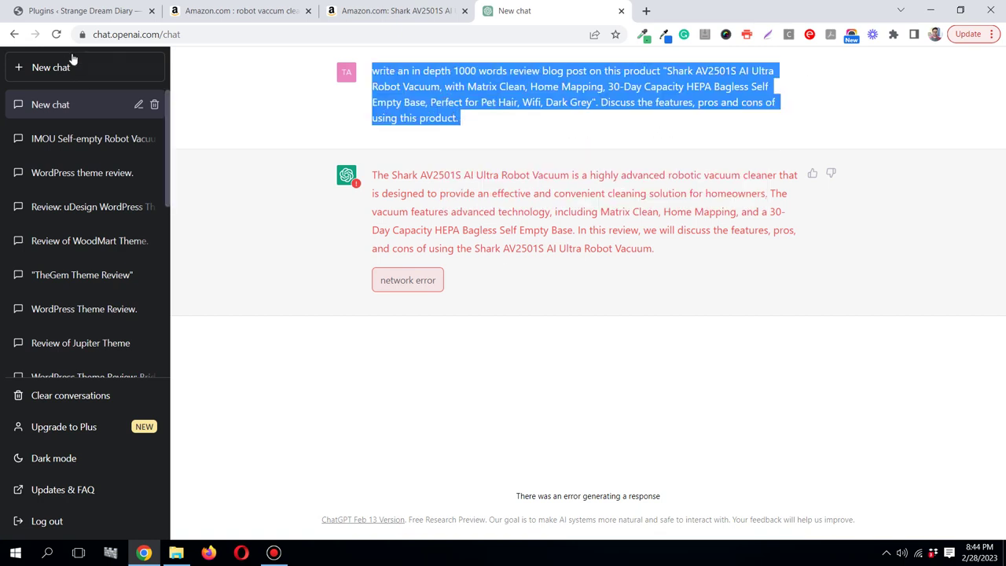
left_click(58, 35)
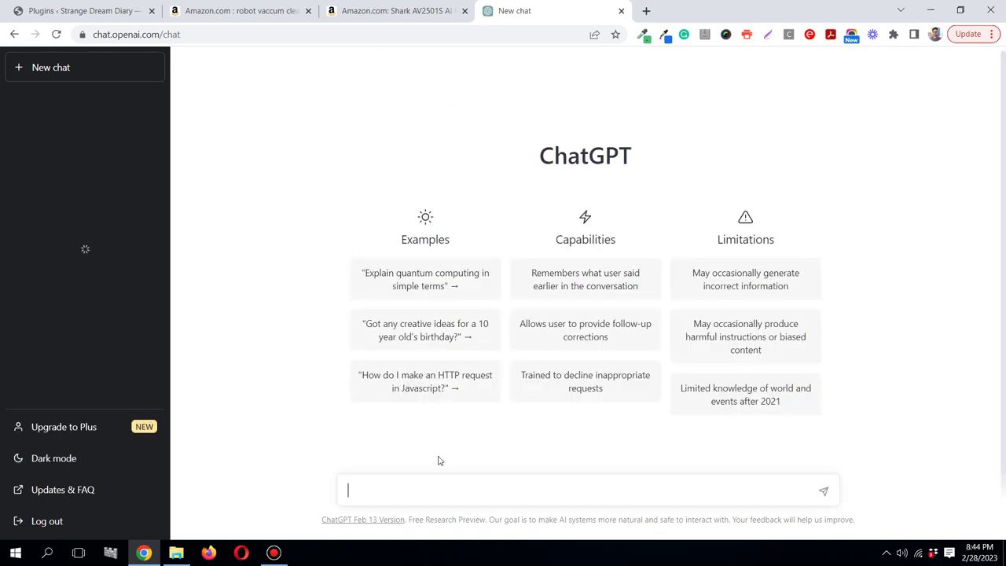
right_click(438, 490)
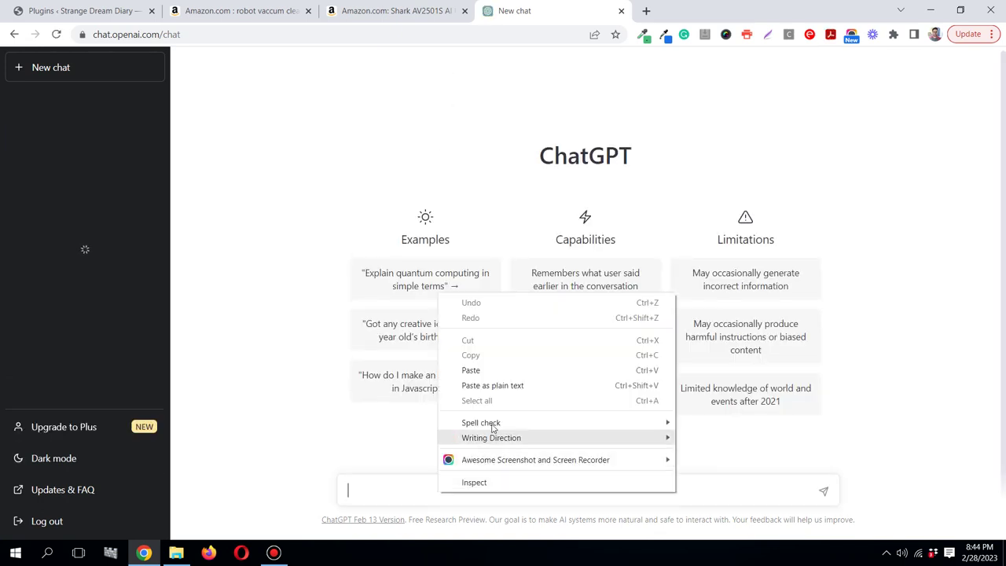
left_click(505, 385)
key("BackSpace")
key("BackSpace")
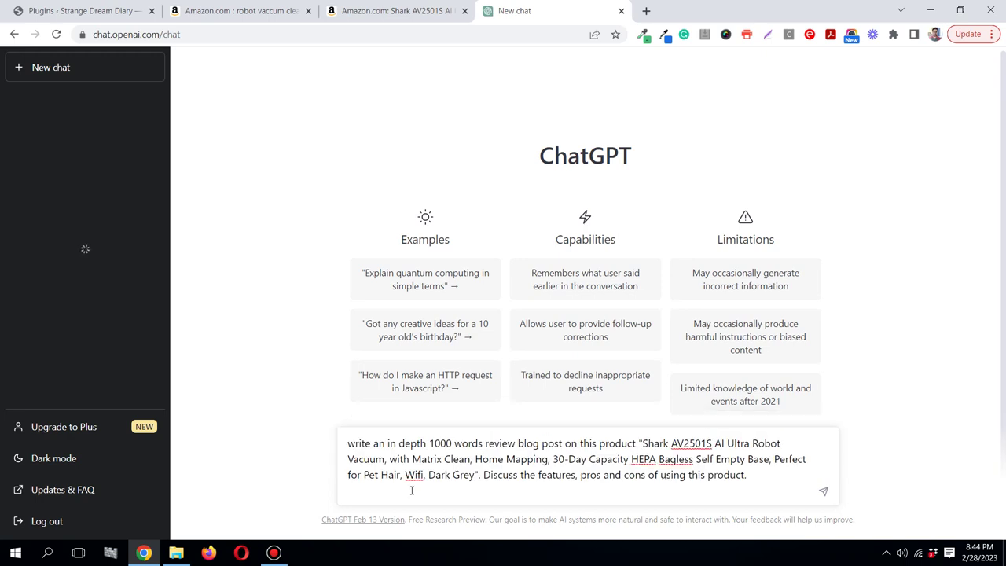
Send the pasted Shark AV2501S review prompt again to get a fresh reply.
key("Return")
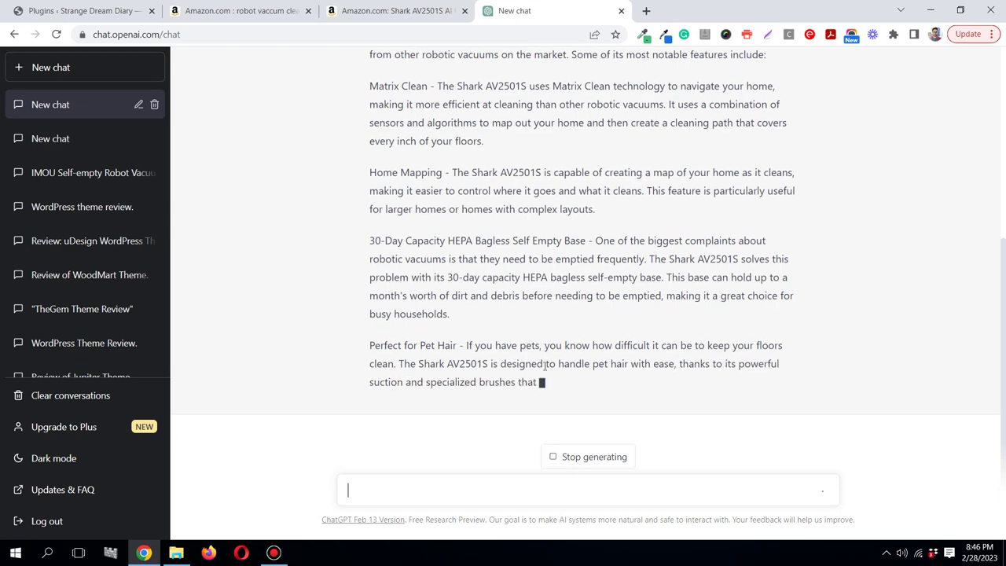
Scroll through the streaming review to follow its Features, Wi-Fi Connectivity and Pros sections.
scroll(381, 340, "up", 3)
scroll(472, 236, "up", 1)
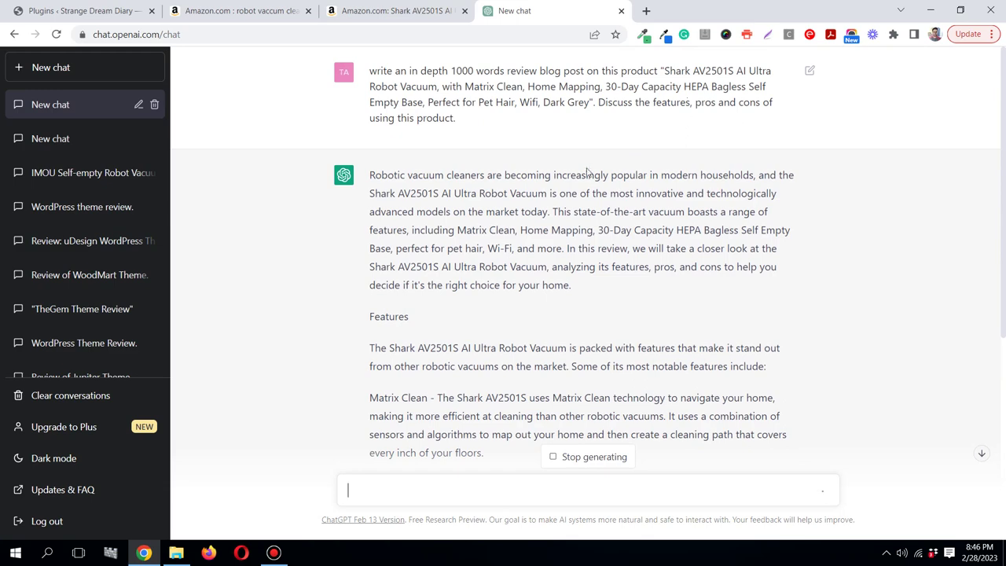
scroll(588, 171, "down", 5)
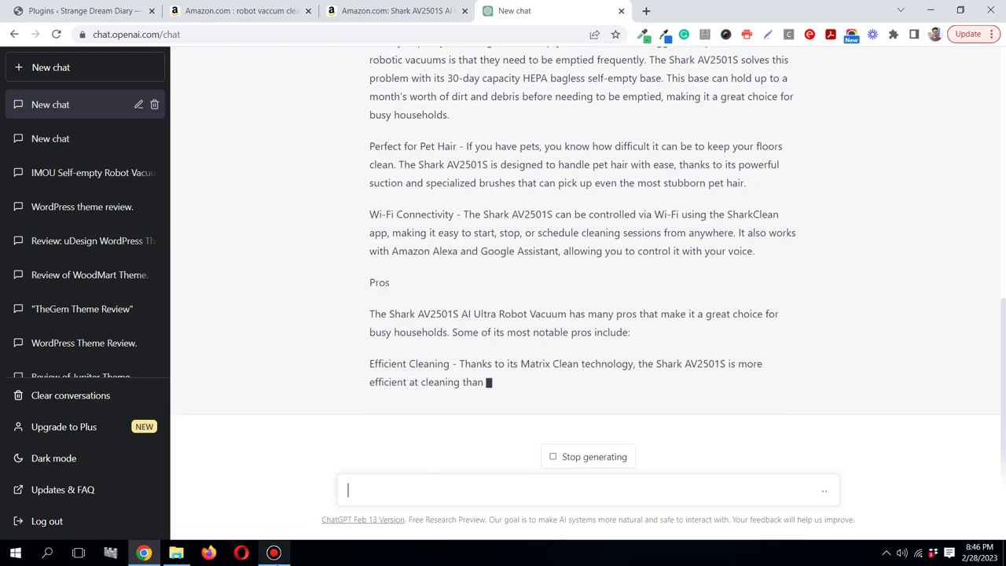
mouse_move(277, 559)
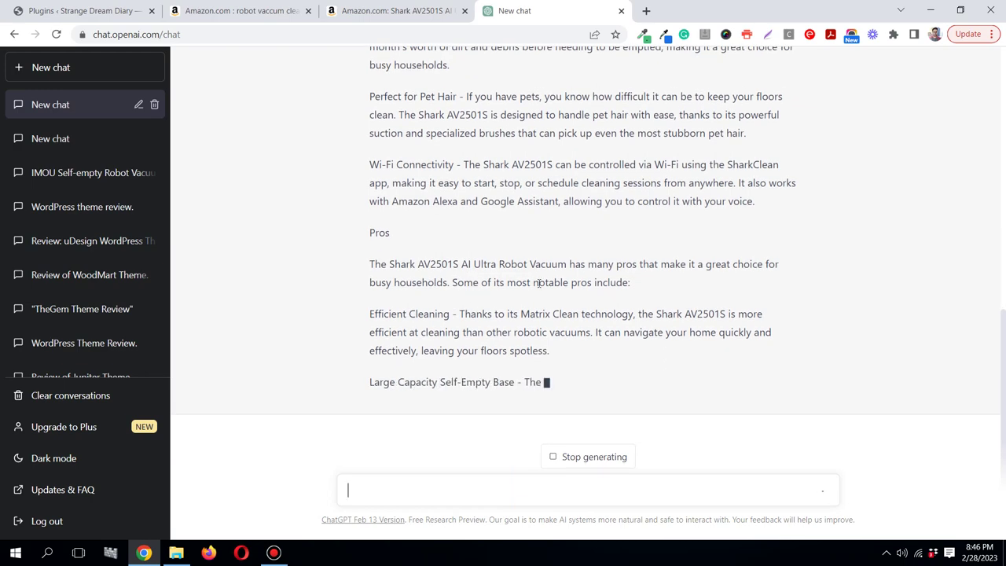
scroll(538, 283, "up", 15)
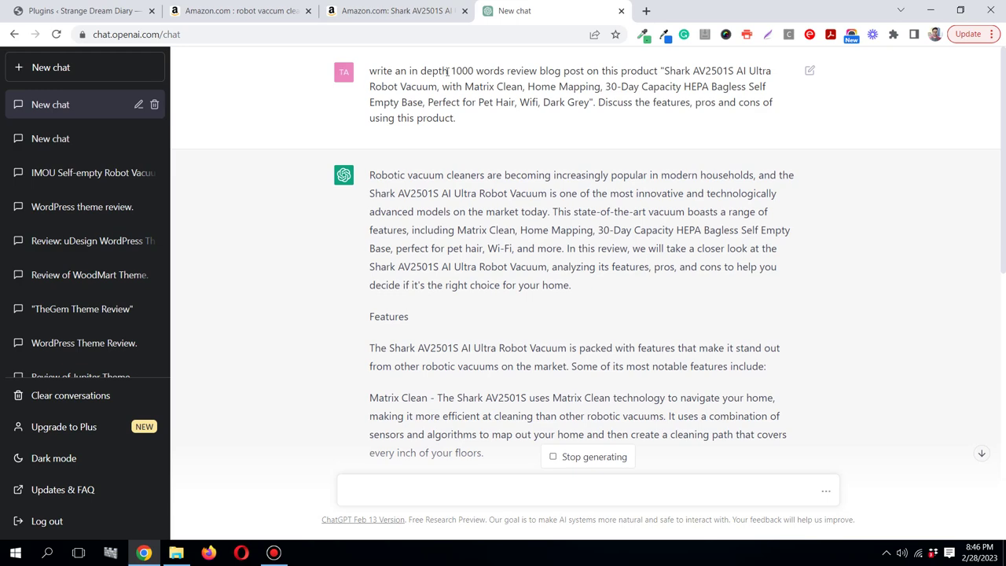
Read ChatGPT's finished Shark review down to Cons, then bring up the WordPress Installed Plugins page.
scroll(506, 289, "down", 15)
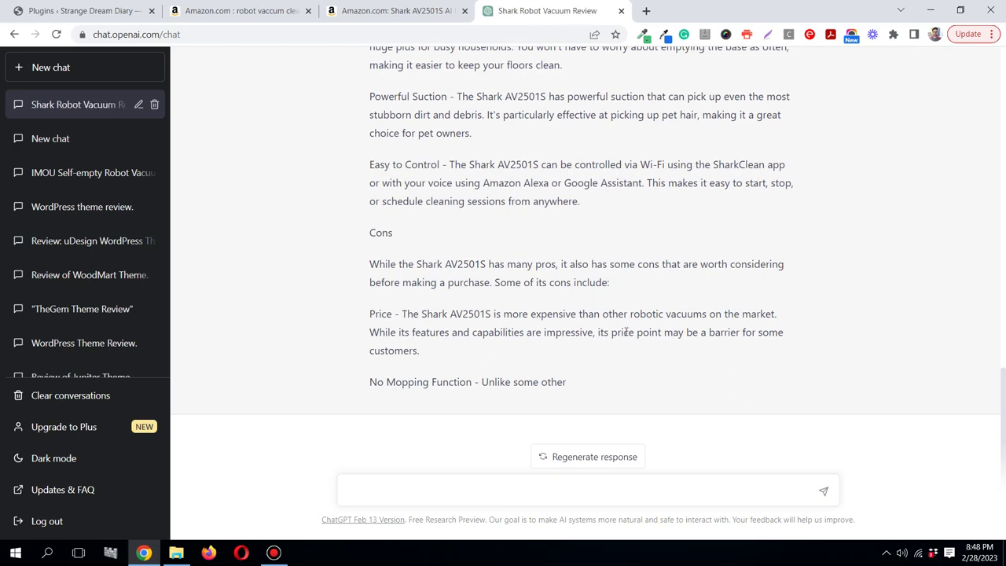
scroll(495, 283, "up", 15)
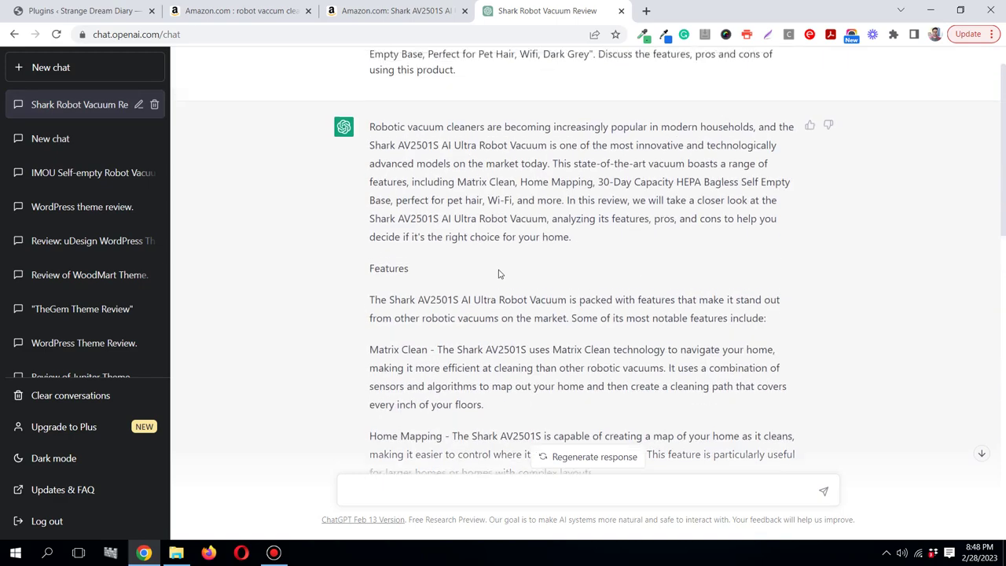
scroll(499, 272, "down", 15)
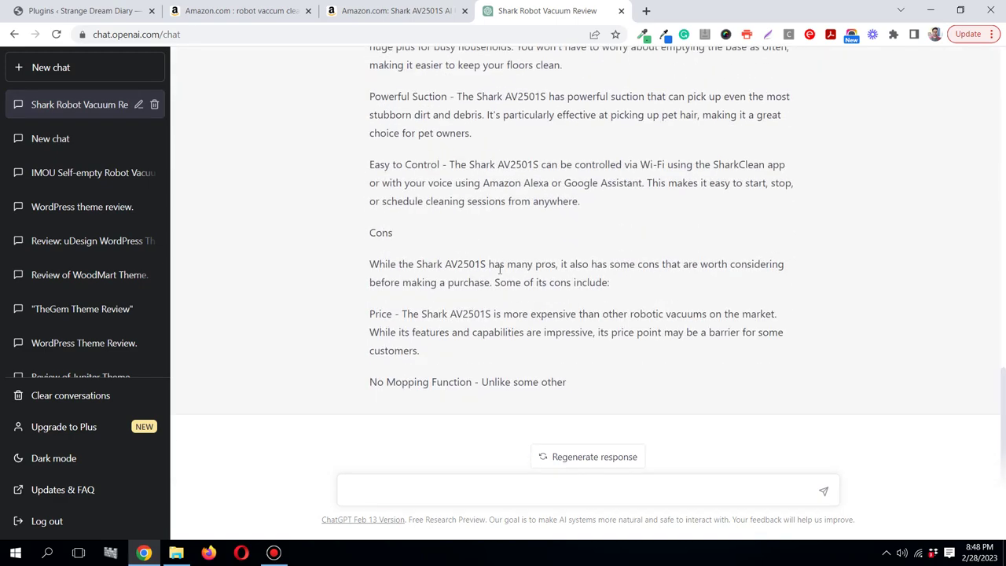
scroll(499, 271, "up", 7)
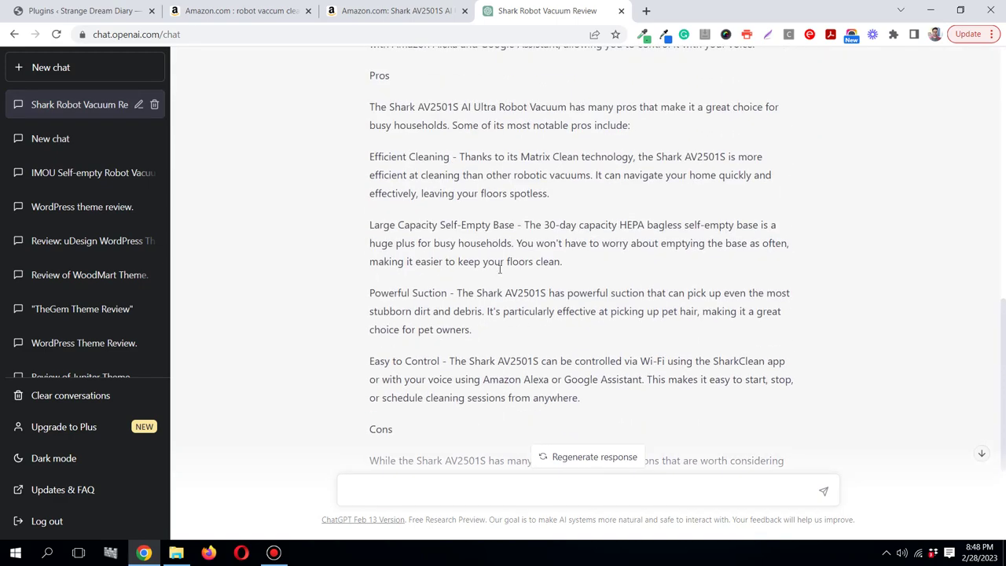
scroll(499, 273, "up", 5)
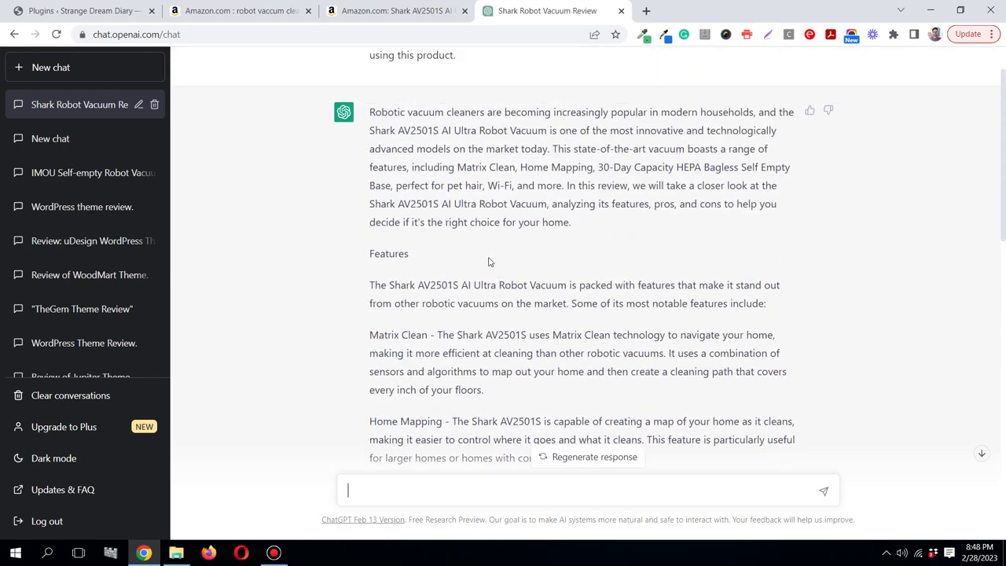
scroll(489, 260, "down", 1)
left_click(22, 16)
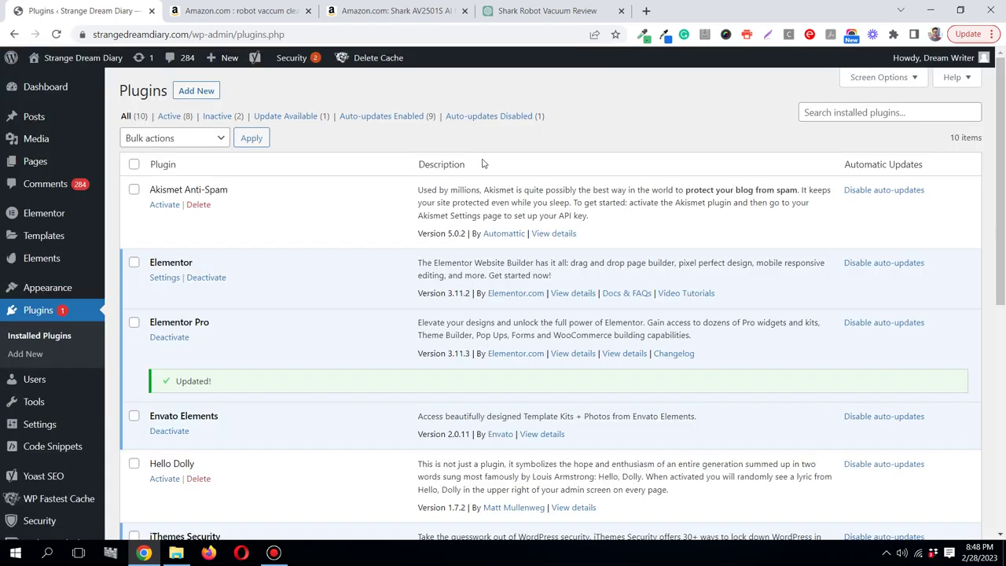
Start a new WordPress post from Posts > Add New, then return to the Shark Robot Vacuum Review chat.
scroll(484, 156, "down", 2)
scroll(484, 155, "down", 3)
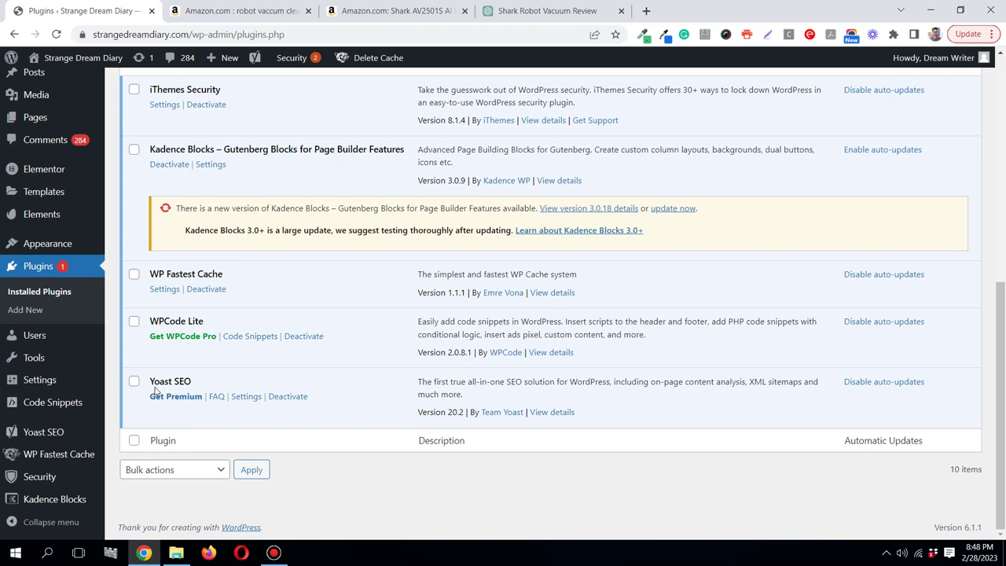
scroll(269, 353, "up", 5)
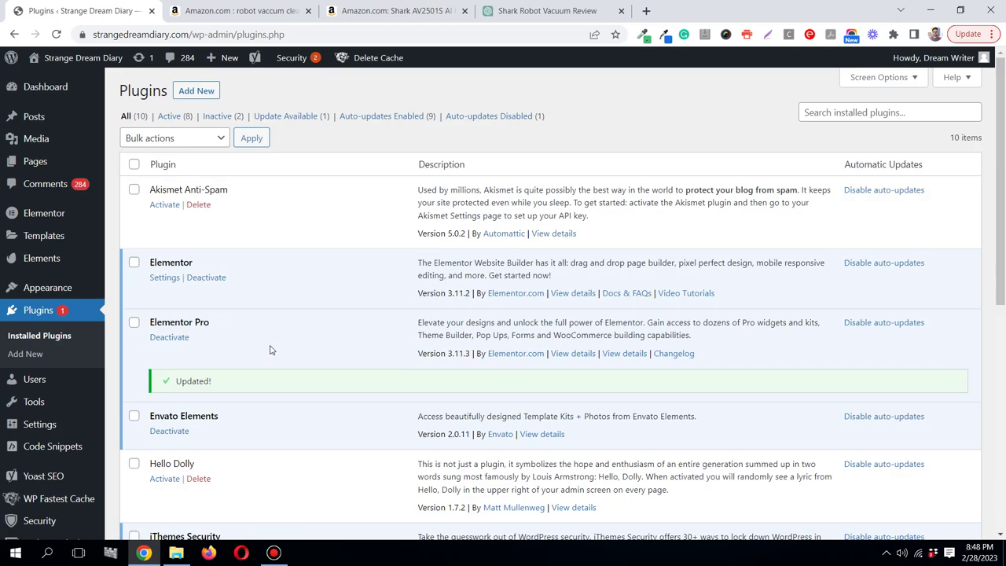
mouse_move(35, 118)
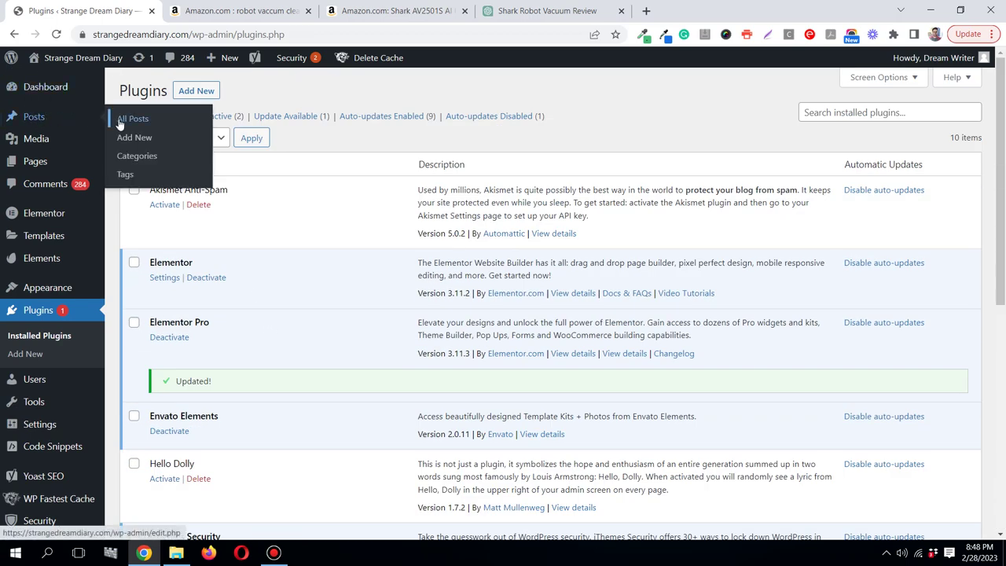
left_click(120, 122)
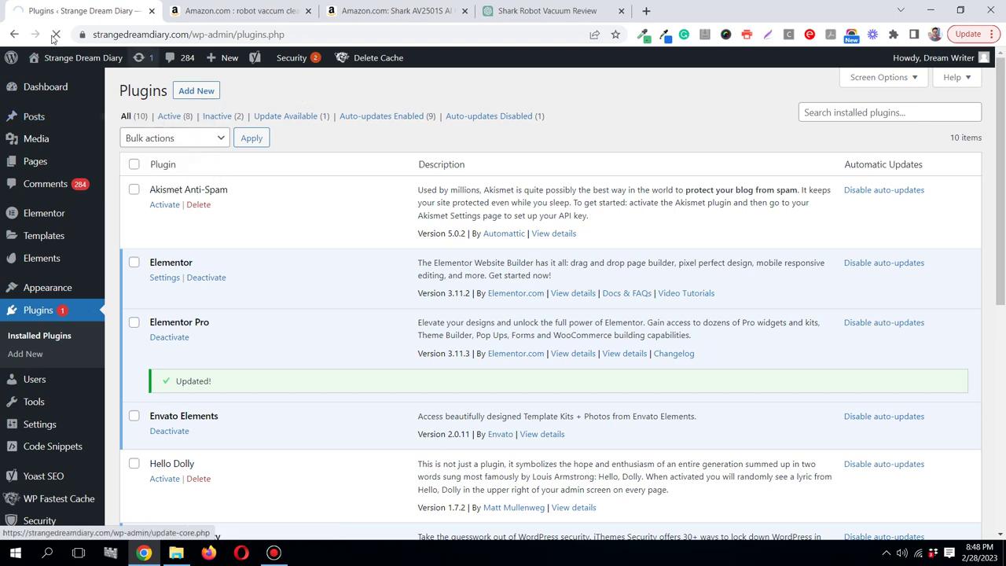
mouse_move(45, 120)
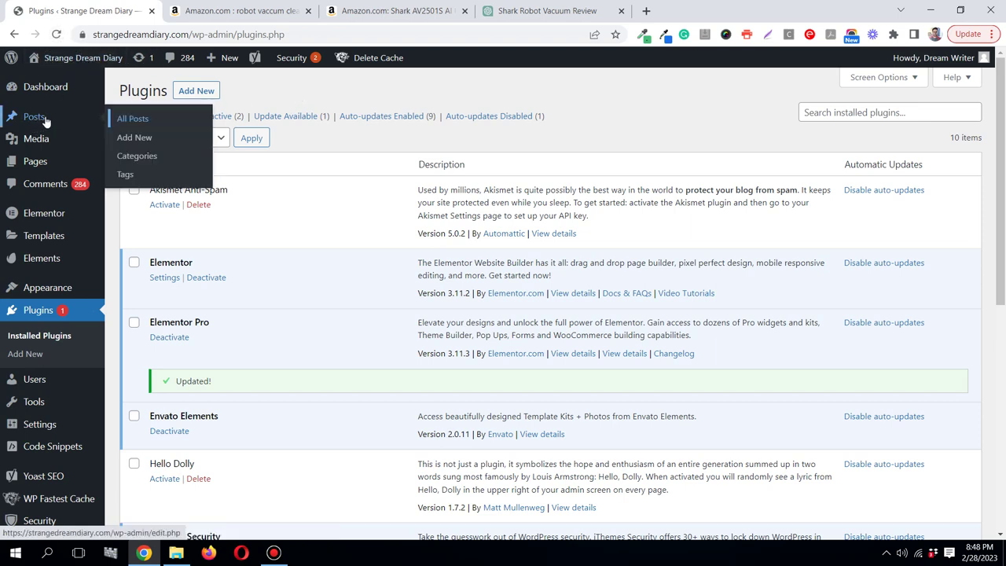
left_click(134, 137)
left_click(493, 10)
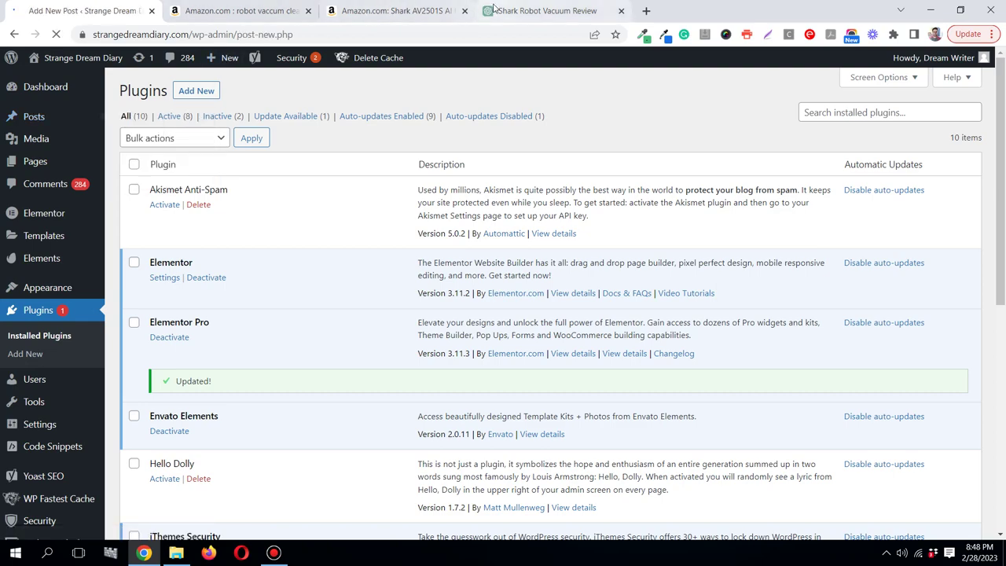
Send ChatGPT 'write a seo title for this blog post with 60 characters limit'.
scroll(439, 209, "down", 10)
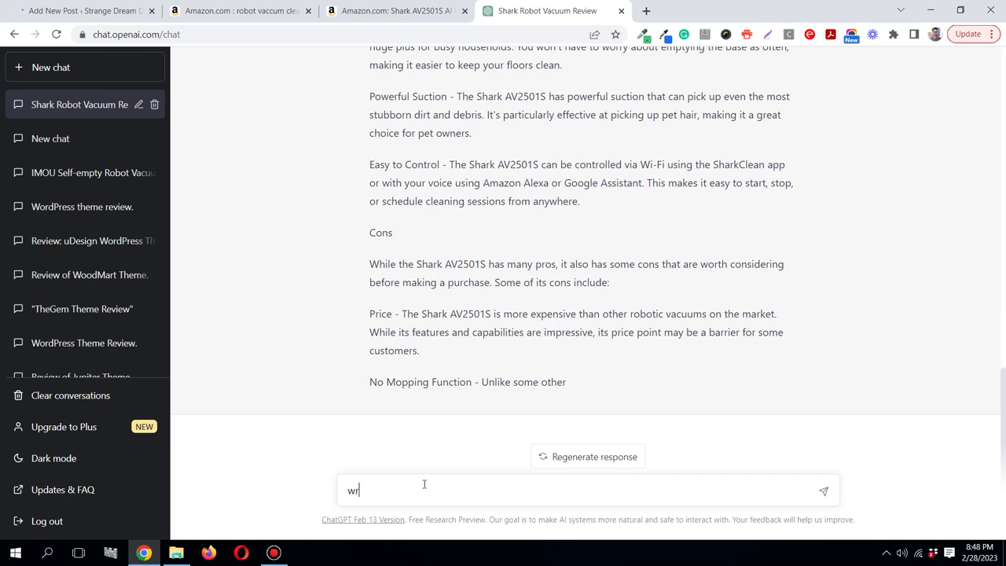
type("ite a seo title for this blog post")
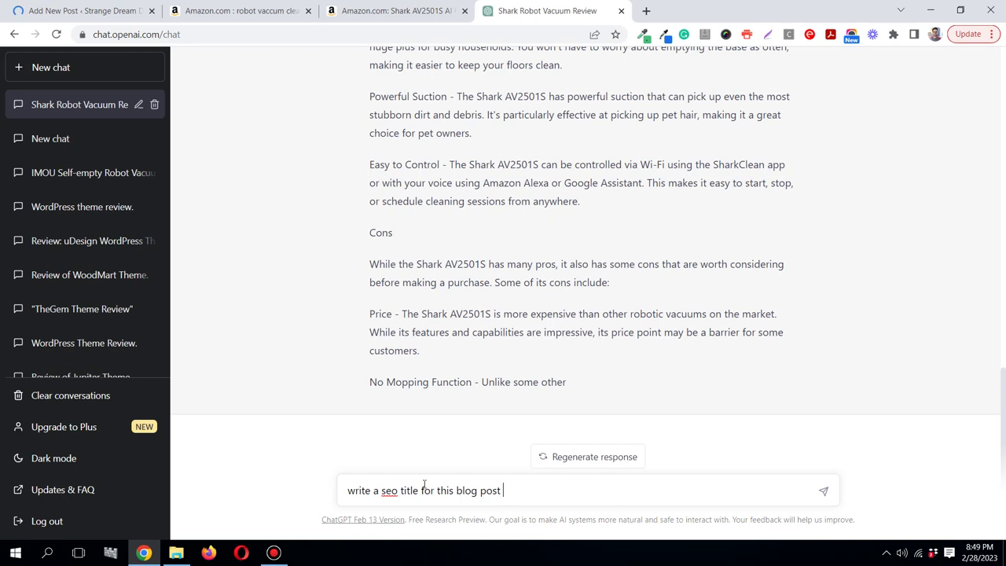
type("with 60 characte")
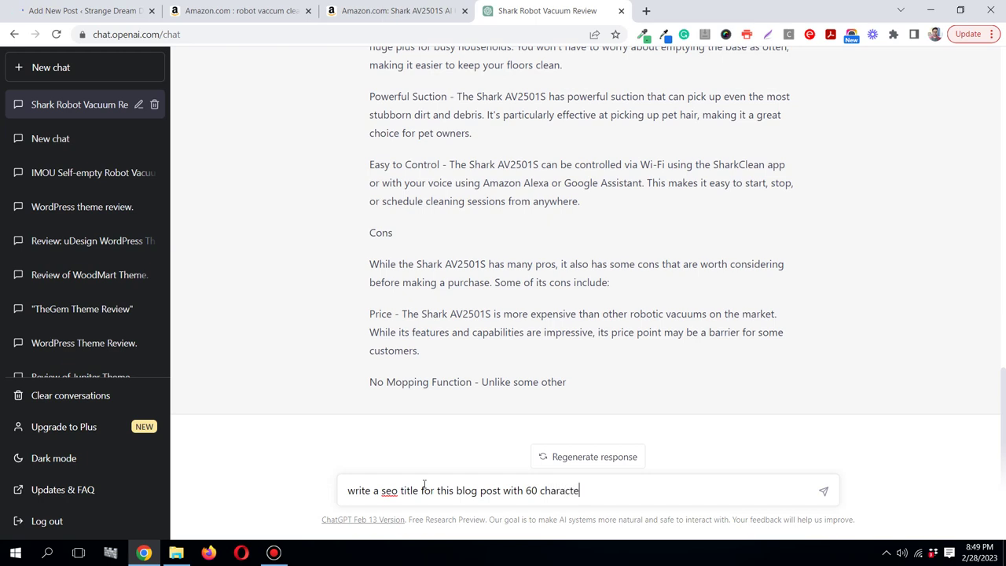
type("rs limit")
key("Return")
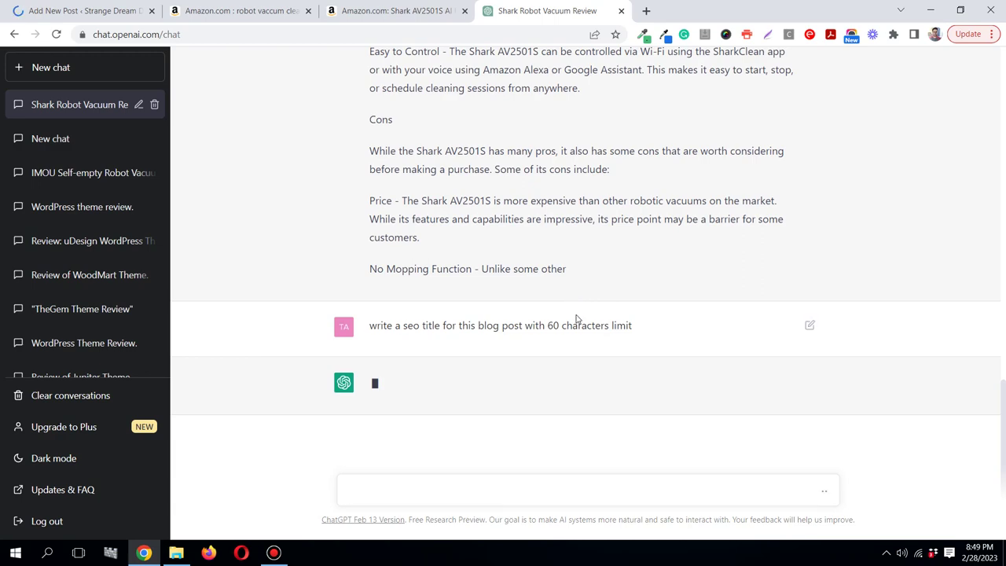
Check the suggested title 'Shark AV2501S AI Ultra Robot Vacuum: Pros and Cons Review'.
scroll(576, 319, "up", 15)
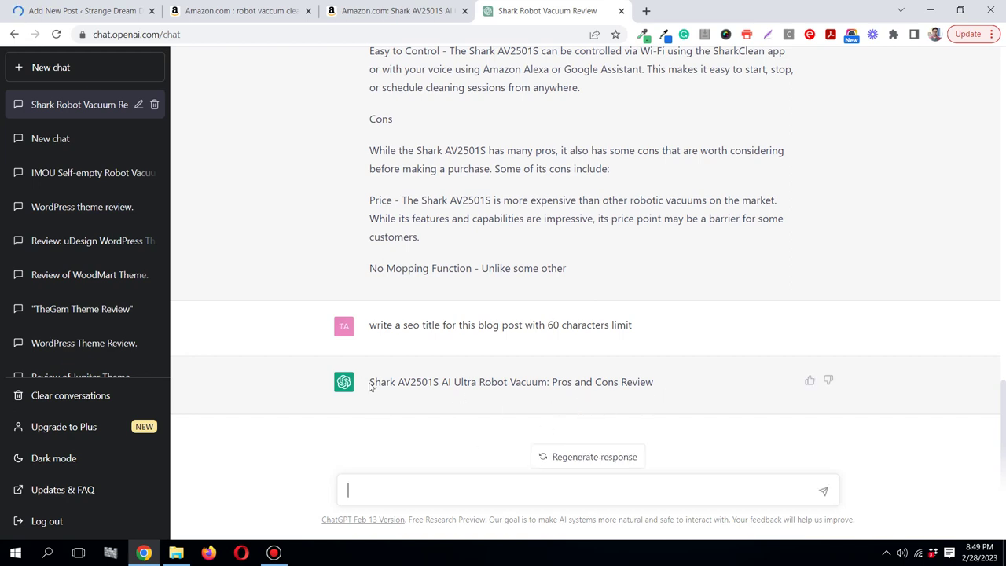
left_click_drag(372, 383, 650, 385)
left_click(649, 385)
Send 'write the meta description for this blog with 155 characters limit' and read the reply.
type("he meta de")
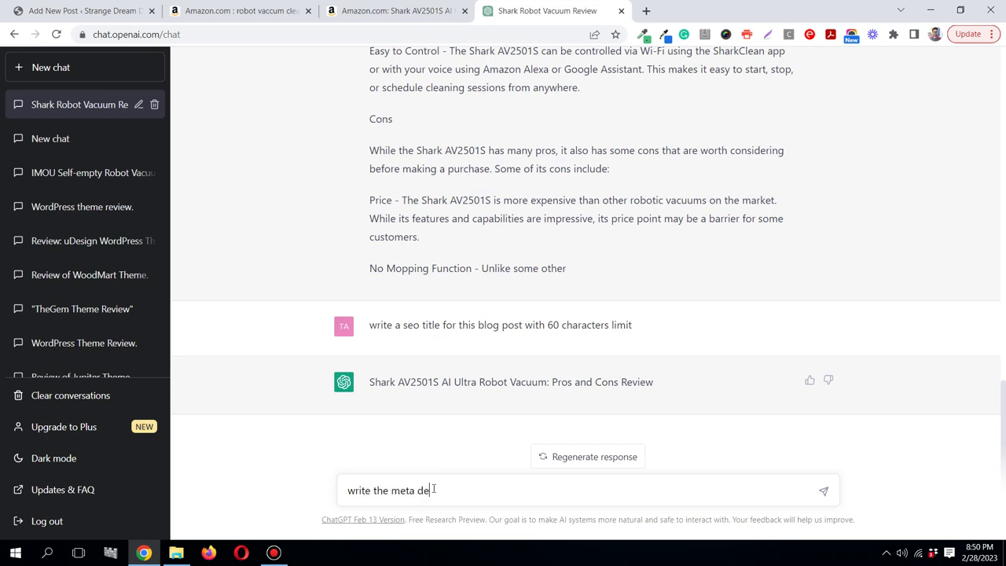
type("scription for this blog ")
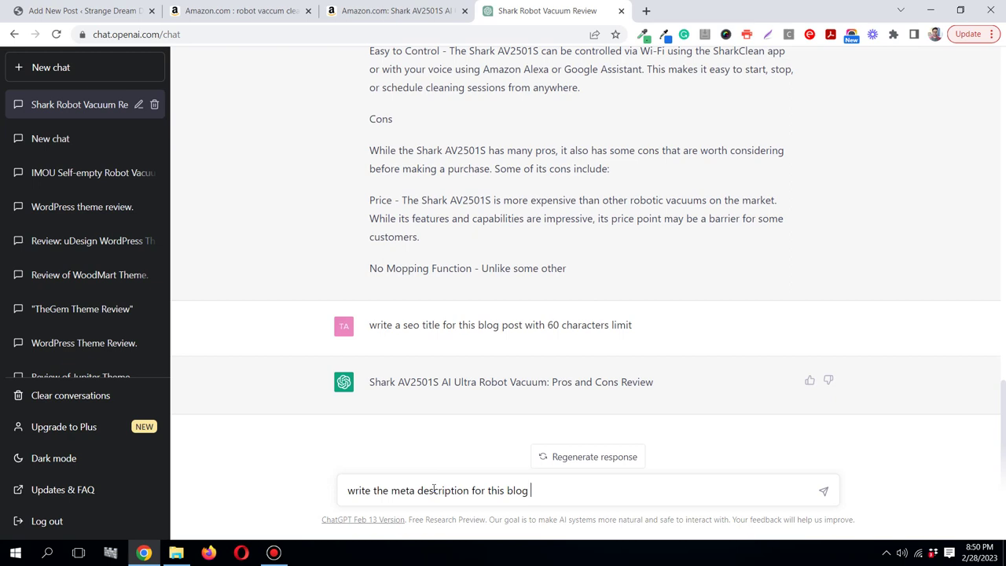
type("155")
type("with 155 ")
type("charact")
type("ers ")
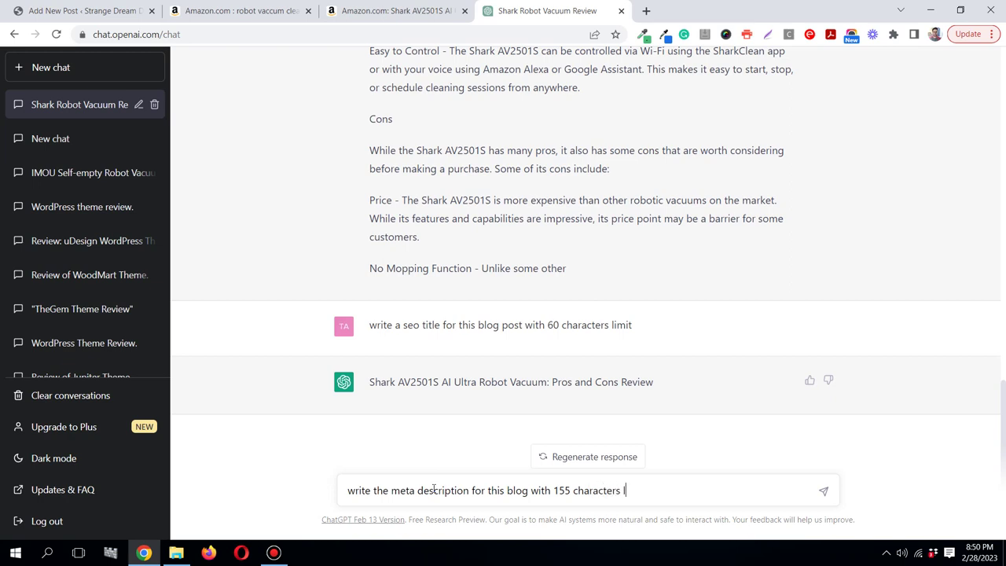
type("limit")
key("Return")
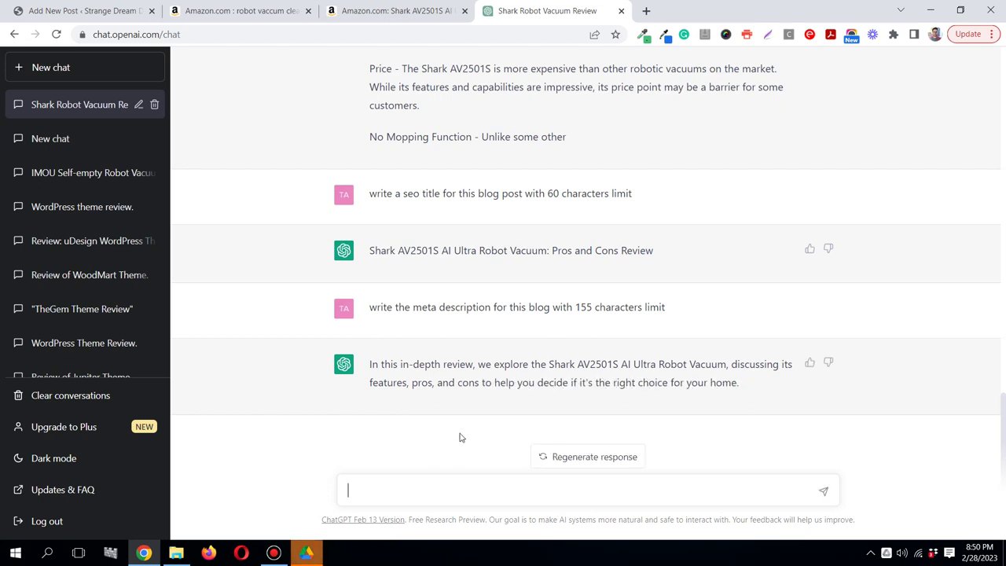
scroll(485, 296, "up", 10)
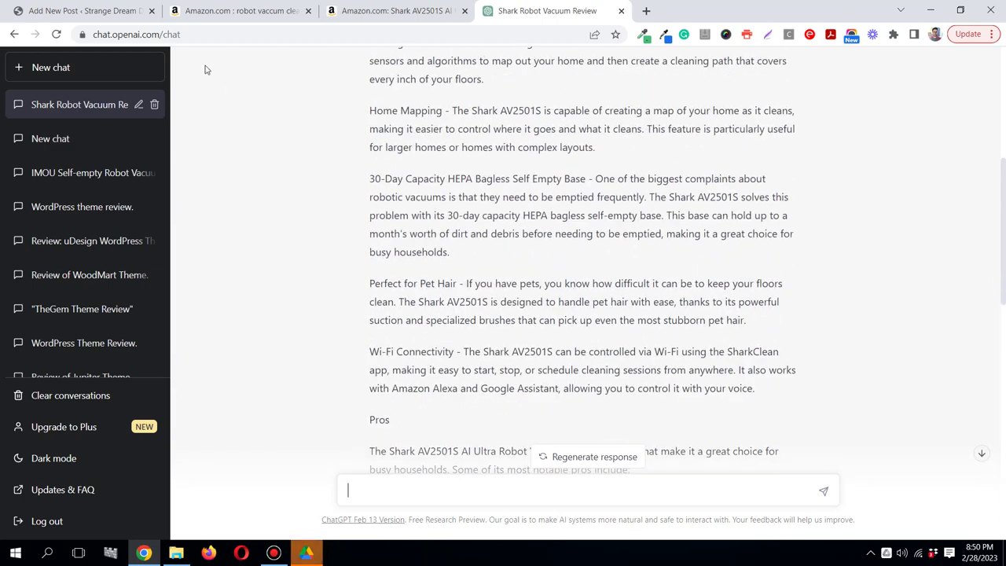
Copy the title 'Shark AV2501S AI Ultra Robot Vacuum: Pros and Cons Review' from ChatGPT.
left_click(96, 11)
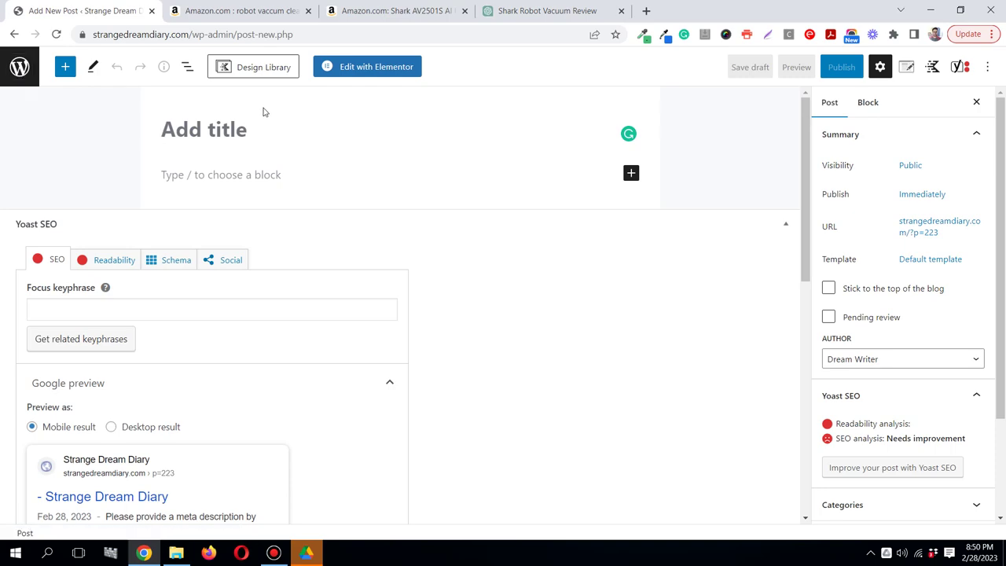
left_click(503, 11)
scroll(472, 341, "down", 6)
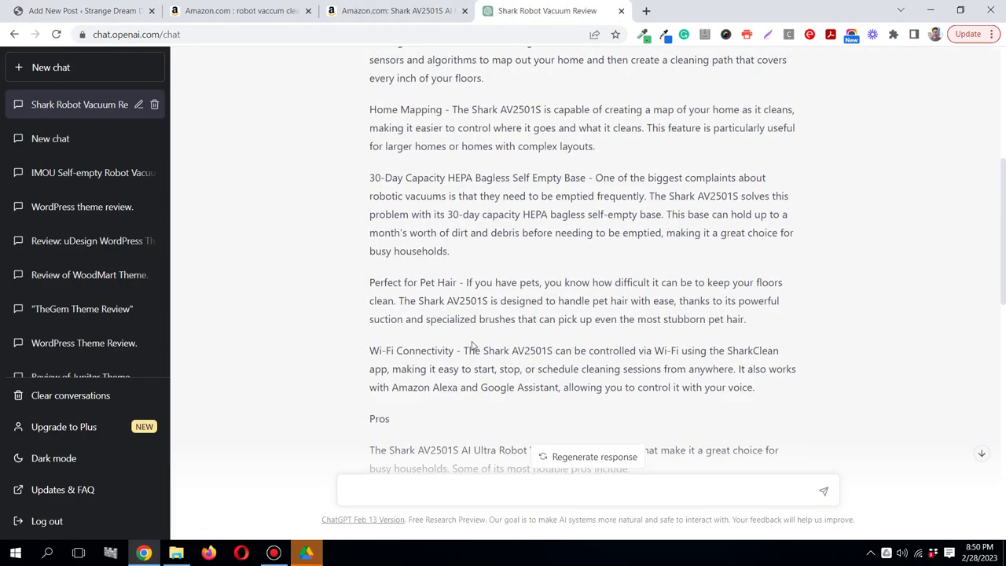
scroll(472, 341, "down", 2)
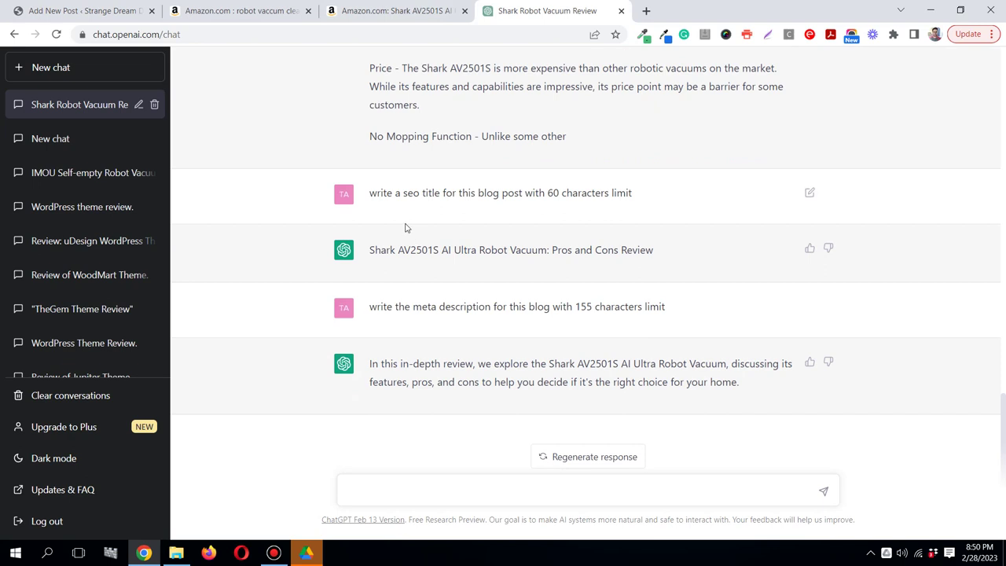
triple_click(400, 249)
right_click(400, 249)
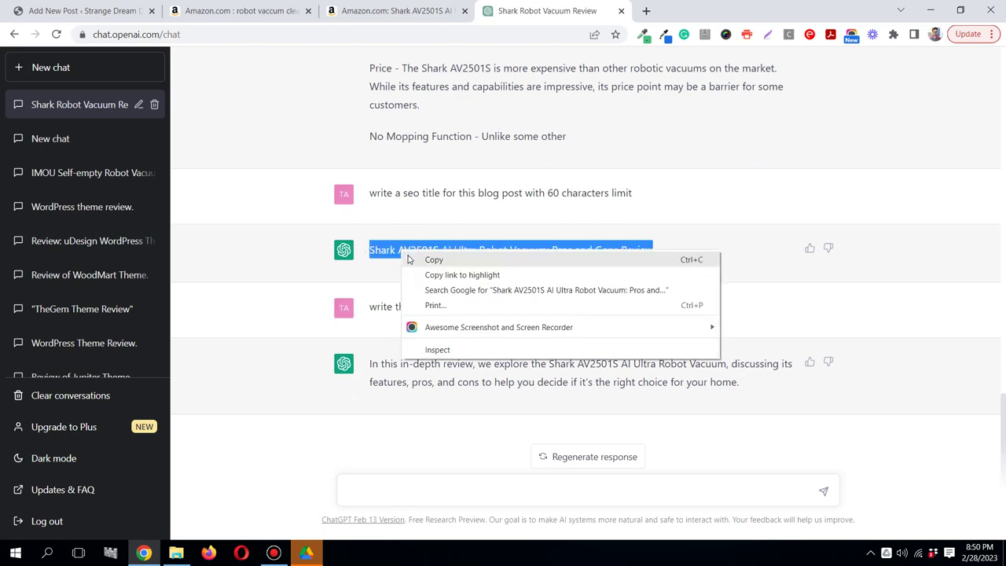
left_click(425, 259)
Paste the Shark AV2501S review title as plain text into the post title and save the draft.
left_click(80, 11)
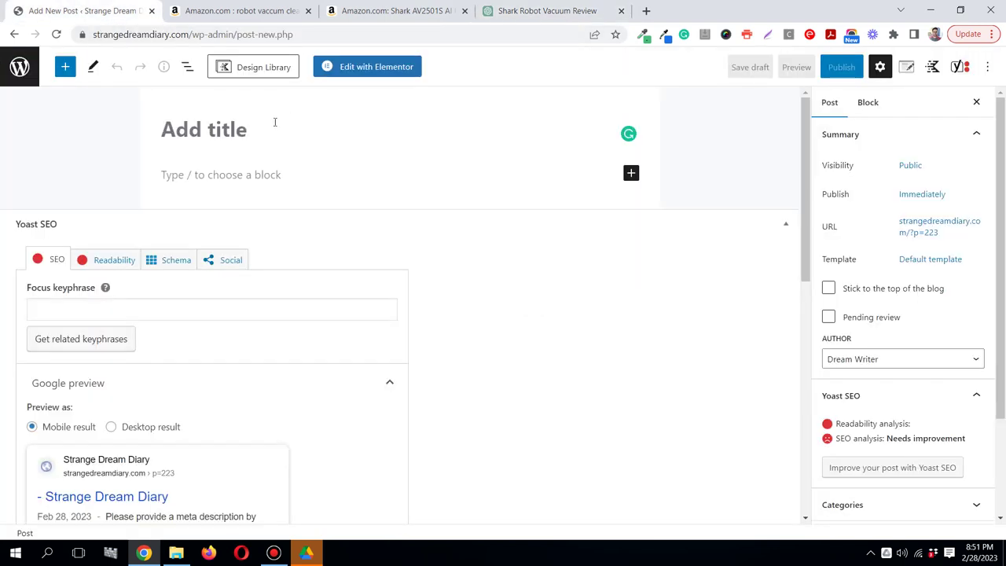
right_click(240, 128)
left_click(325, 219)
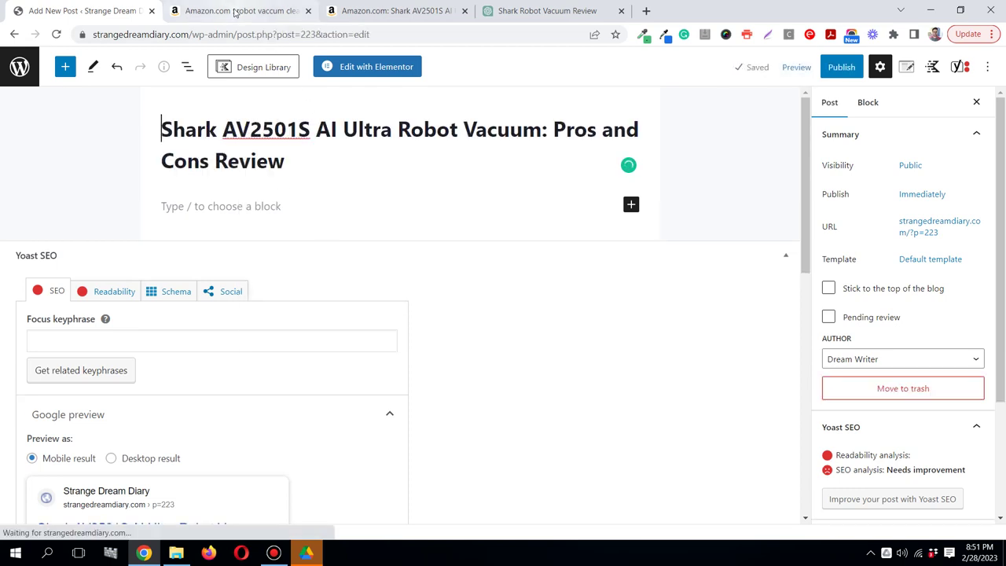
left_click(505, 14)
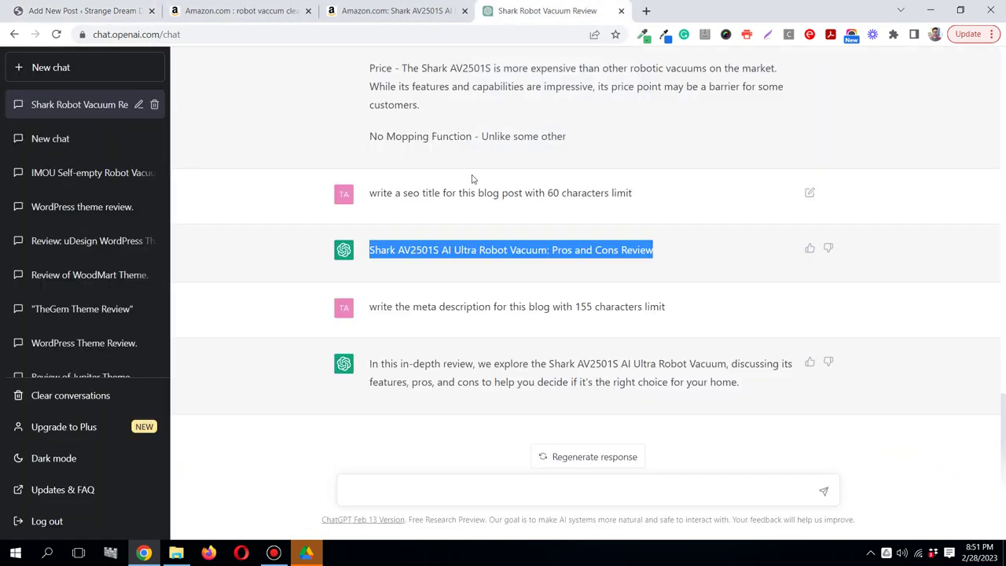
left_click(64, 16)
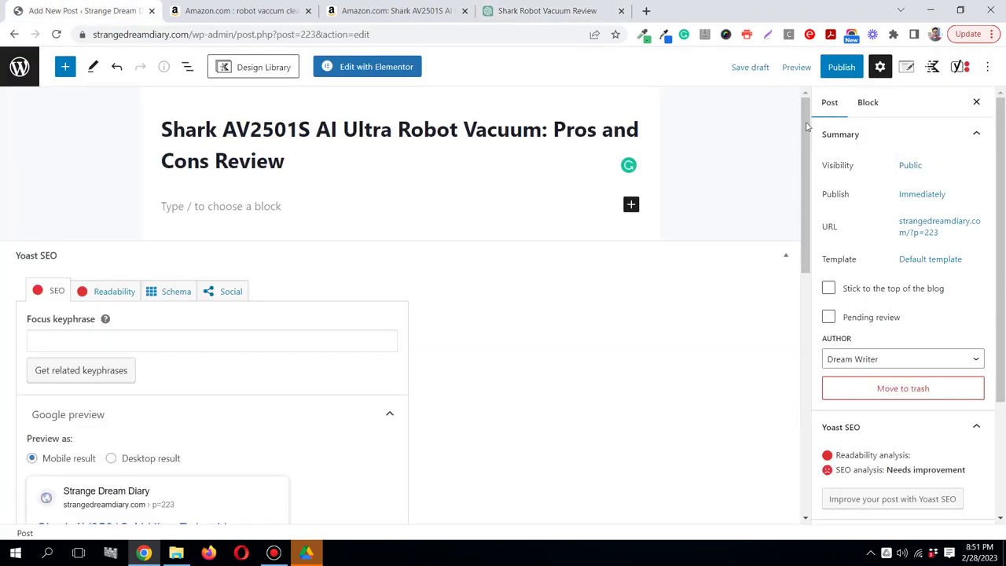
scroll(879, 208, "down", 1)
scroll(888, 196, "up", 1)
left_click(750, 66)
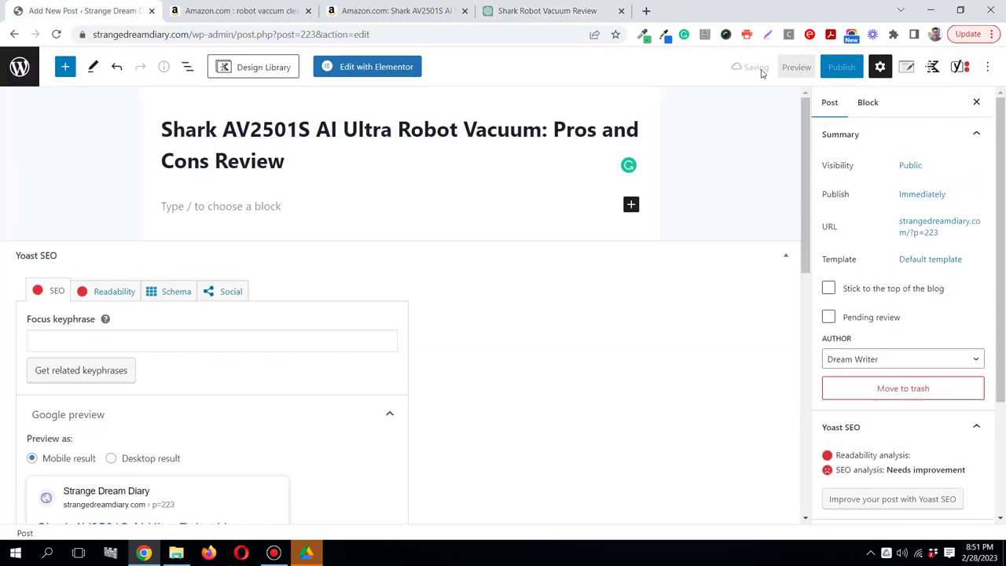
Delete the Site title and Separator variables from the Yoast SEO title, keeping Title and Page.
scroll(888, 208, "down", 3)
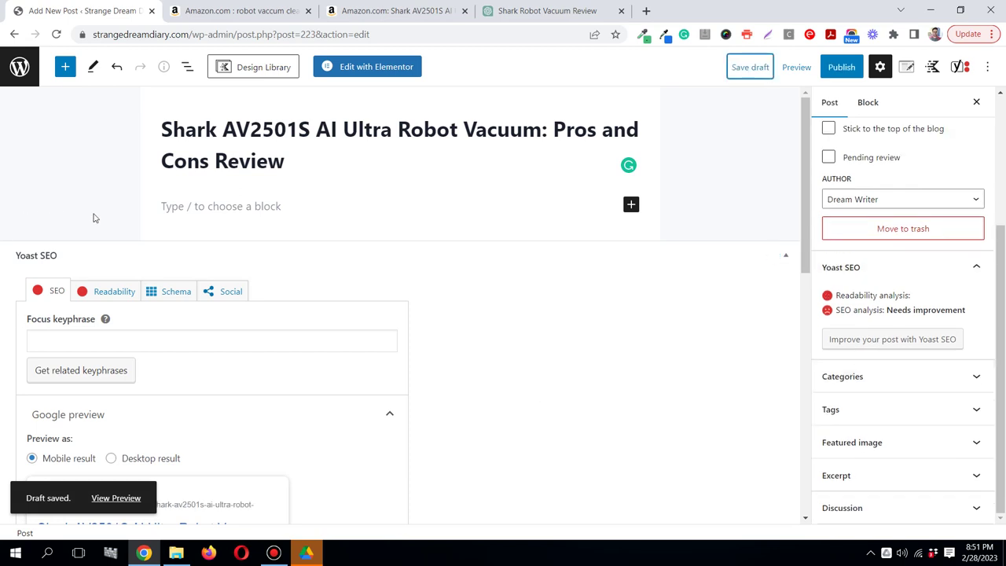
scroll(114, 220, "down", 5)
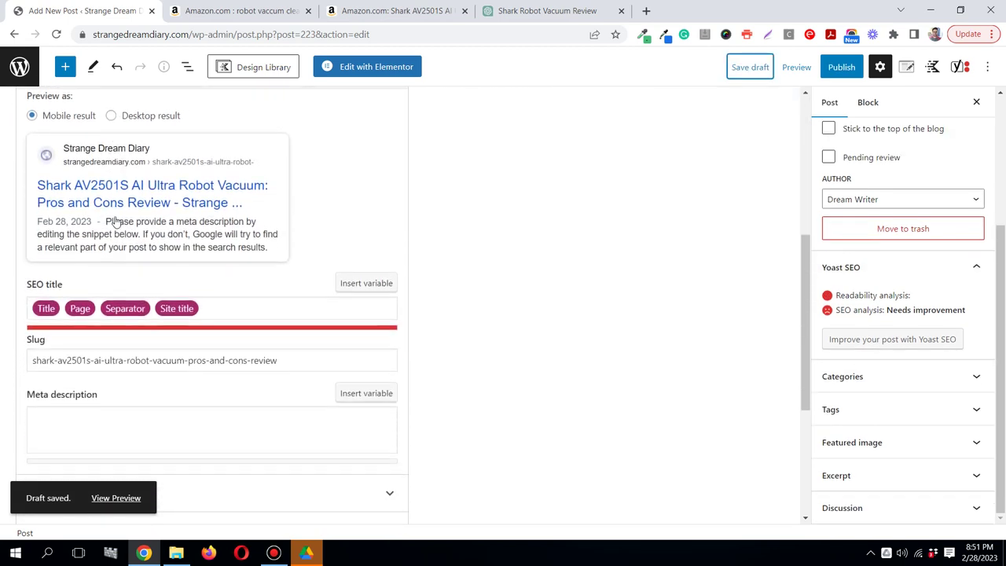
scroll(116, 221, "up", 1)
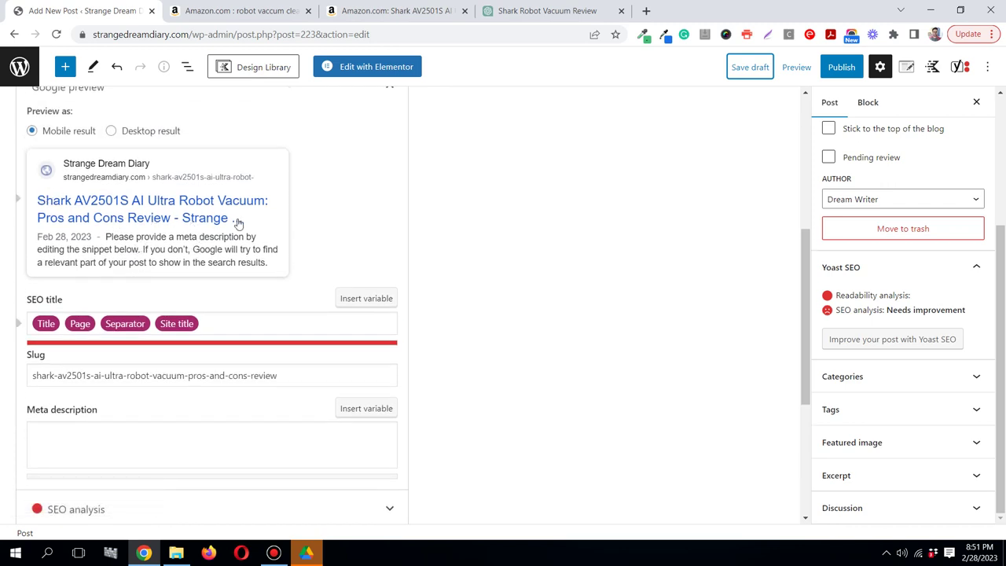
left_click(242, 324)
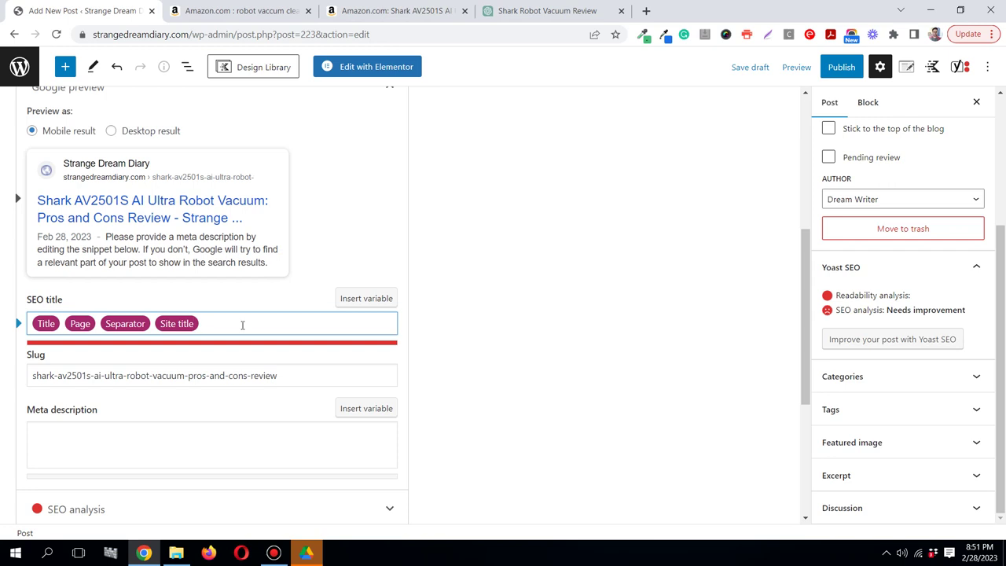
key("BackSpace")
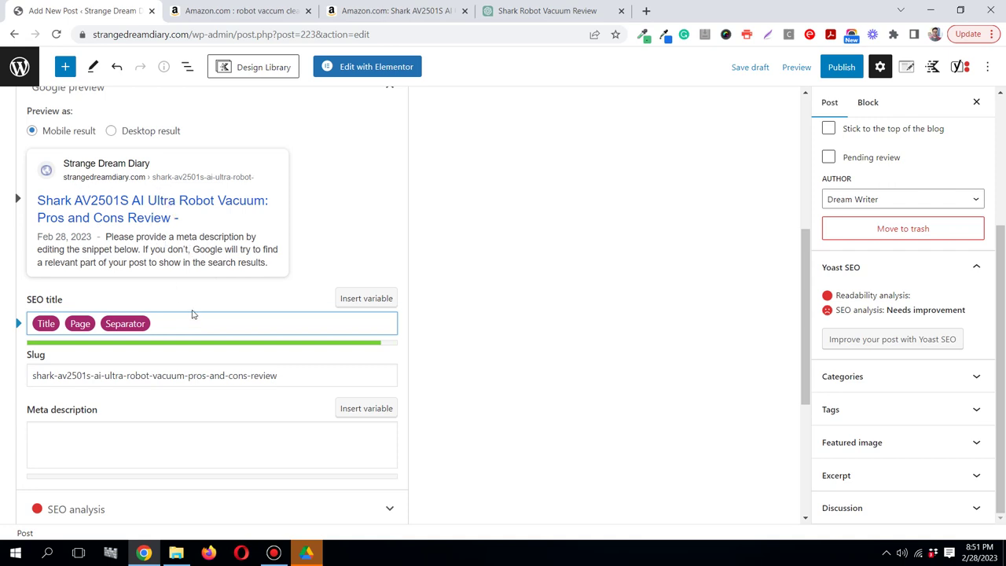
key("BackSpace")
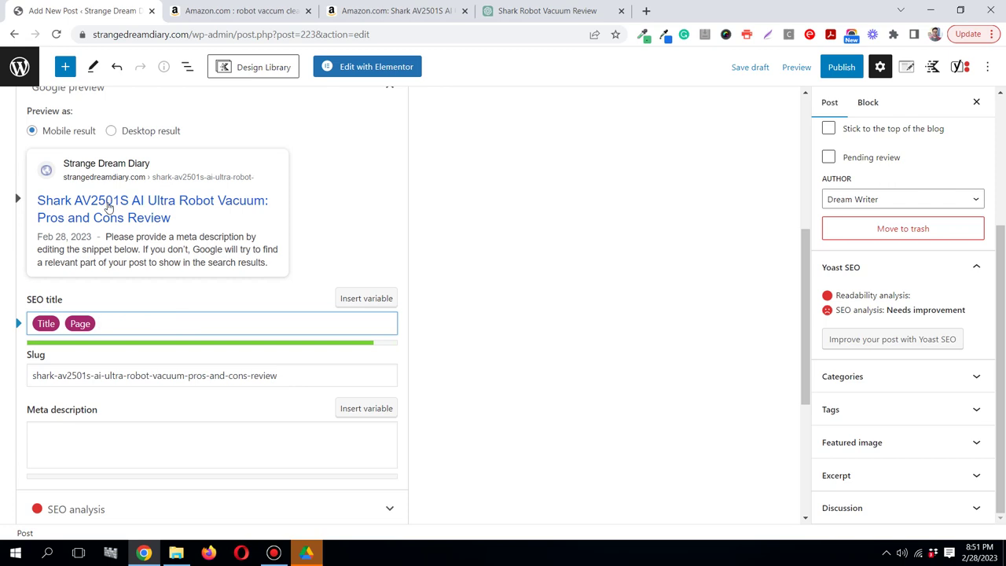
scroll(110, 206, "down", 1)
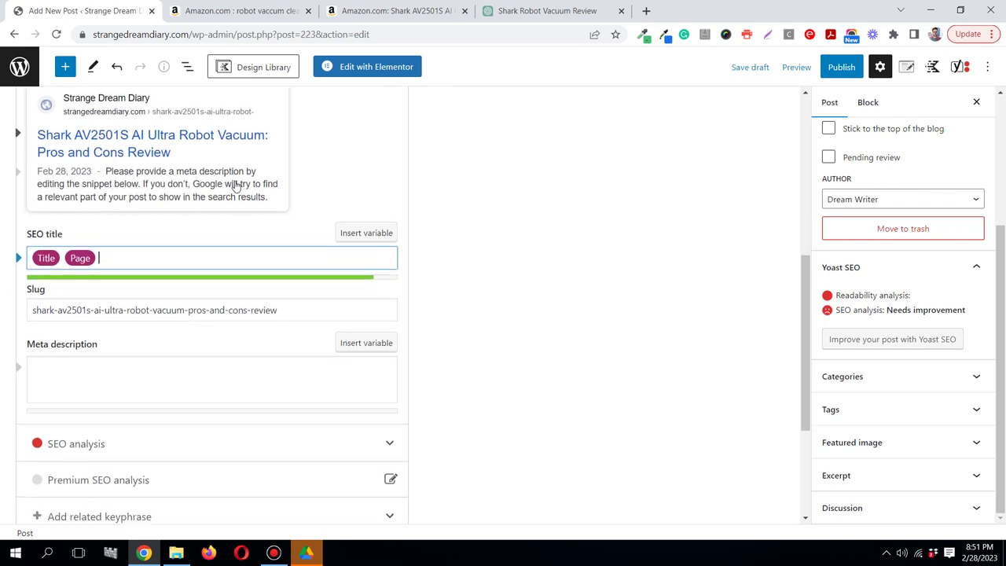
Fill Yoast's meta description with ChatGPT's 155-character summary and save the draft, then return to Amazon.
left_click(542, 11)
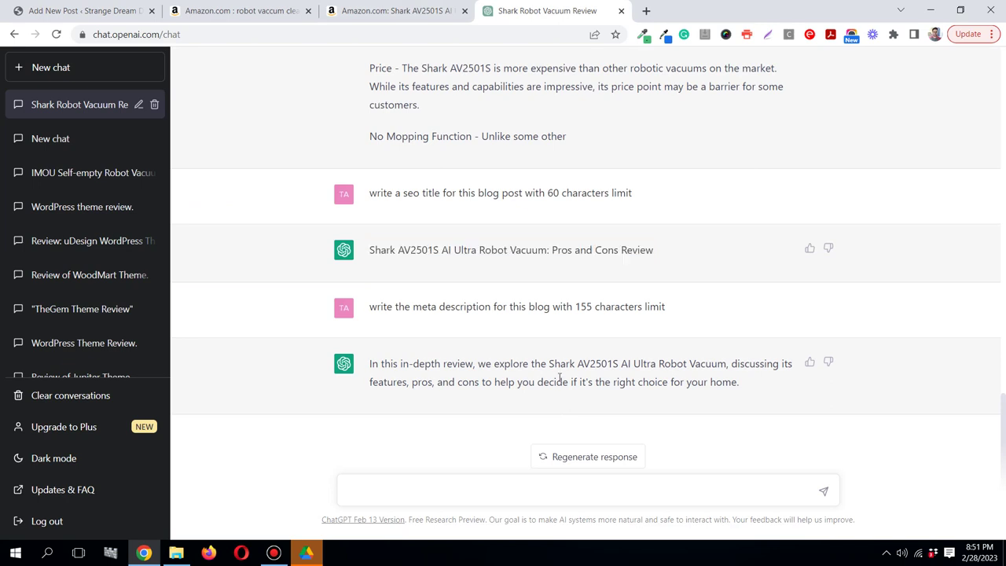
triple_click(559, 382)
right_click(557, 378)
left_click(574, 390)
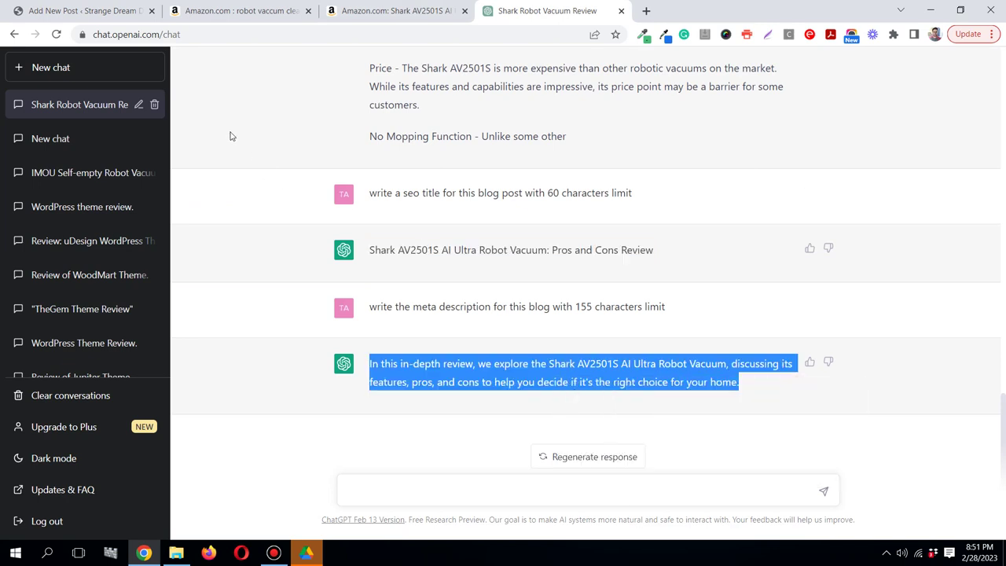
left_click(98, 11)
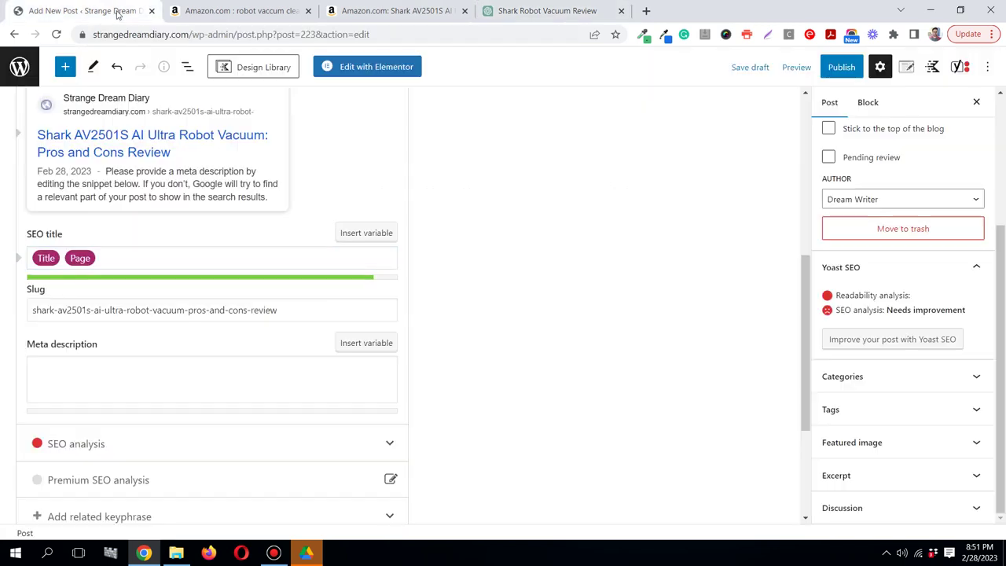
right_click(99, 369)
left_click(175, 261)
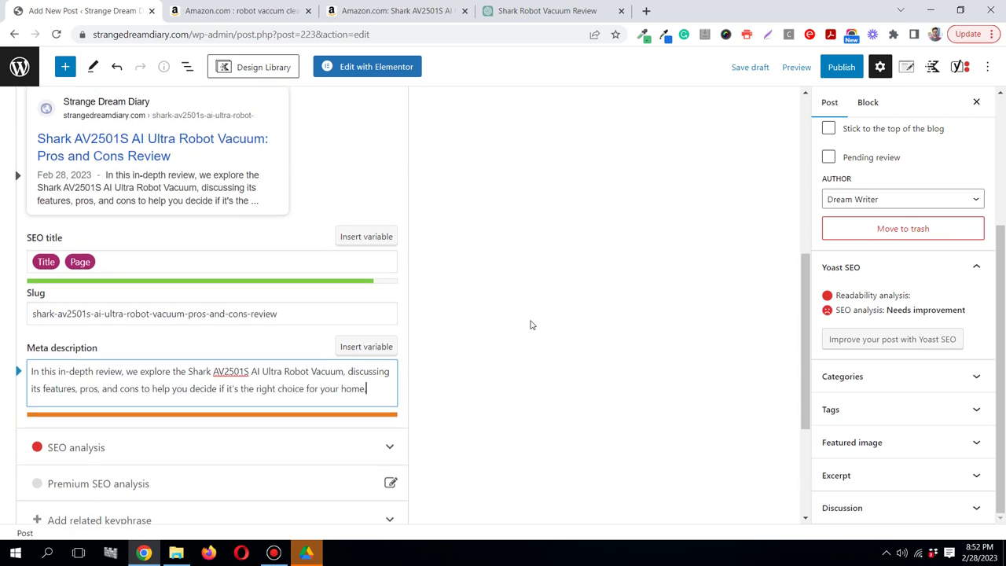
scroll(530, 324, "down", 3)
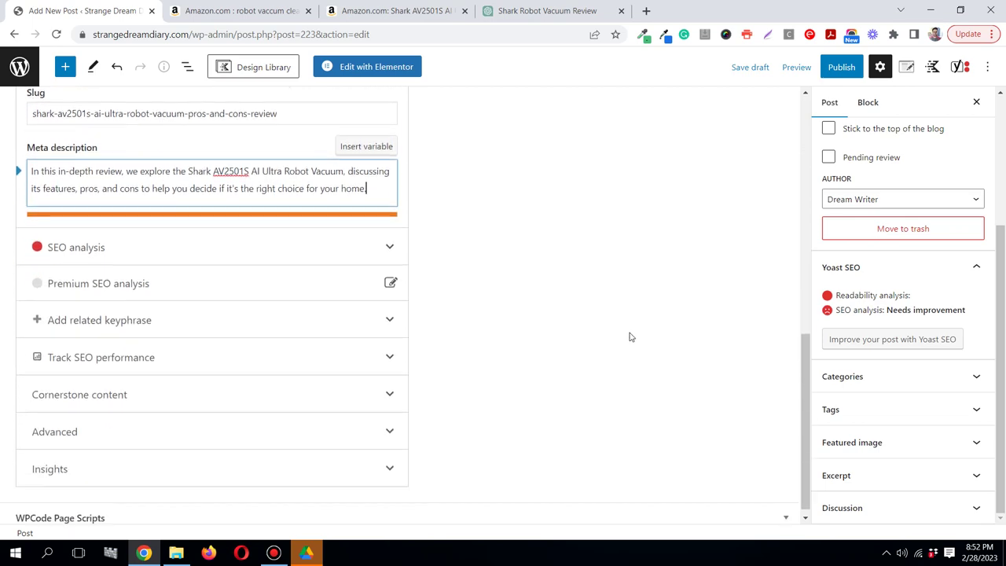
scroll(630, 336, "up", 6)
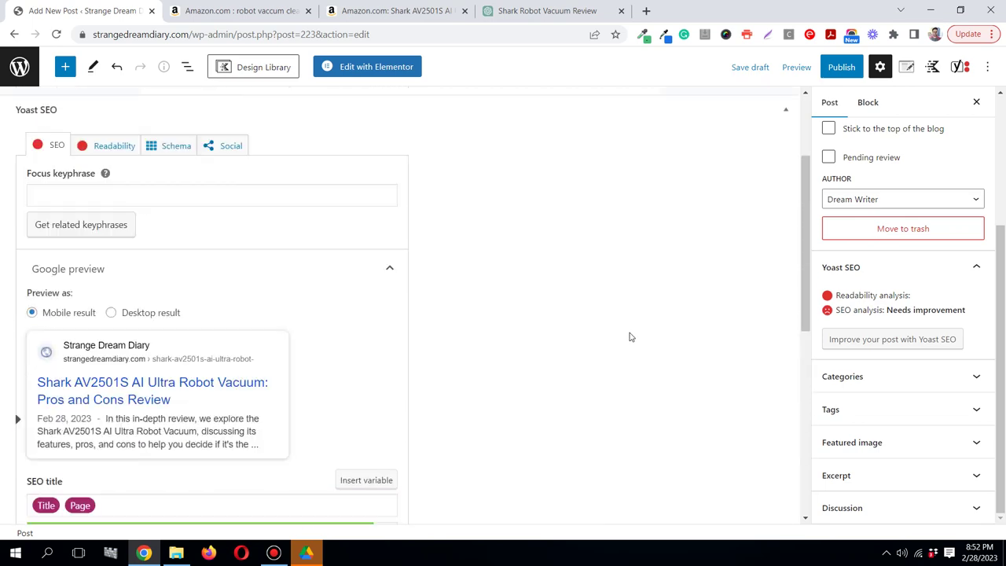
left_click(758, 74)
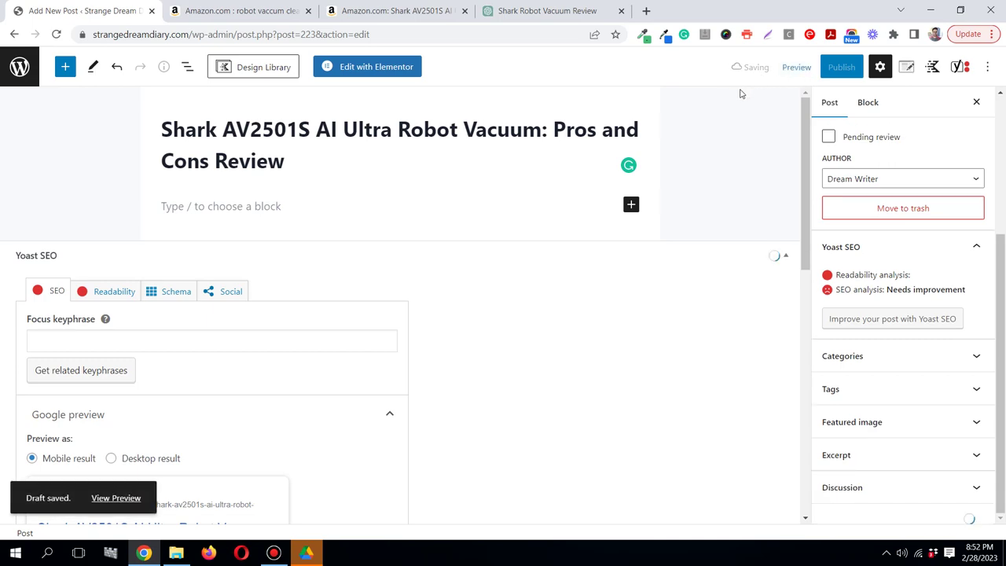
left_click(240, 11)
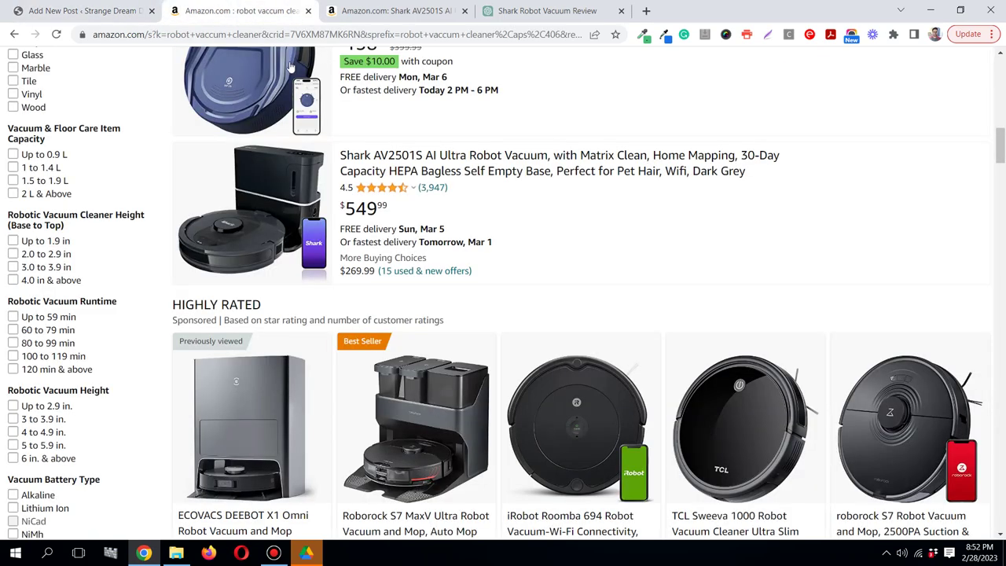
In the ChatGPT chat, select the review text starting from 'Robotic vacuum cleaners'.
left_click(375, 11)
left_click(520, 13)
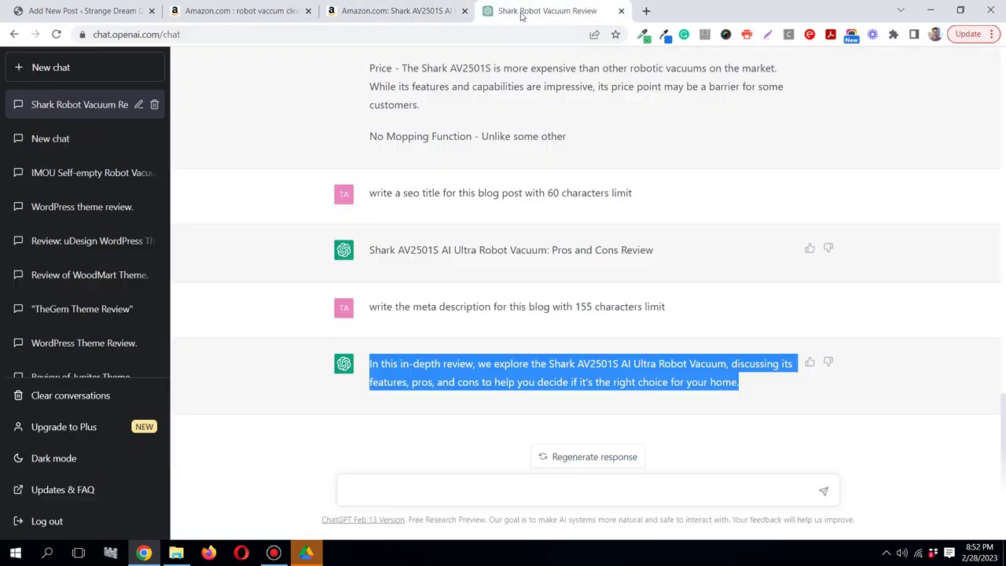
left_click(696, 364)
scroll(695, 369, "up", 4)
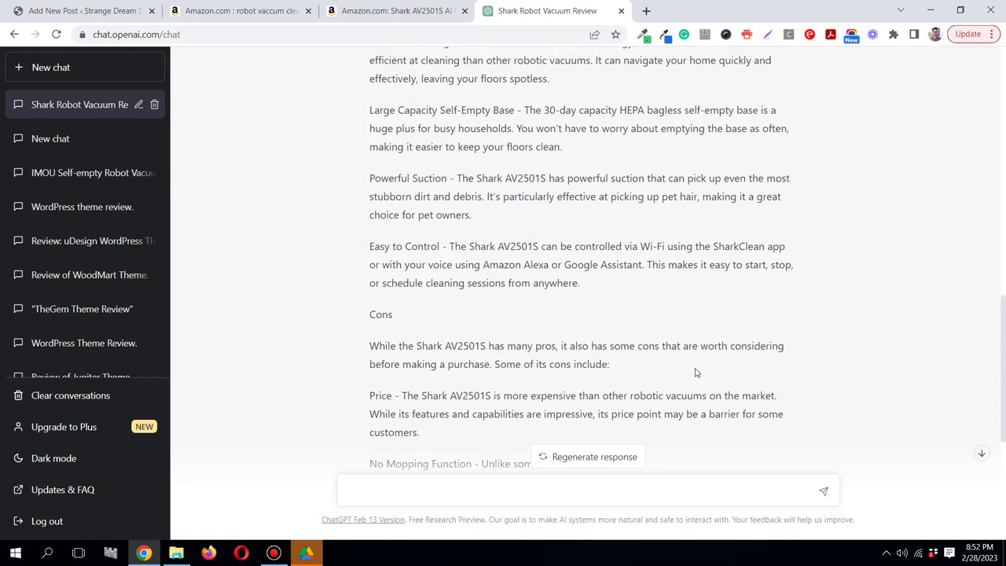
scroll(695, 373, "up", 10)
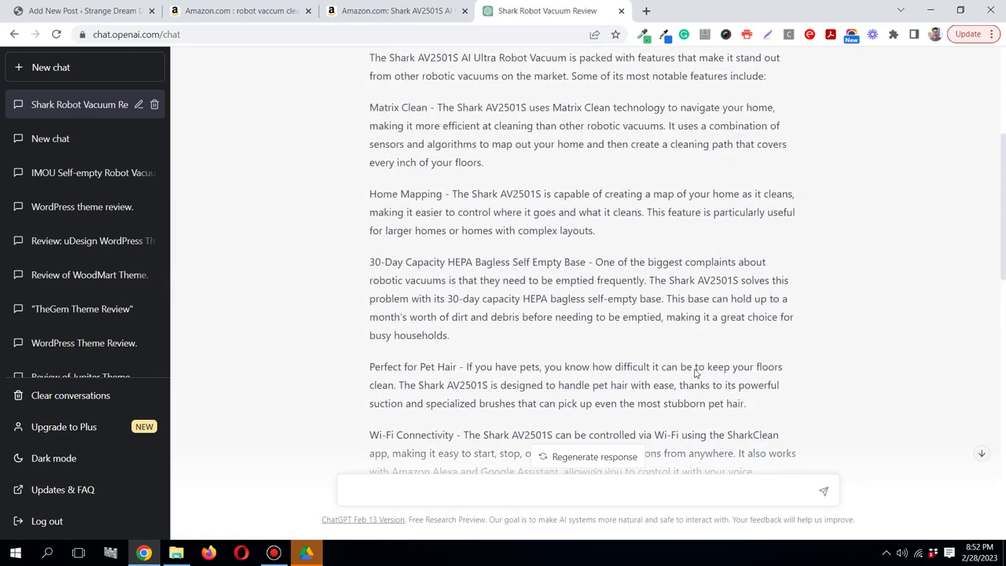
scroll(694, 374, "up", 4)
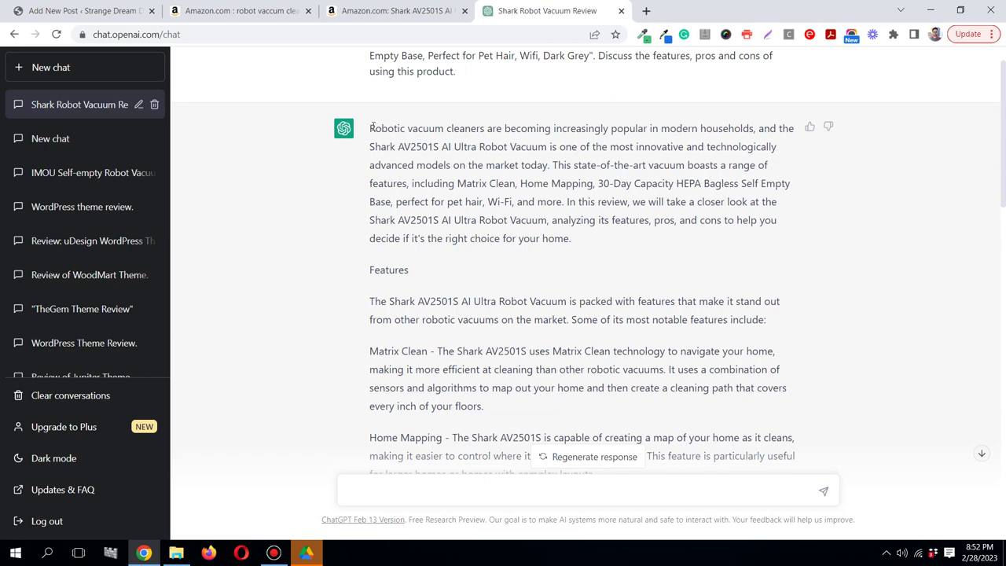
left_click_drag(376, 126, 604, 339)
scroll(605, 338, "down", 3)
scroll(604, 338, "down", 1)
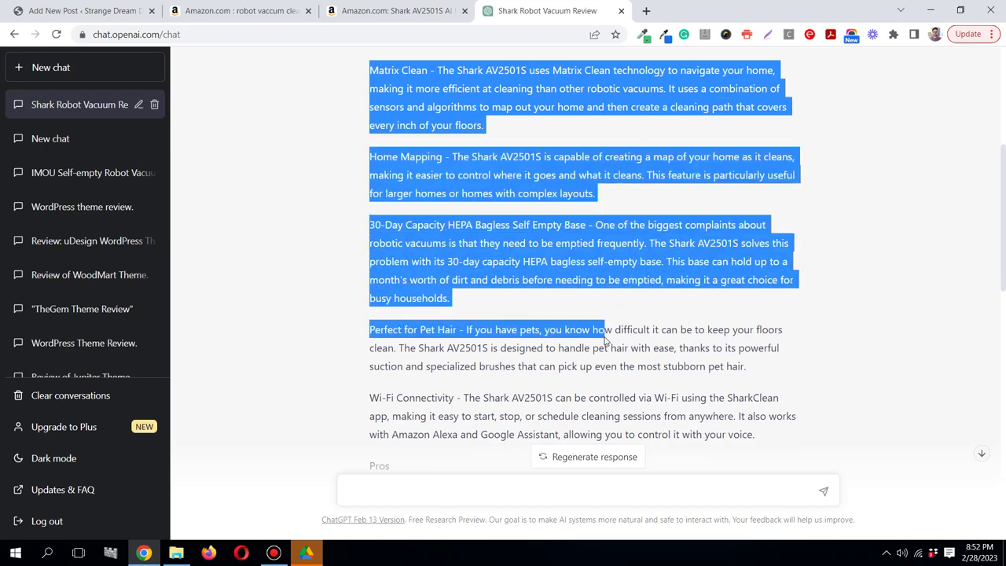
scroll(604, 339, "down", 6)
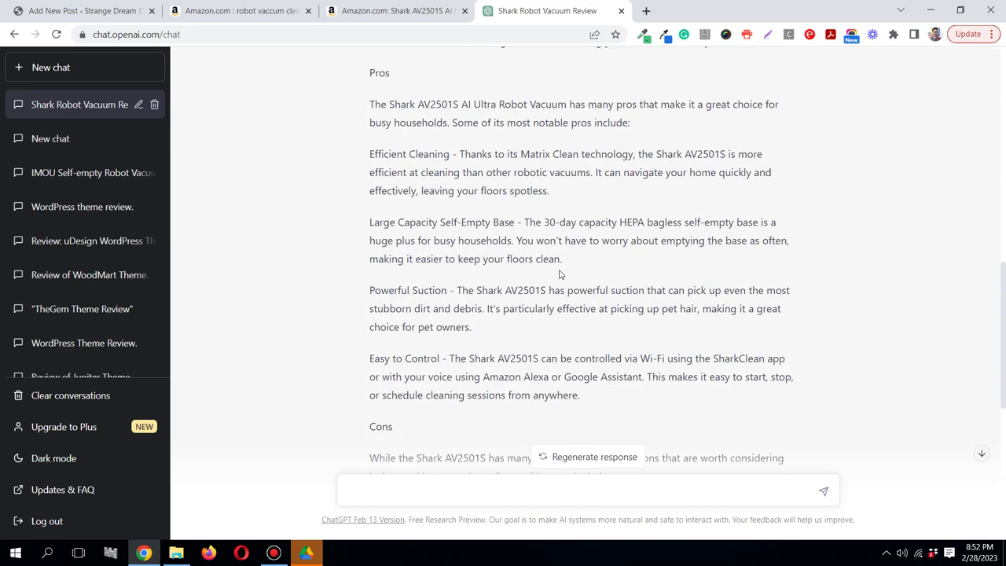
left_click_drag(560, 275, 562, 360)
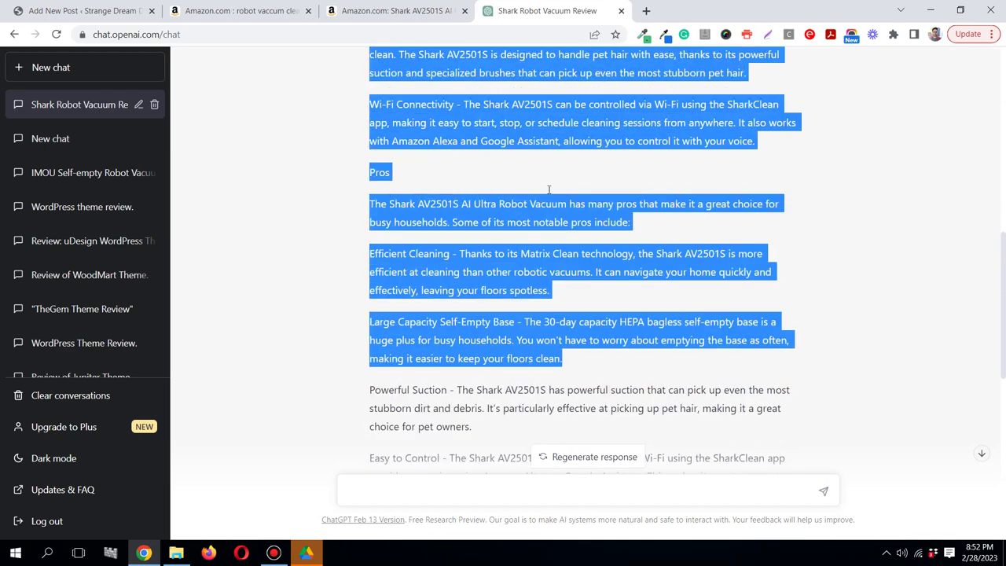
scroll(548, 190, "down", 5)
Extend the selection through Powerful Suction to the end of Cons and copy the review text.
left_click(549, 192)
scroll(549, 194, "up", 1)
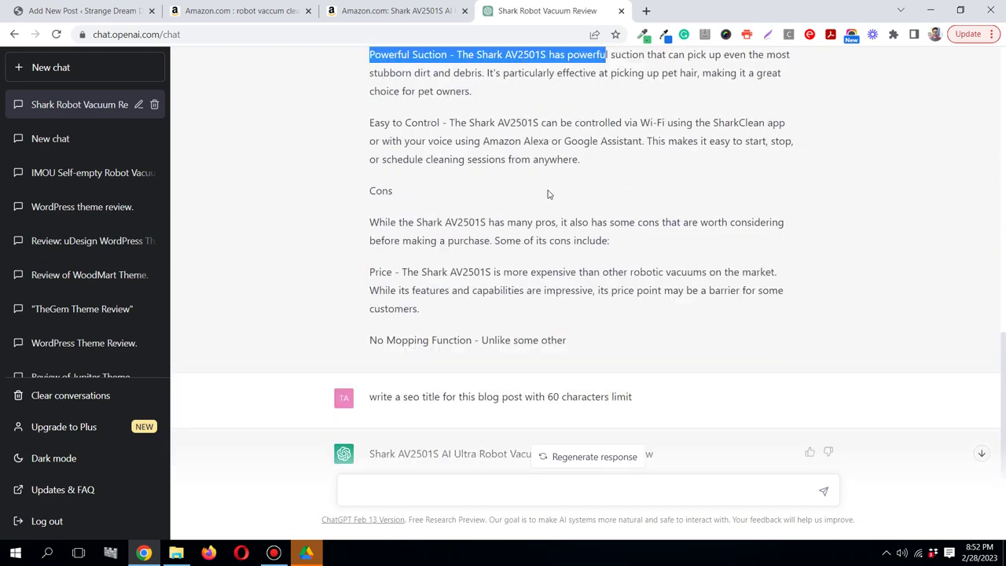
key("shift+Down")
key("shift+Down")
key("shift+Down")
key("shift+Down")
key("shift+Down")
key("shift+Down")
key("shift+Down")
key("shift+Down")
key("shift+Down")
key("shift+Down")
key("shift+Down")
key("shift+Down")
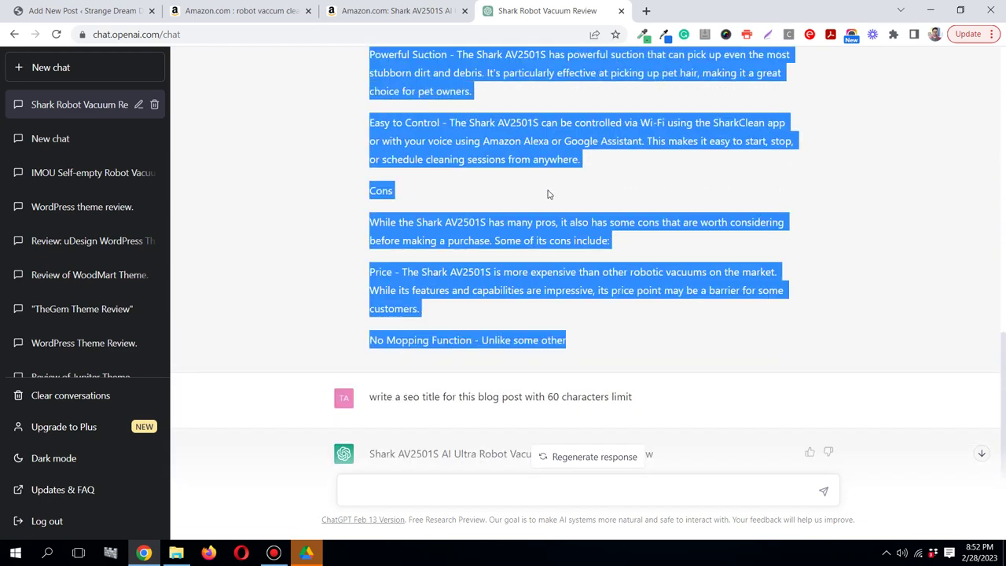
right_click(592, 139)
left_click(621, 152)
right_click(536, 120)
left_click(547, 132)
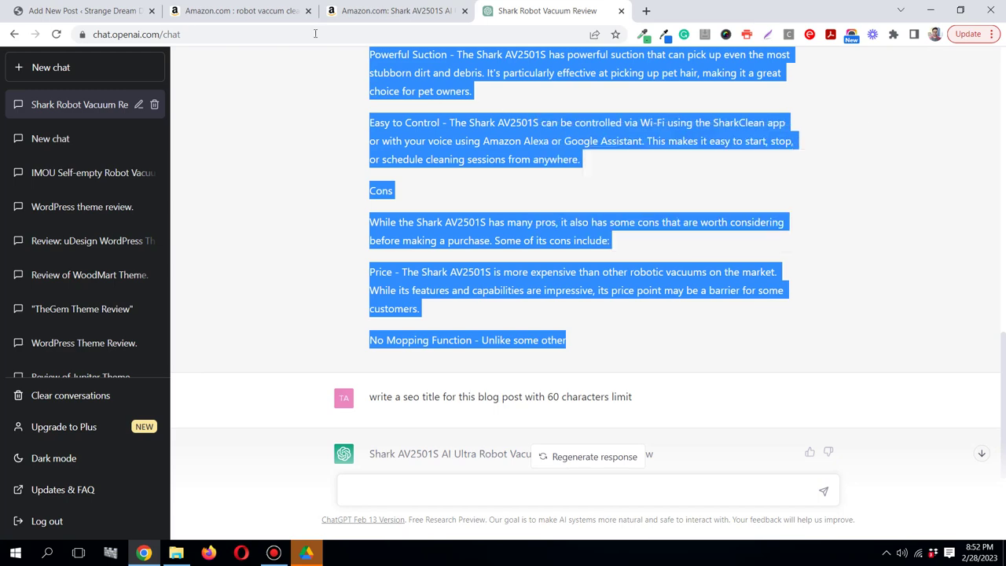
left_click(84, 11)
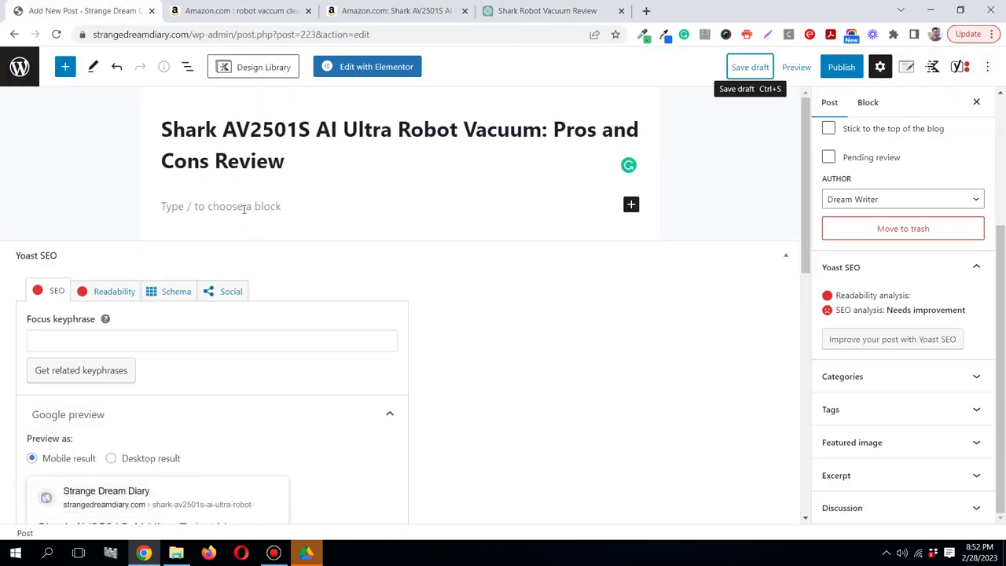
Paste the copied Shark AV2501S review as plain text into the empty post body, then select its Features paragraph.
right_click(265, 212)
left_click(316, 307)
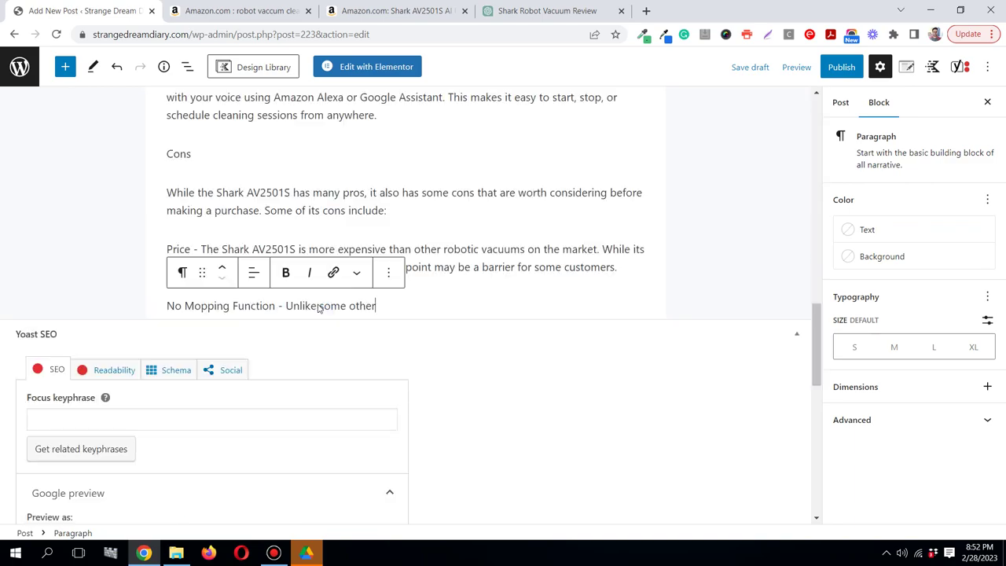
scroll(476, 248, "down", 2)
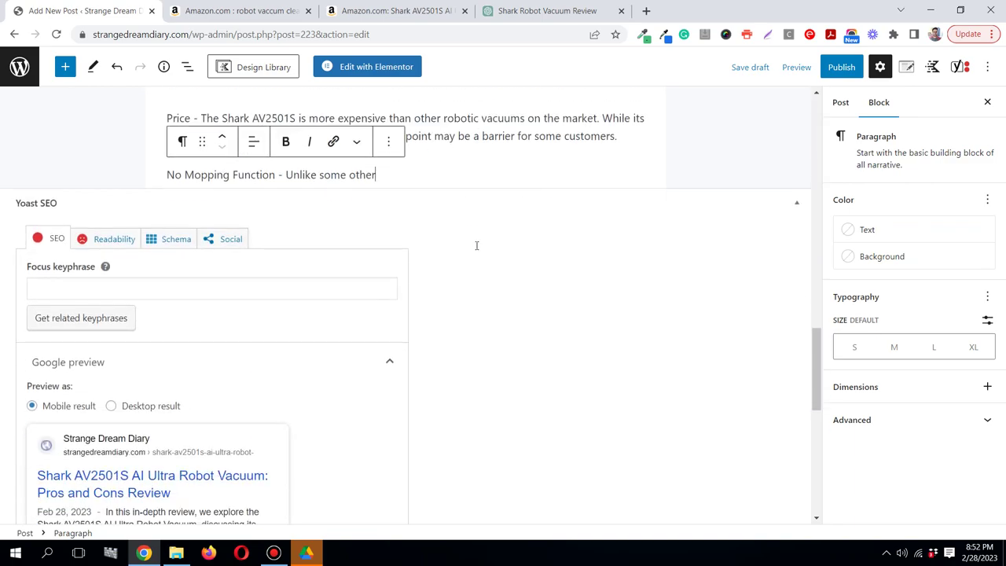
scroll(477, 248, "up", 10)
scroll(476, 248, "up", 6)
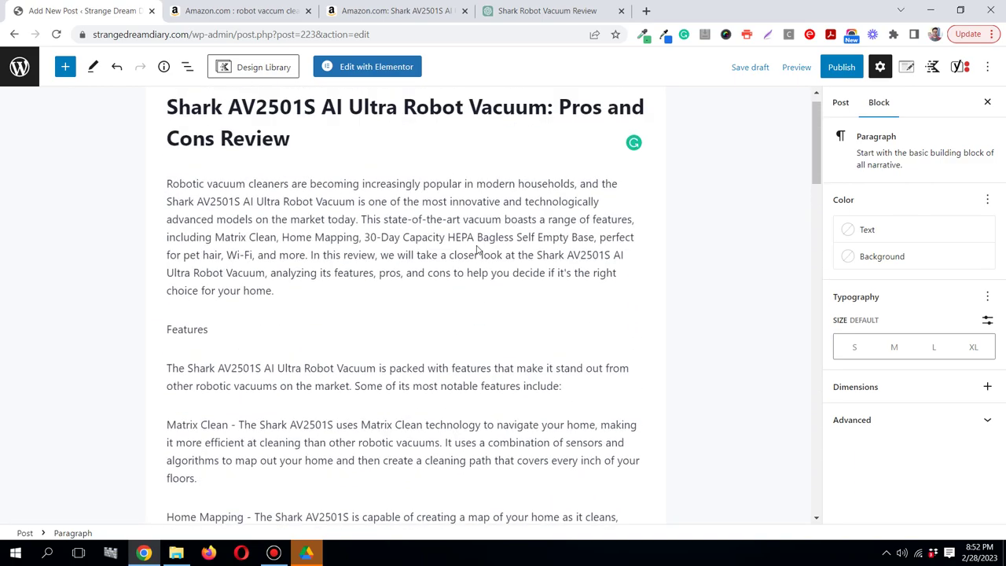
scroll(305, 279, "down", 1)
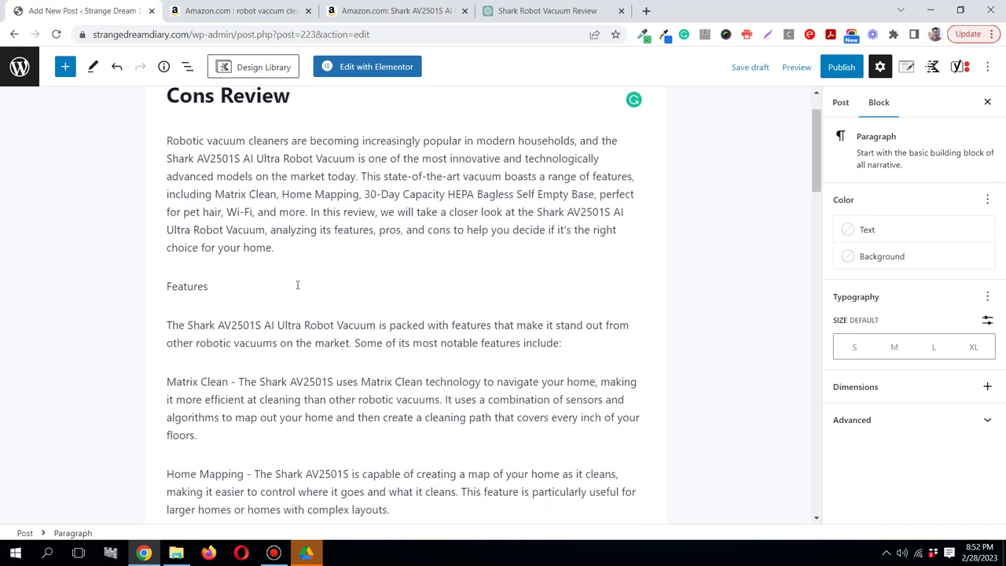
left_click(297, 284)
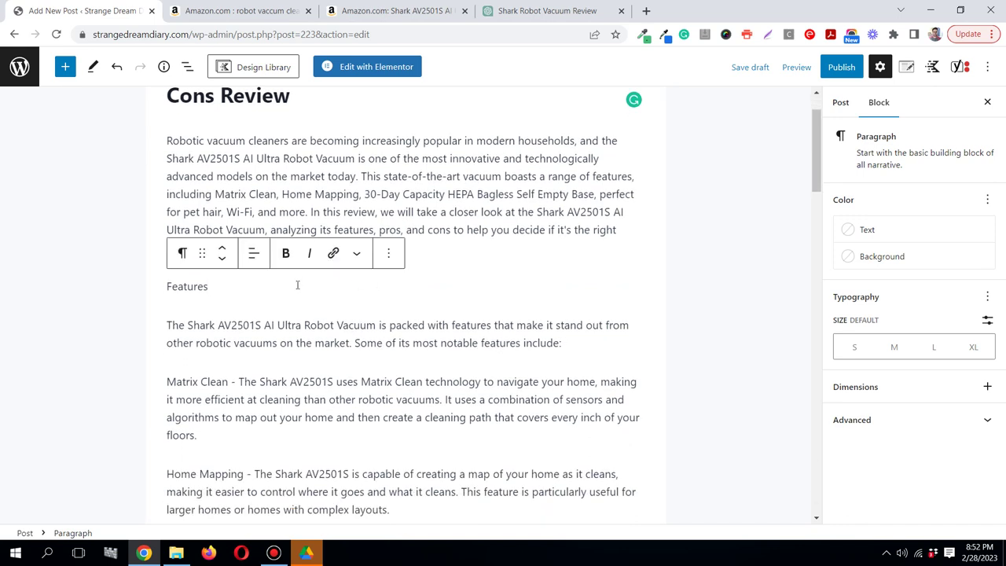
Transform the Features, Pros and Cons paragraphs into H2 headings.
left_click(183, 255)
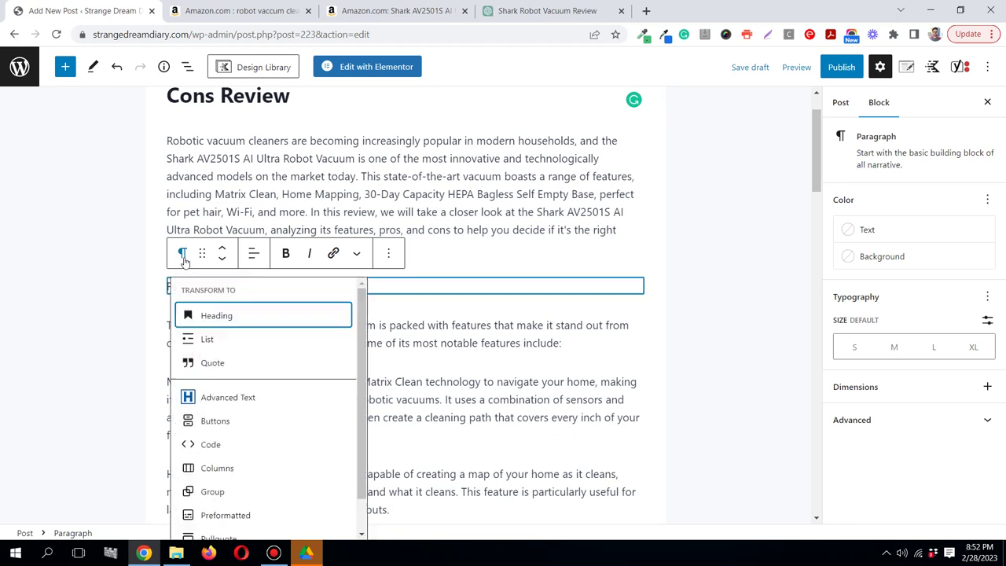
left_click(234, 320)
scroll(232, 319, "down", 1)
scroll(232, 318, "down", 1)
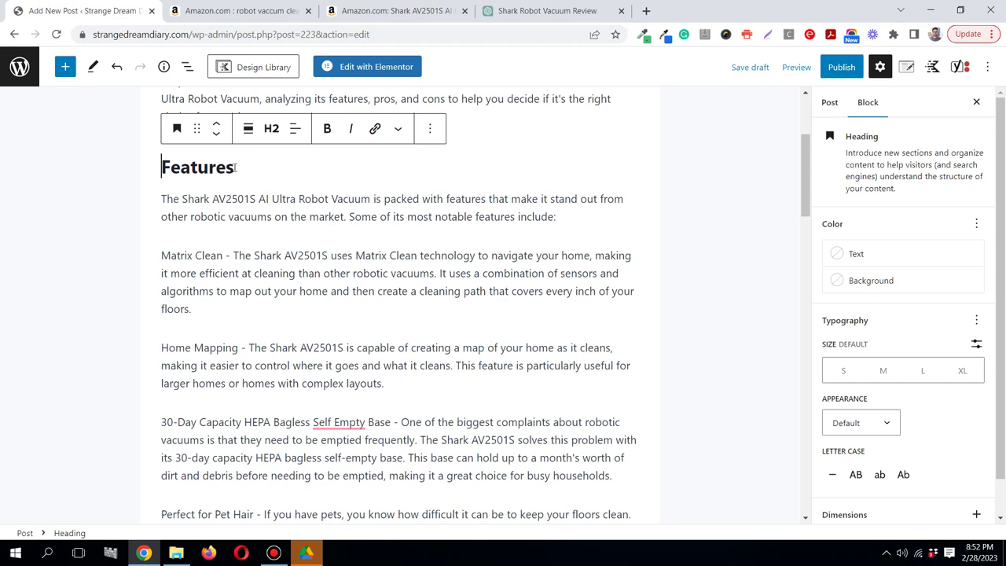
scroll(236, 168, "down", 3)
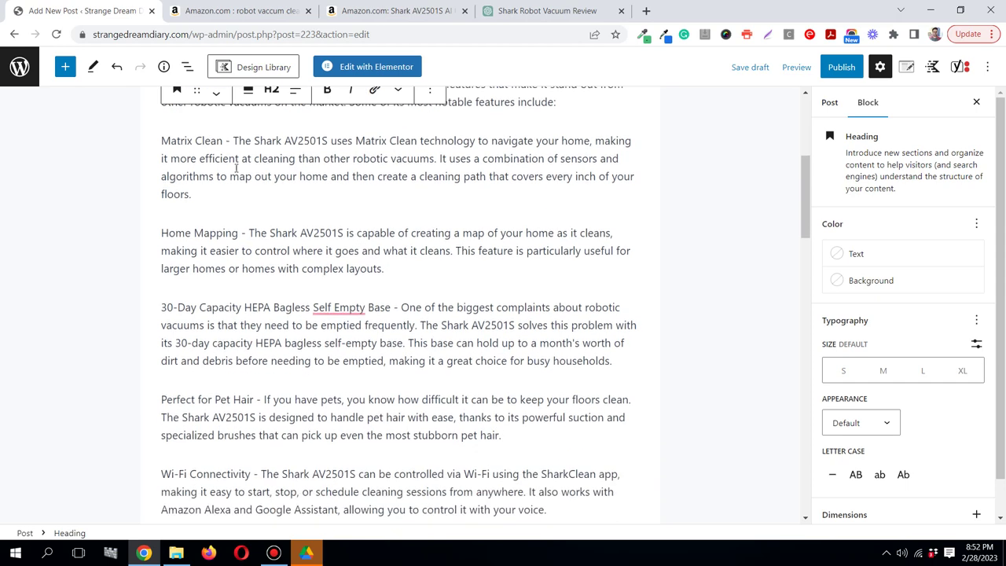
scroll(212, 228, "down", 1)
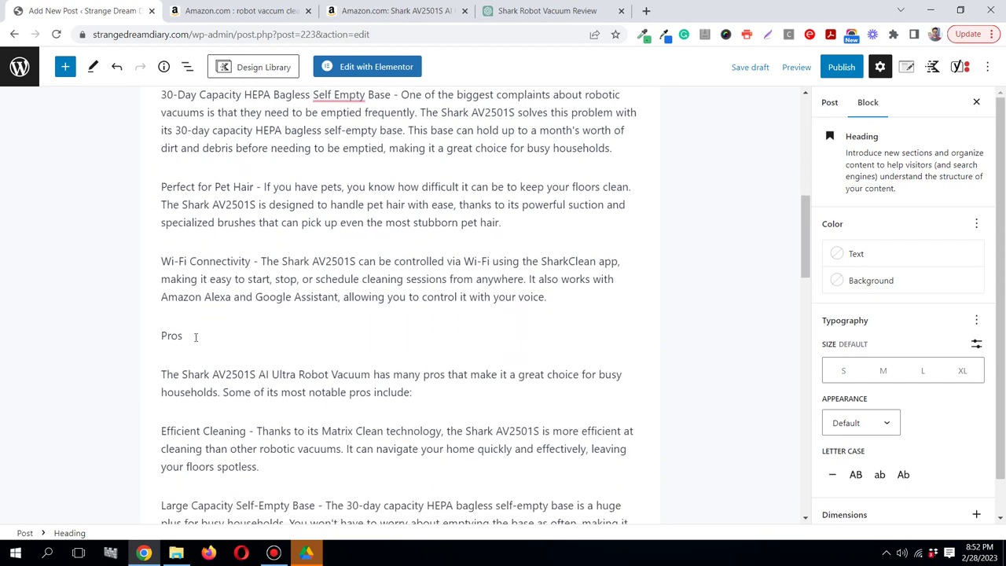
left_click(196, 336)
left_click(181, 302)
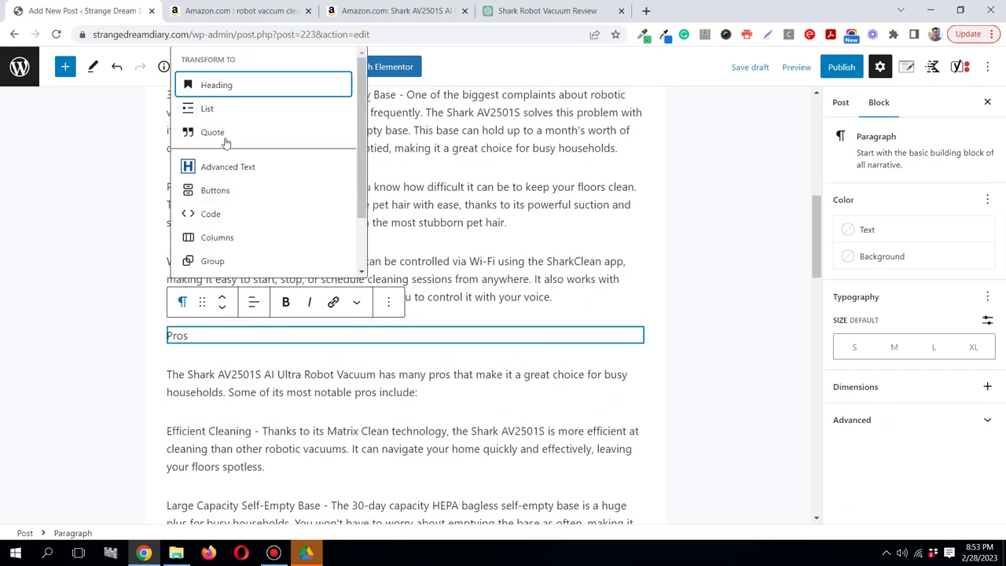
left_click(232, 84)
scroll(235, 205, "down", 5)
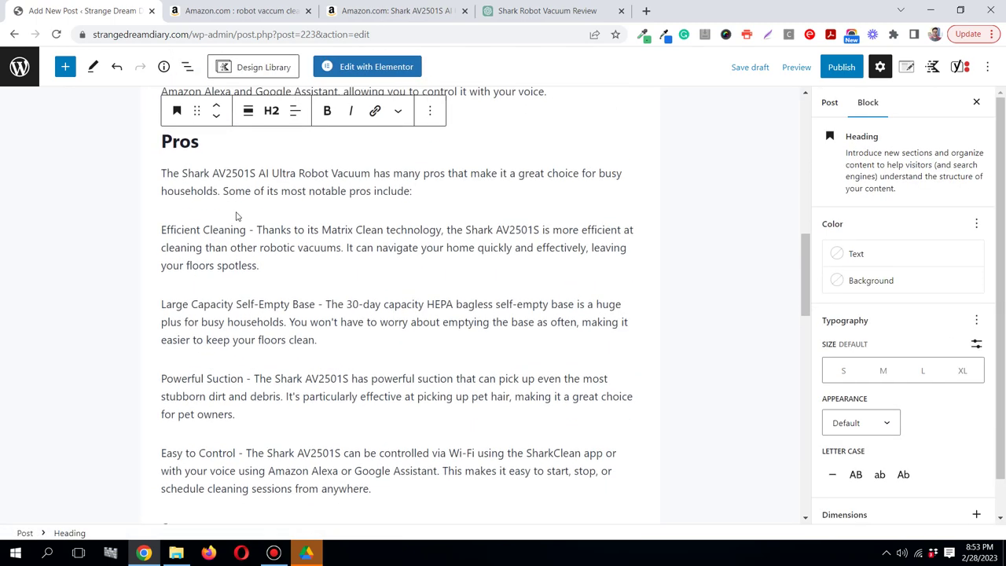
scroll(235, 214, "down", 1)
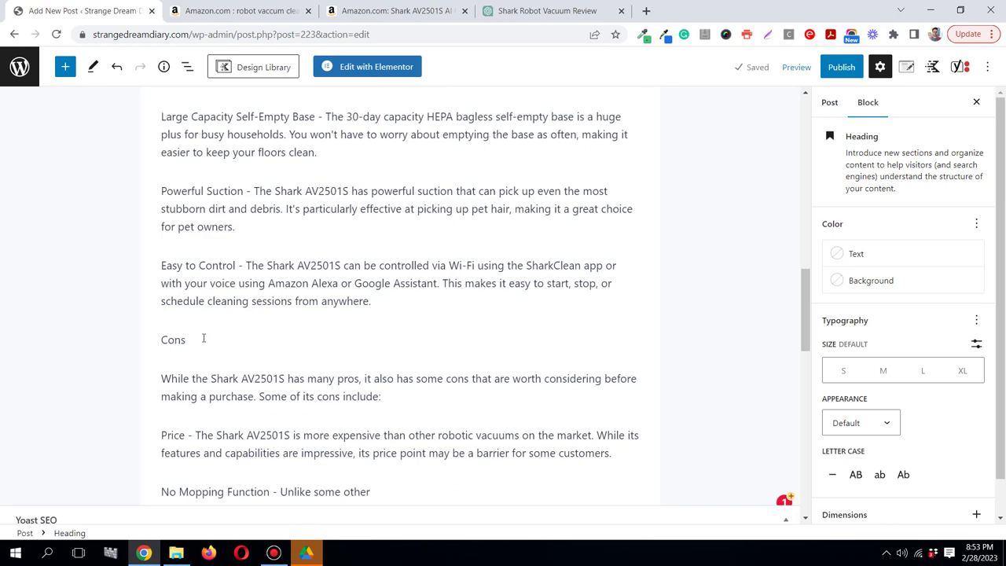
left_click(203, 337)
left_click(183, 307)
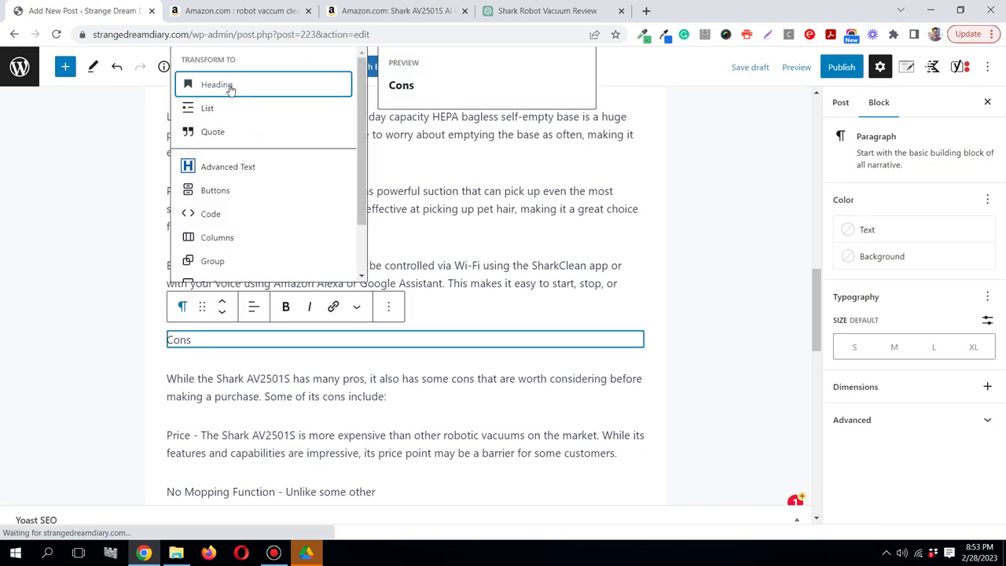
left_click(230, 87)
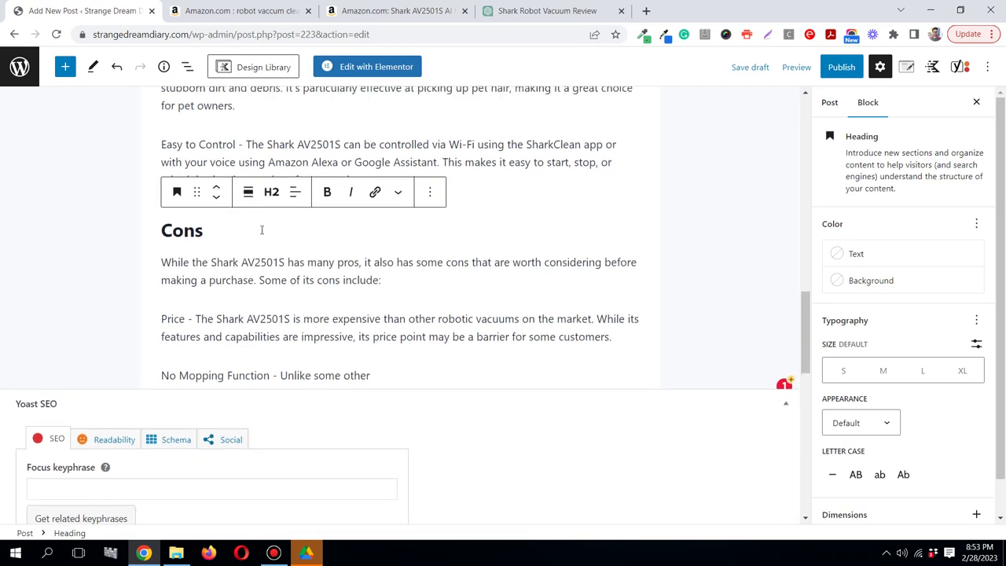
Bold the 'Matrix Clean' feature name.
scroll(262, 229, "up", 13)
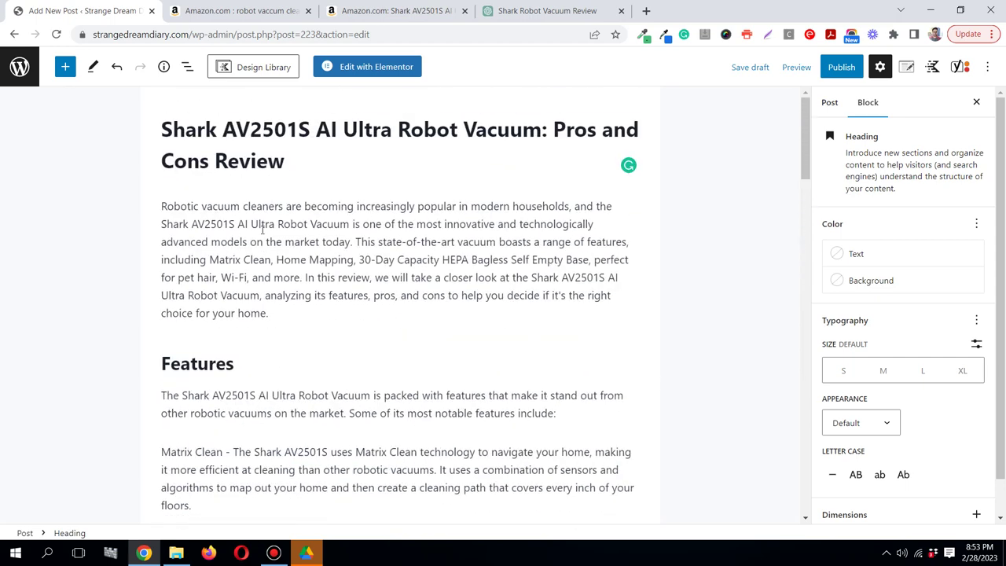
scroll(262, 229, "down", 3)
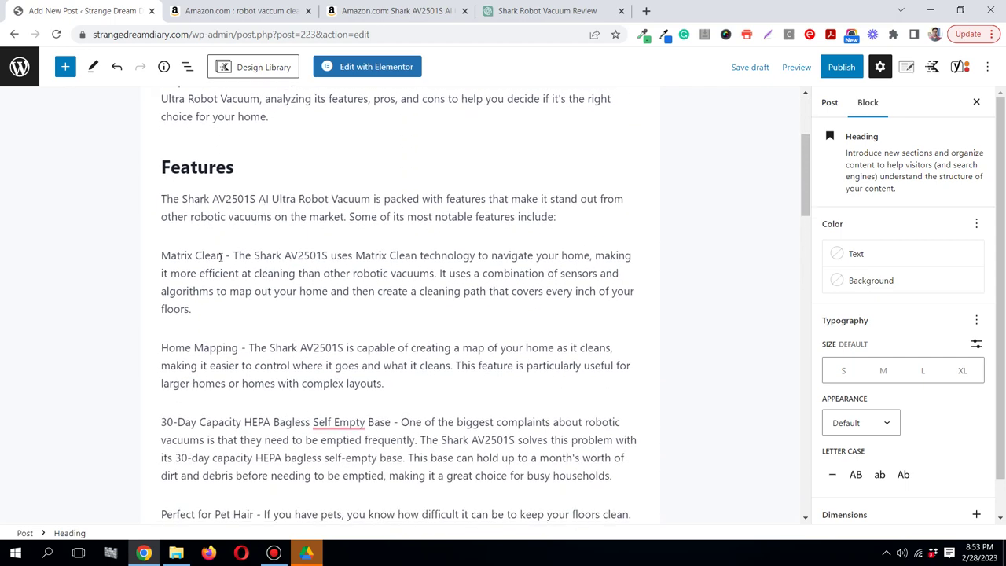
left_click(220, 257)
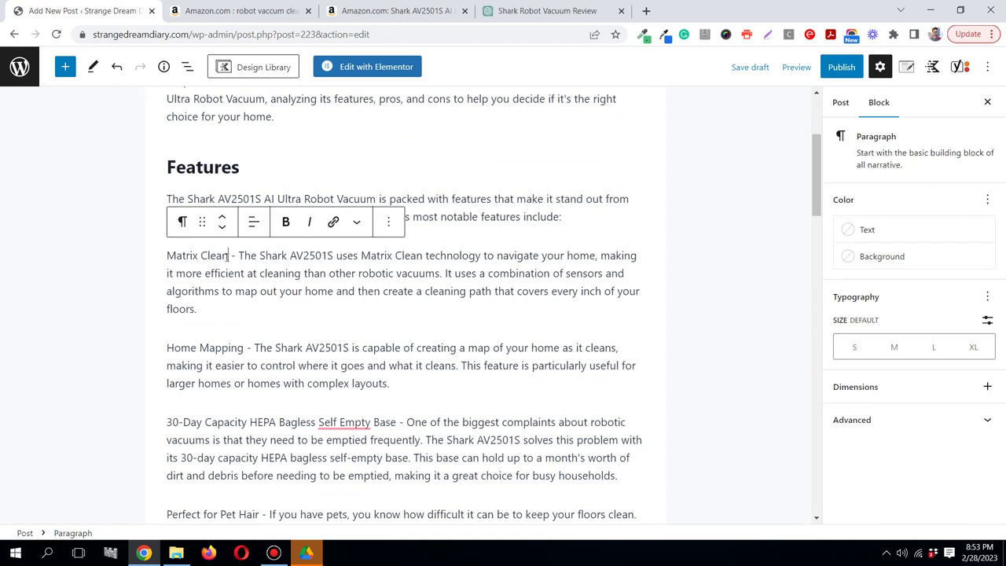
left_click_drag(228, 255, 166, 256)
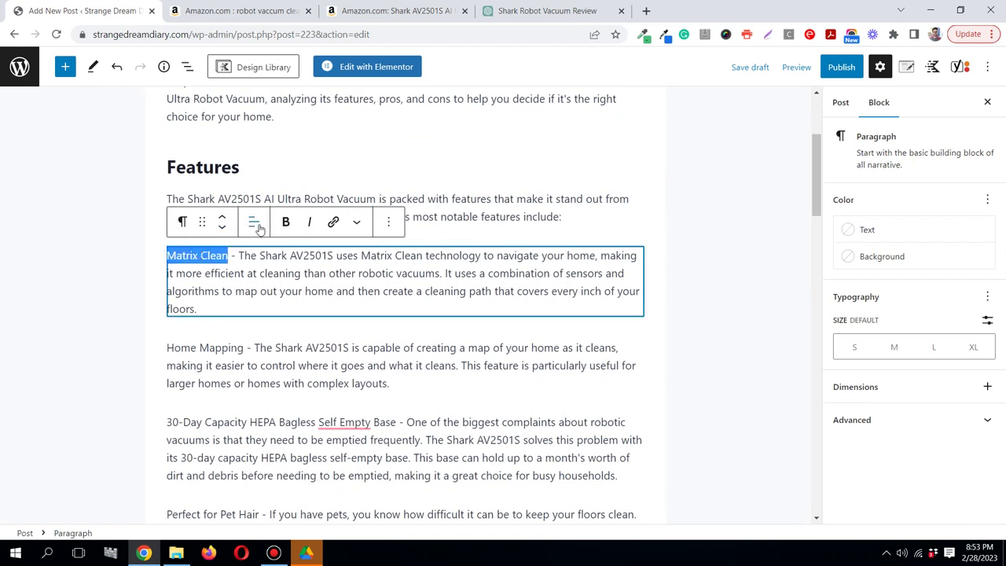
left_click(285, 222)
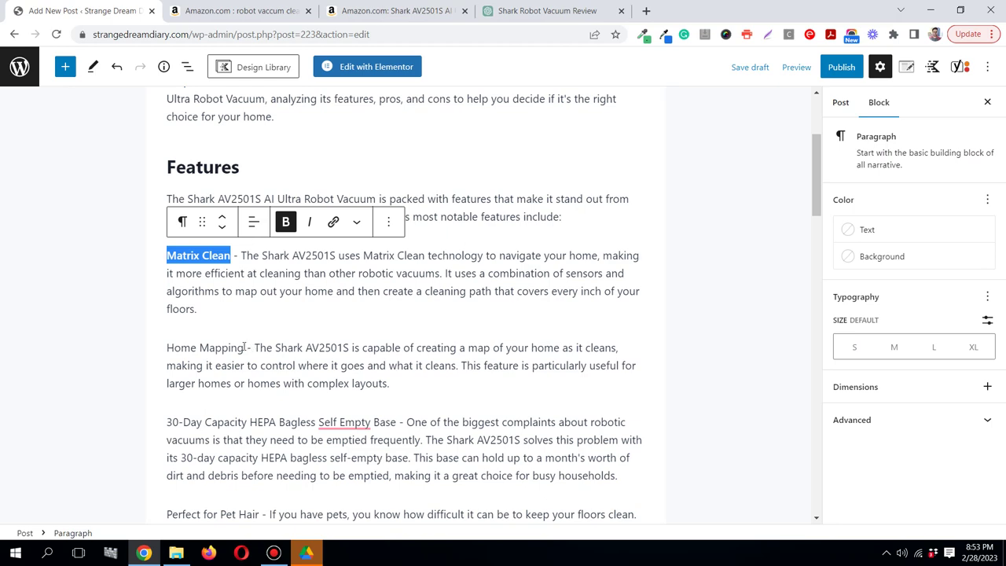
Bold the feature names Home Mapping, 30-Day Capacity HEPA Bagless Self Empty Base, Perfect for Pet Hair and Wi-Fi Connectivity.
left_click_drag(244, 349, 165, 348)
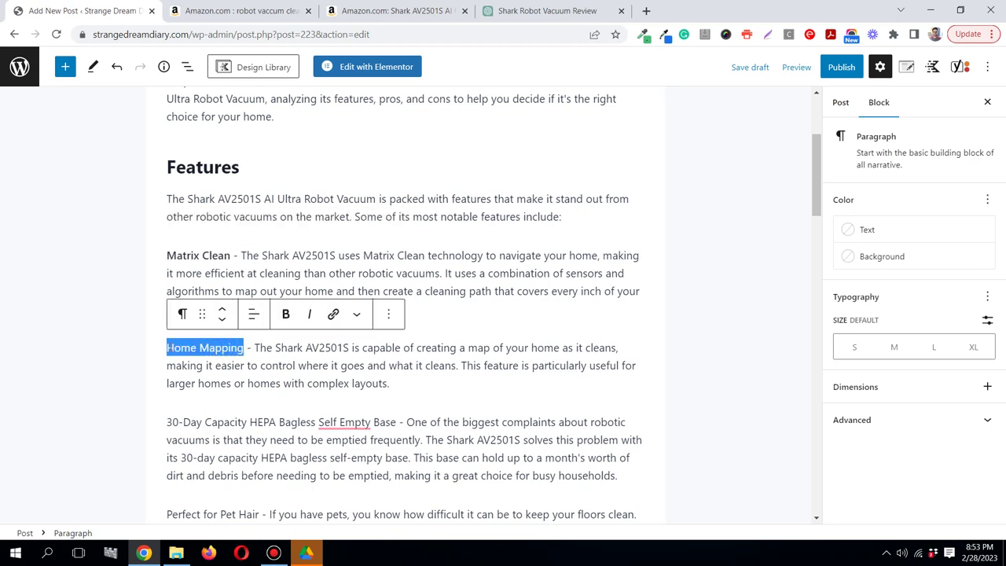
left_click(286, 315)
scroll(232, 330, "down", 2)
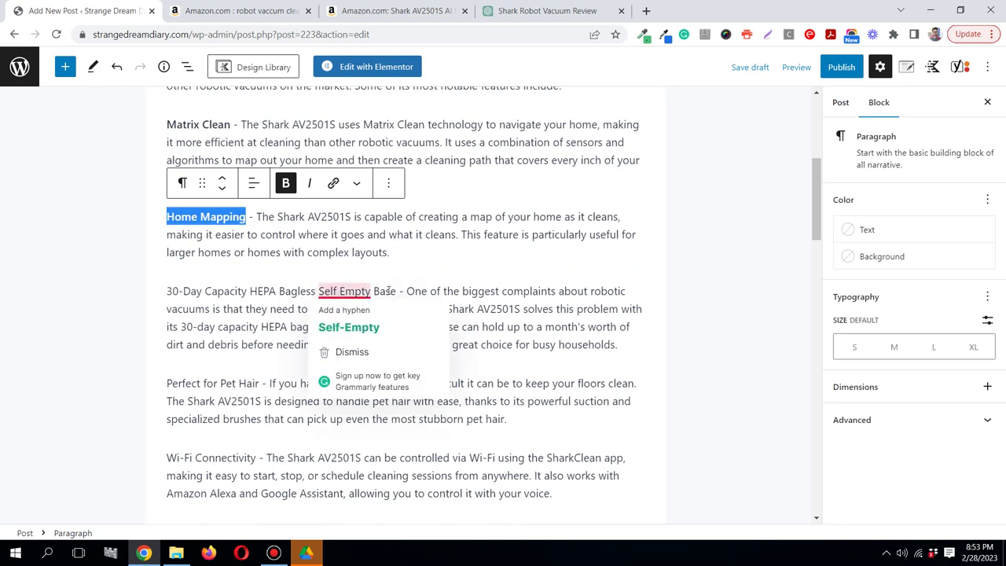
left_click_drag(391, 291, 166, 290)
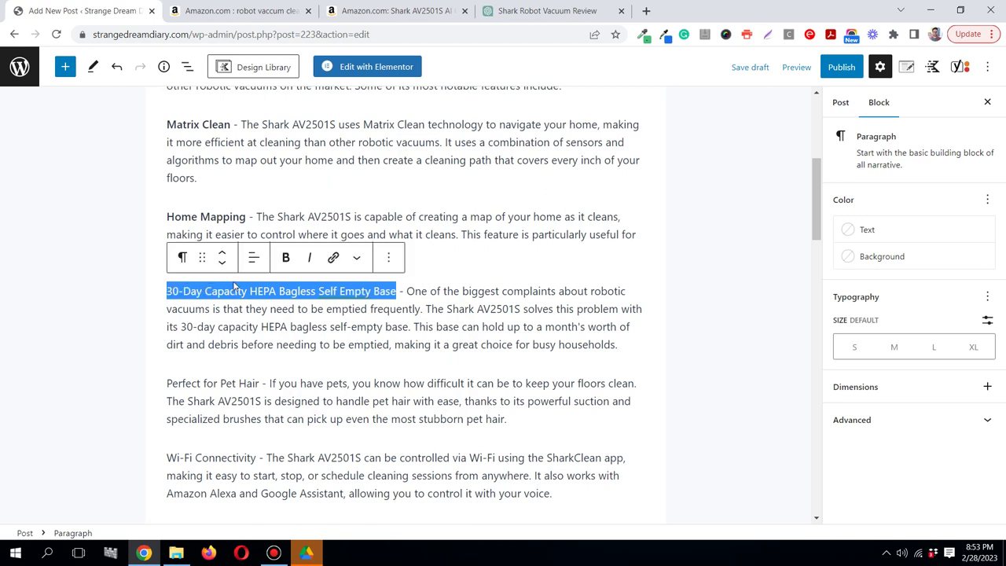
left_click(286, 260)
scroll(264, 305, "down", 1)
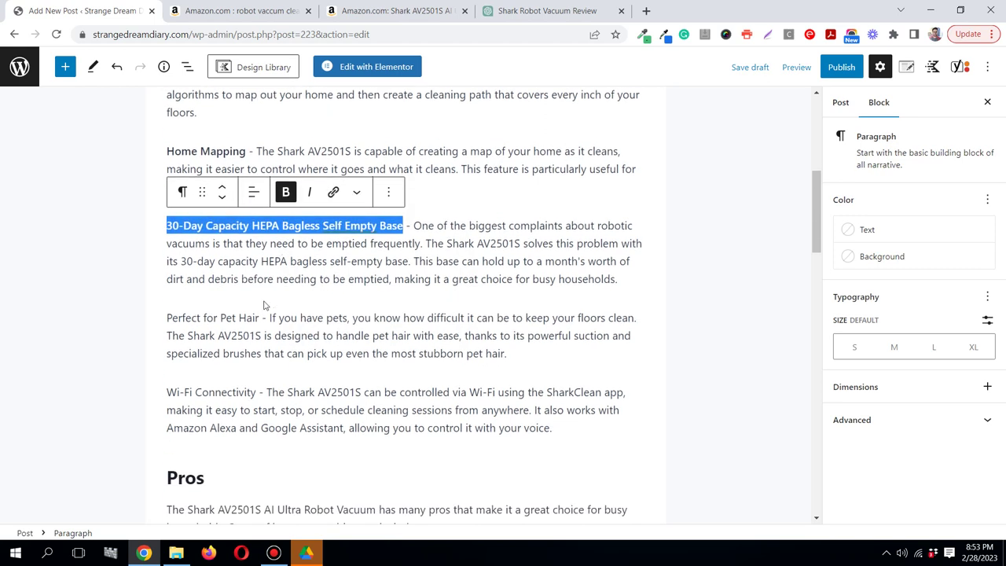
left_click_drag(260, 317, 171, 317)
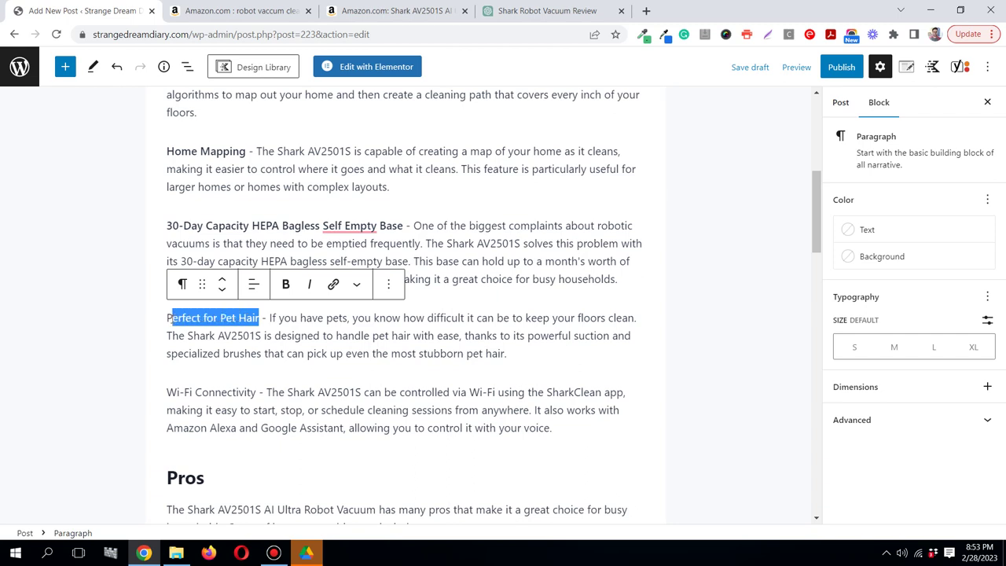
left_click(285, 284)
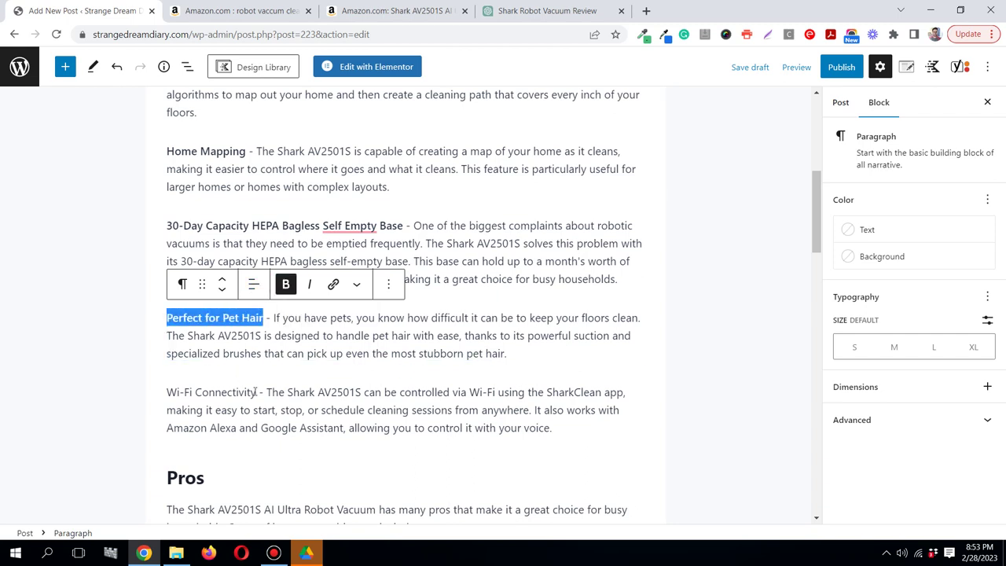
left_click_drag(255, 392, 167, 392)
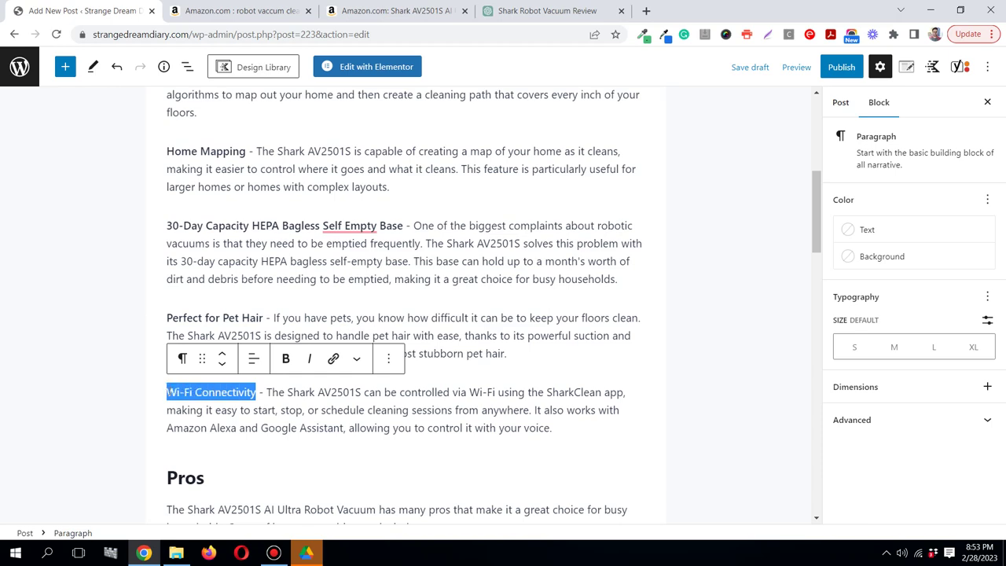
left_click(285, 359)
Bold the pro names Efficient Cleaning, Large Capacity Self-Empty Base, Powerful Suction and Easy to Control.
scroll(288, 346, "down", 2)
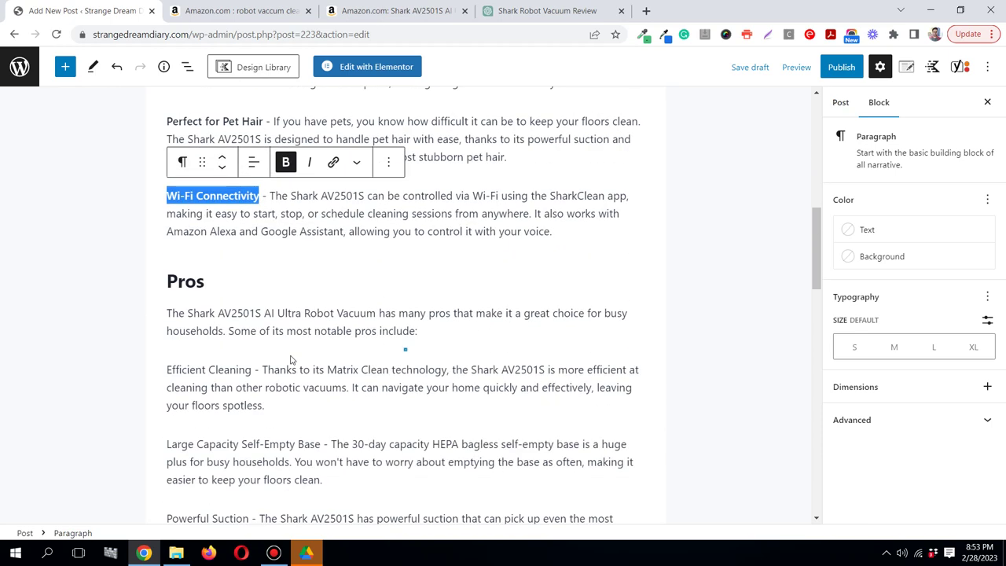
scroll(267, 306, "down", 1)
scroll(240, 264, "down", 1)
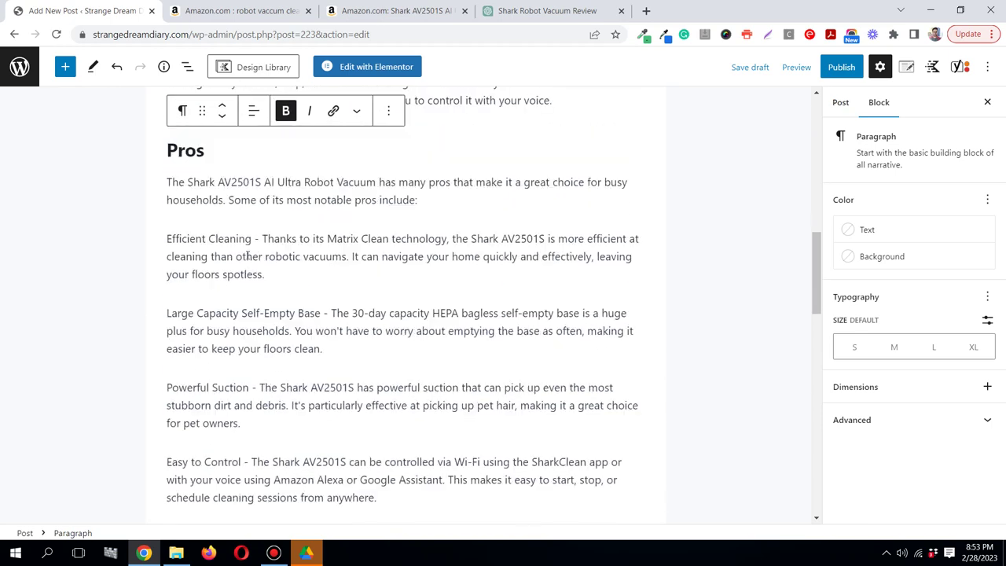
left_click_drag(251, 238, 168, 238)
left_click(286, 205)
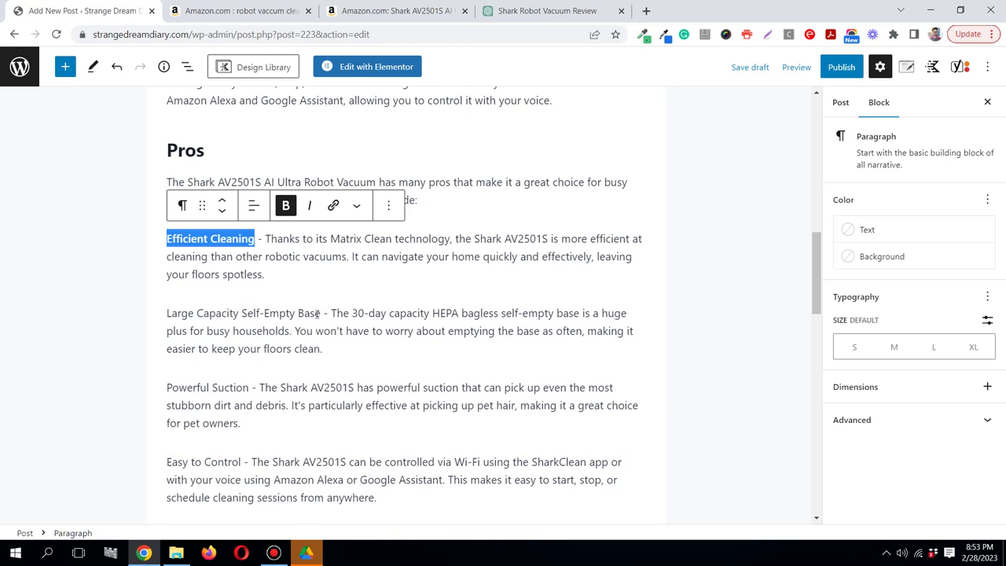
left_click_drag(318, 313, 166, 313)
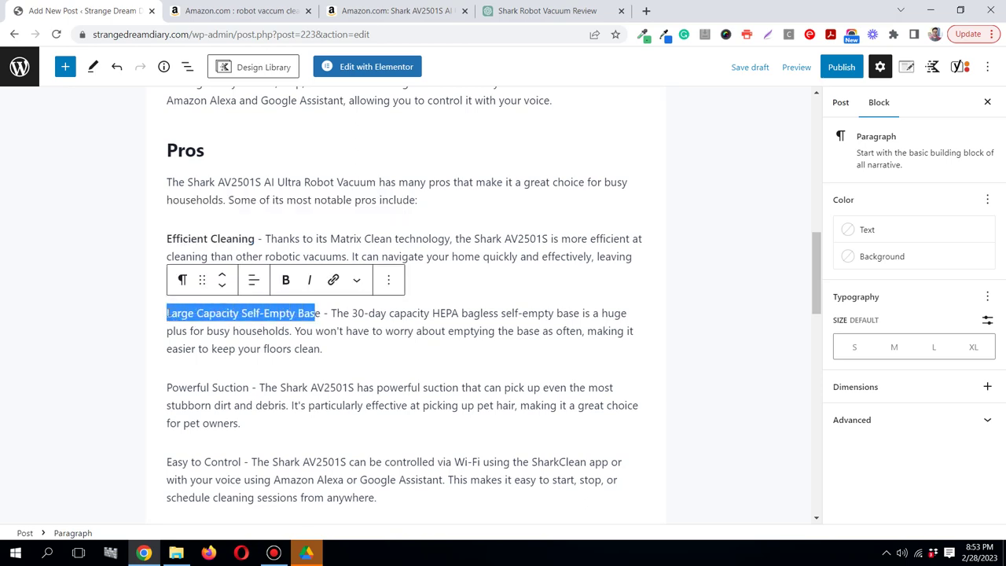
left_click(285, 281)
scroll(259, 274, "down", 2)
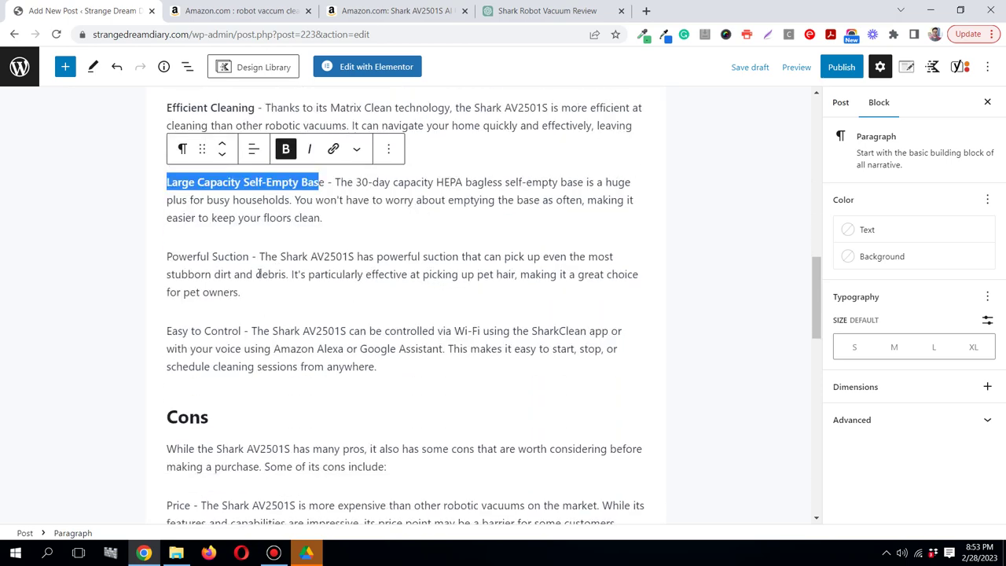
left_click_drag(250, 256, 171, 256)
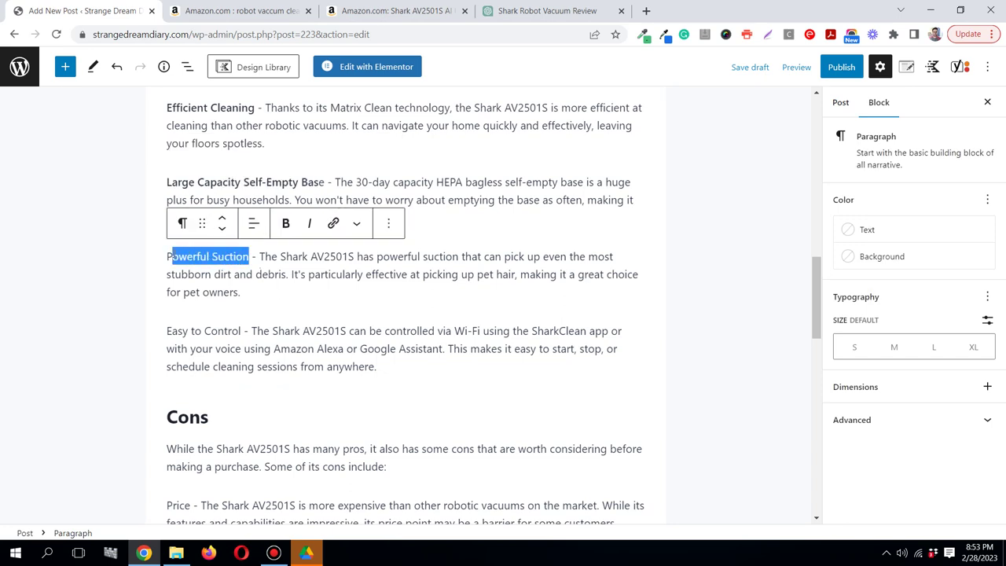
left_click(286, 223)
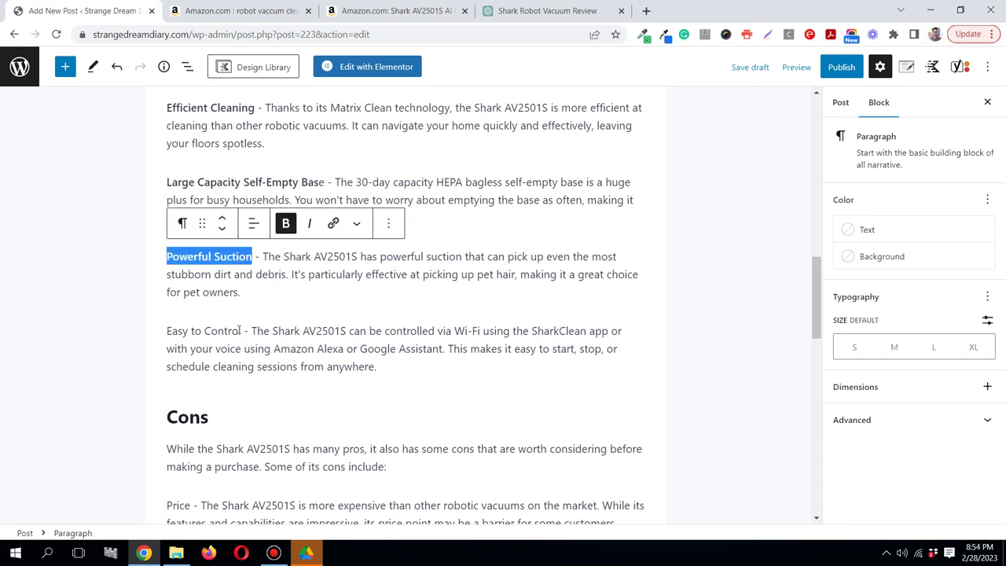
left_click_drag(241, 331, 165, 331)
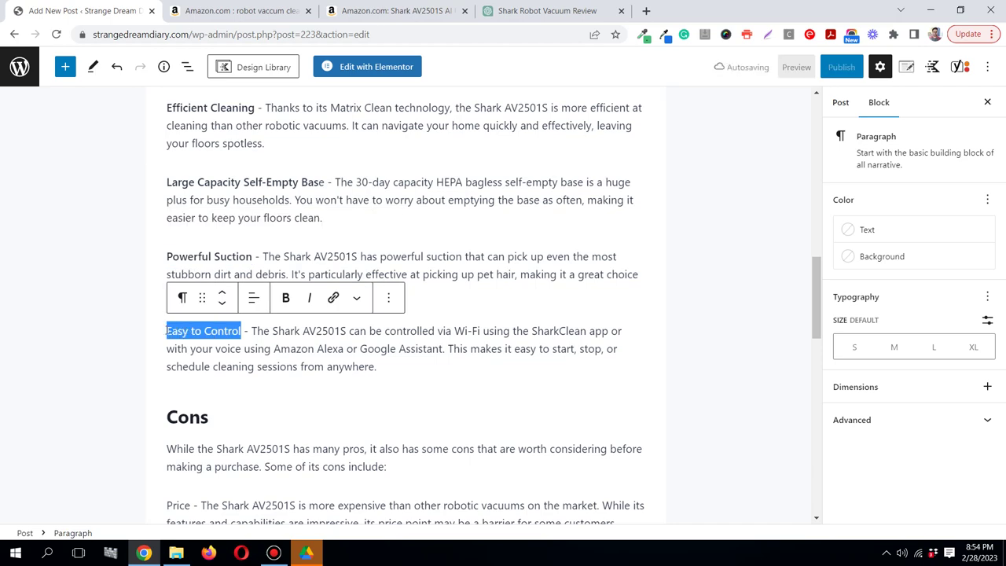
left_click(287, 298)
scroll(288, 292, "down", 2)
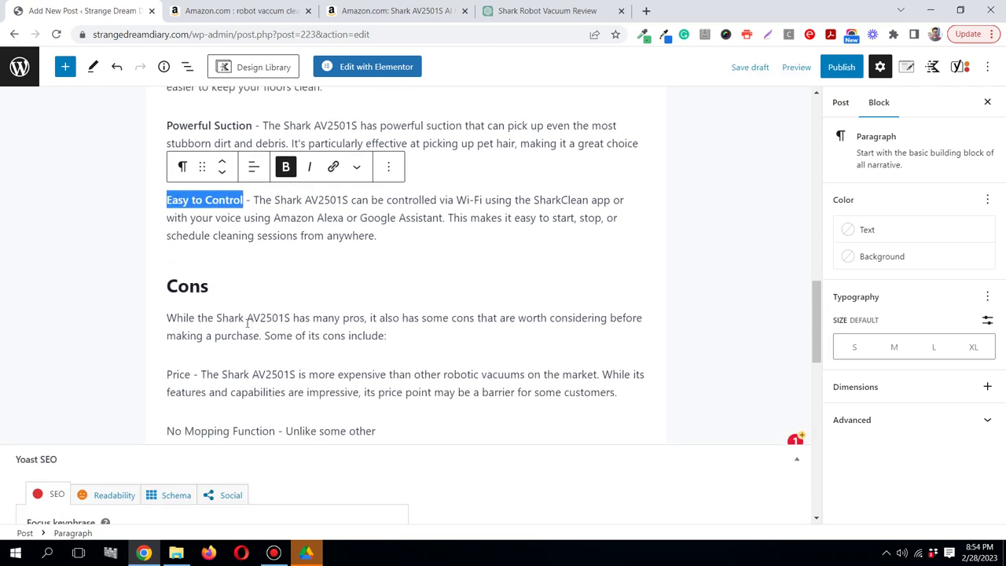
scroll(248, 322, "up", 15)
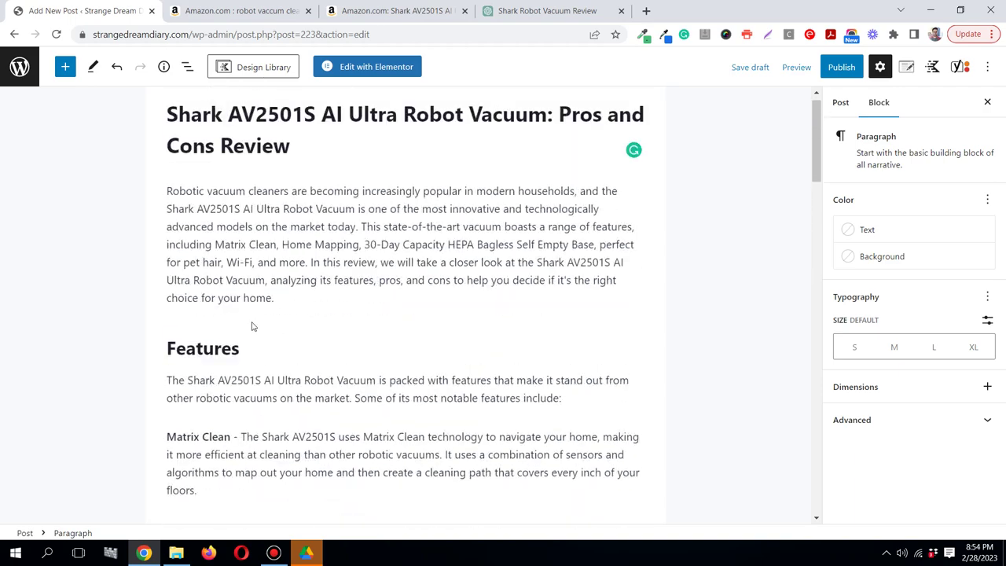
Save the draft and add an empty block below the No Mopping Function paragraph.
left_click(740, 66)
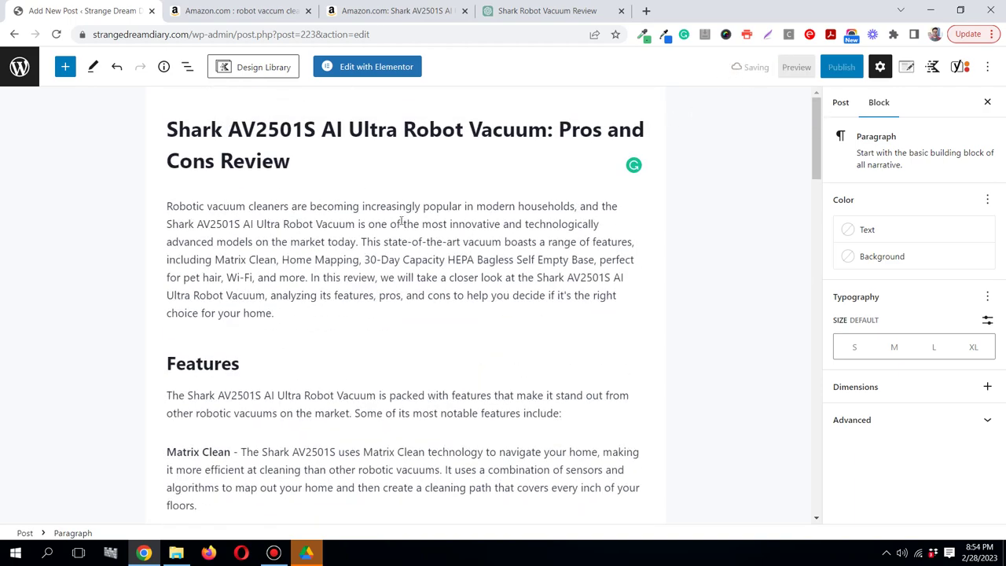
scroll(397, 281, "down", 5)
scroll(403, 220, "down", 8)
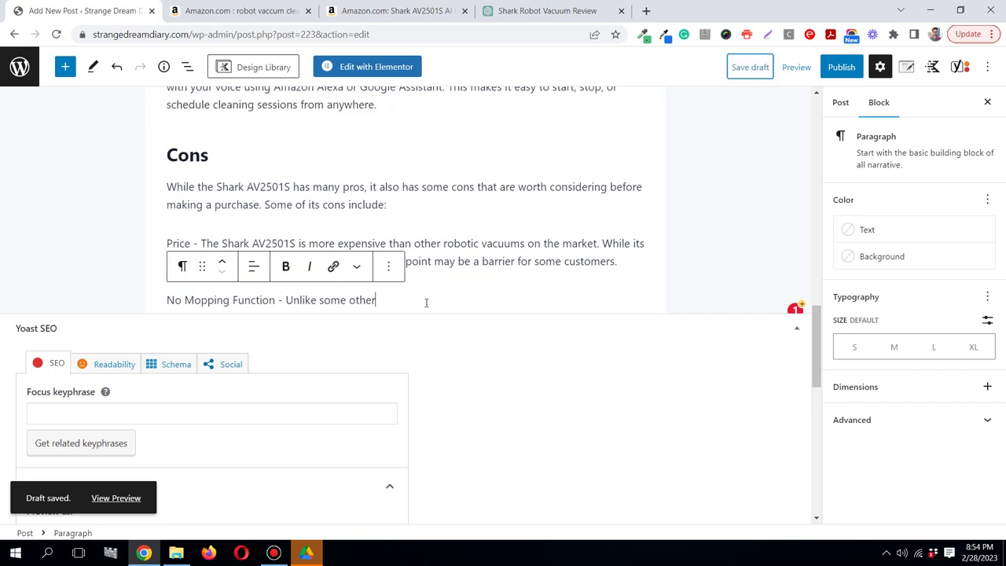
left_click(426, 303)
key("Return")
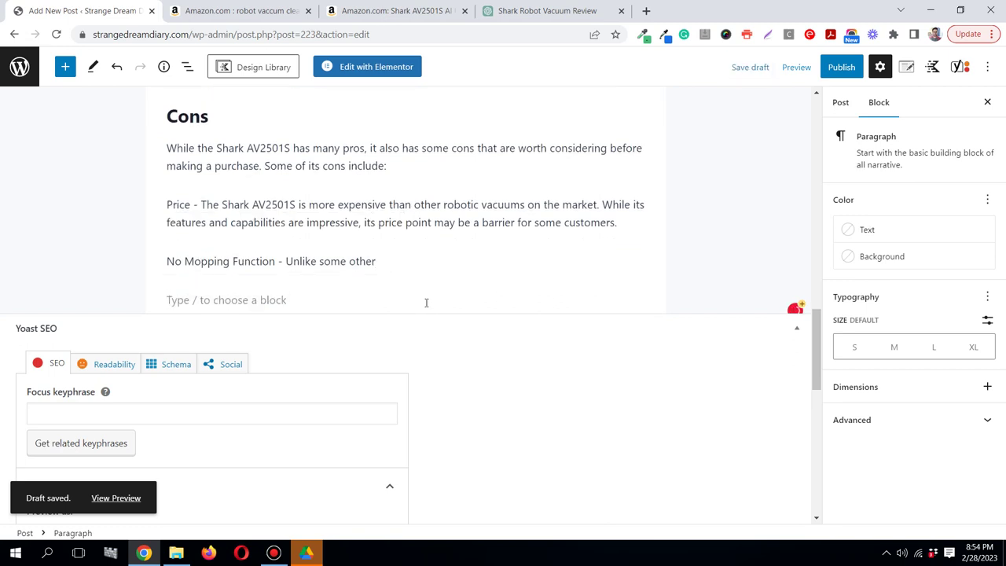
left_click(637, 300)
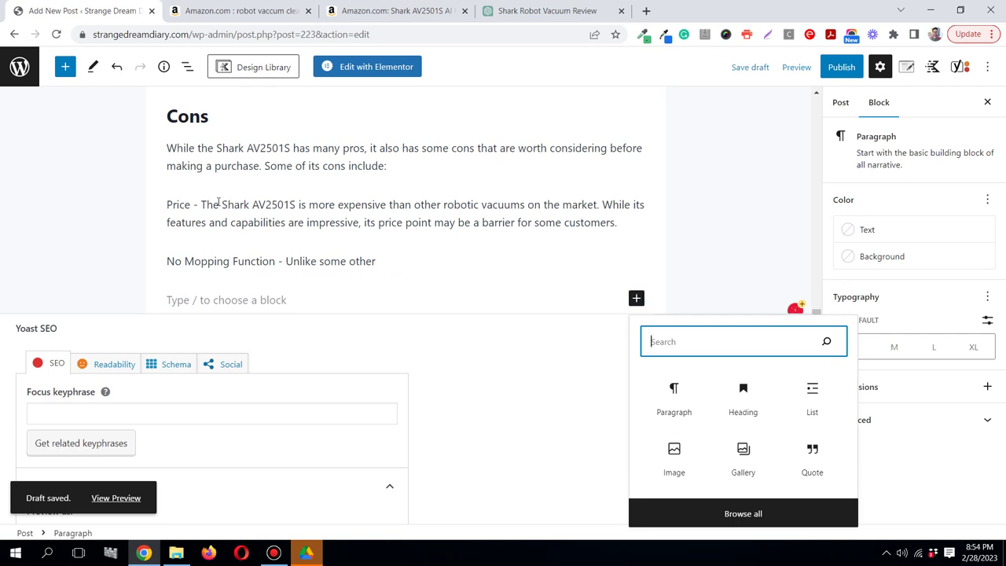
Copy the product name 'Shark AV2501S' and search the block inserter for 'but'.
left_click_drag(223, 204, 295, 204)
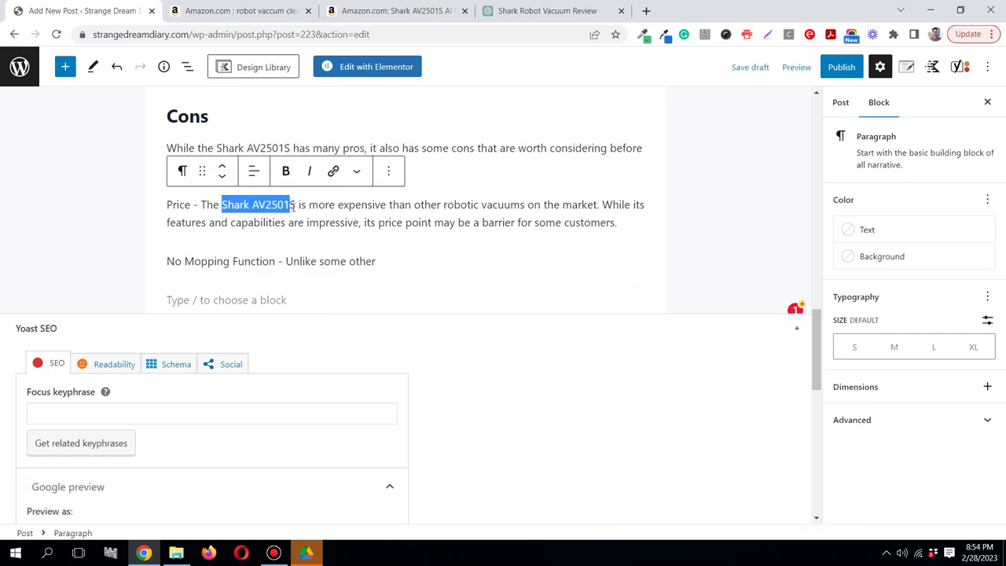
right_click(287, 206)
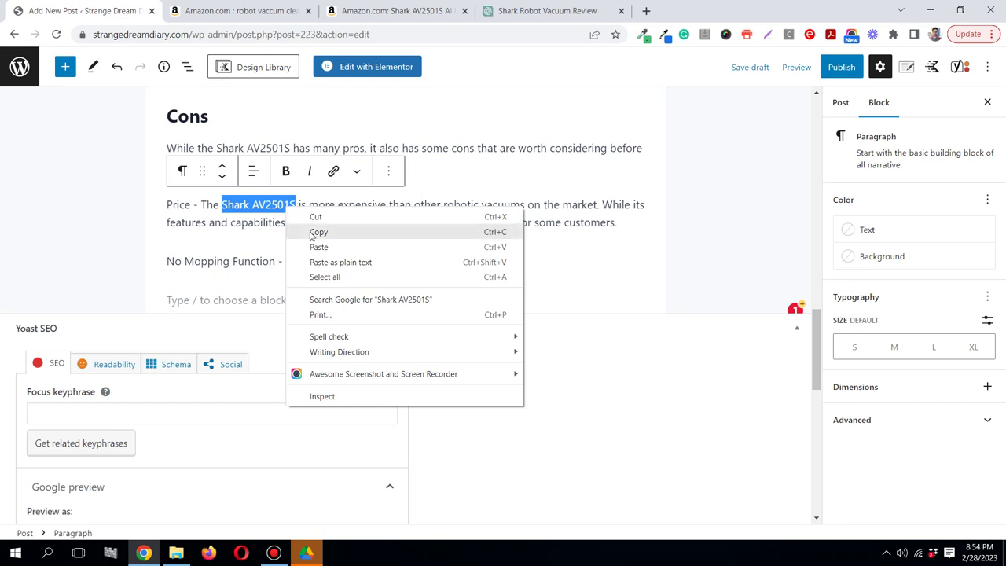
left_click(312, 234)
left_click(287, 301)
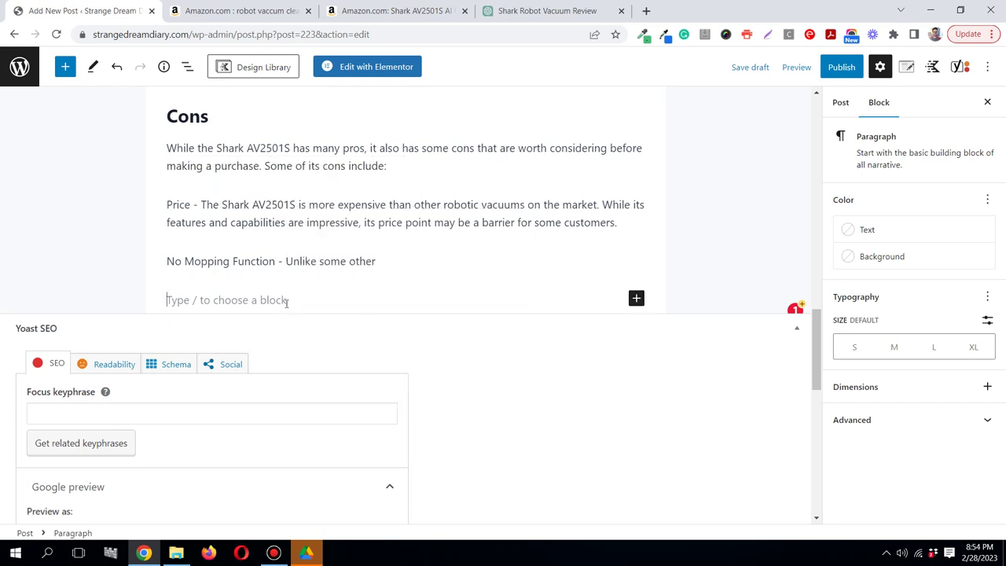
left_click(635, 299)
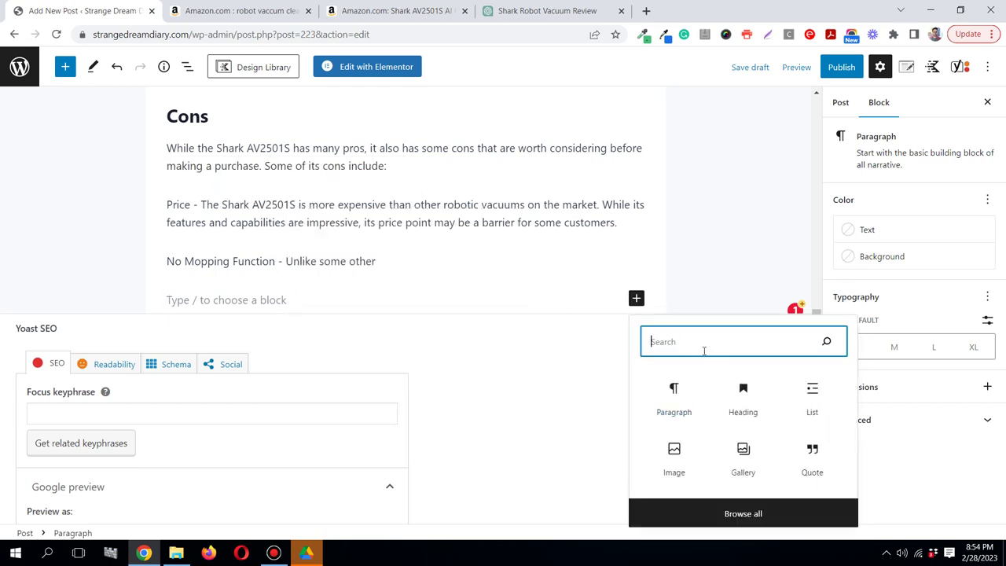
type("butt")
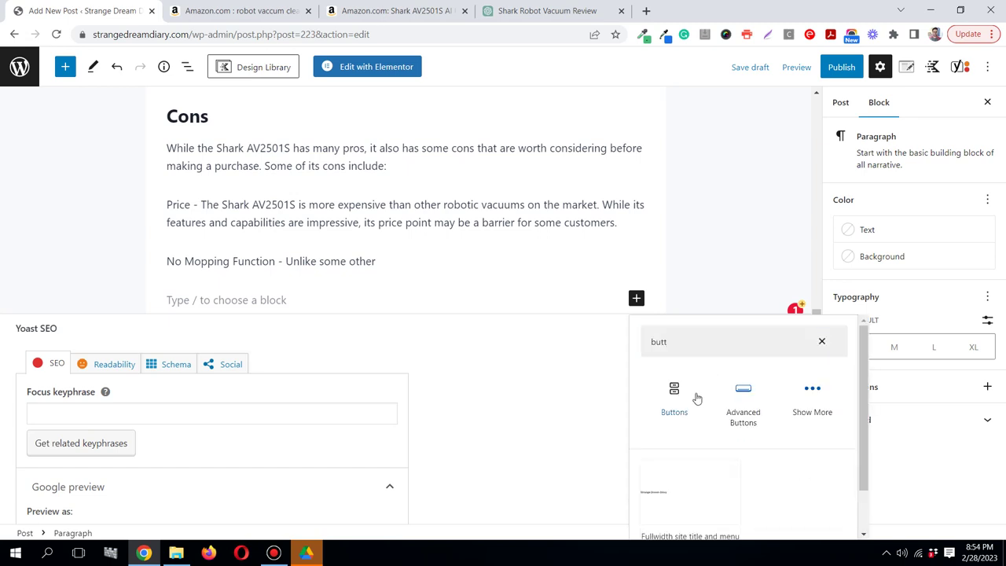
Insert a button labelled 'Get Shark AV2501S Robot Vaccum Cleaner' and save the draft.
left_click(696, 397)
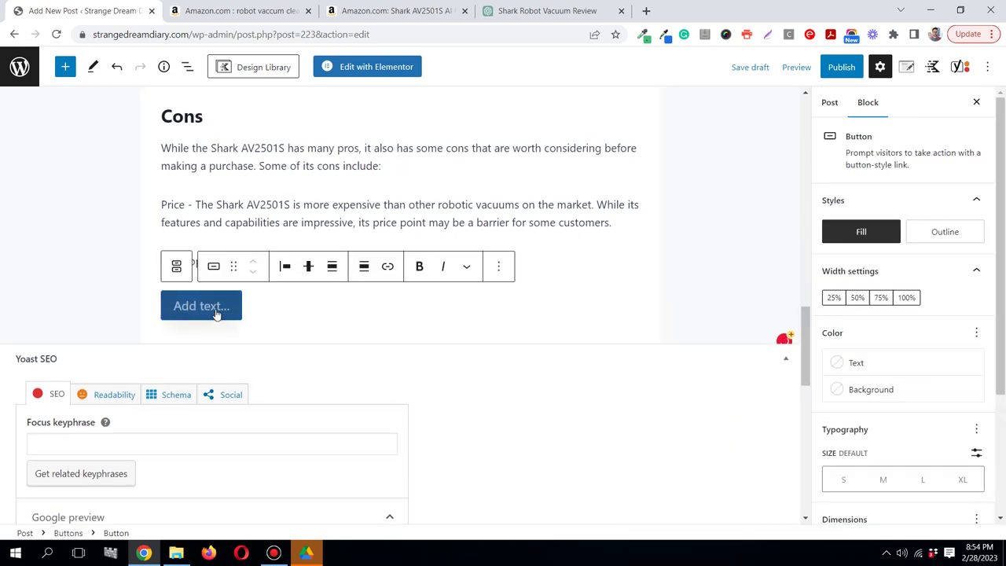
type("Get ")
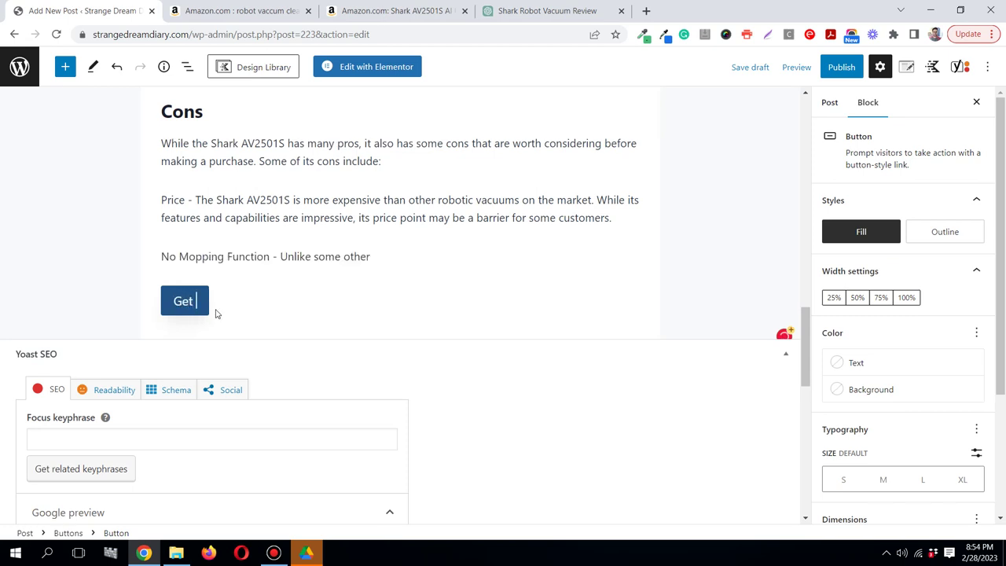
type("Shark AV2501S")
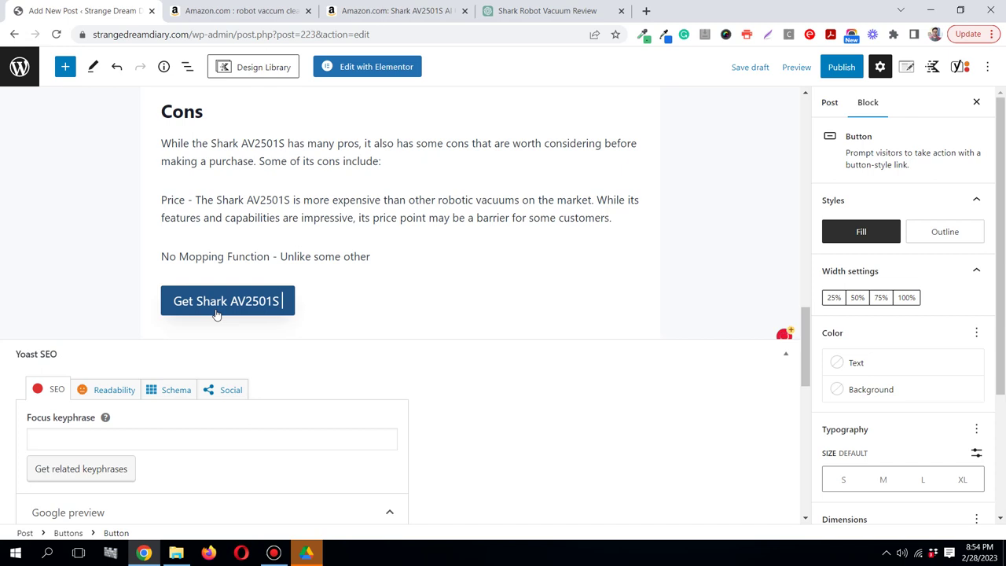
type(" Robot ")
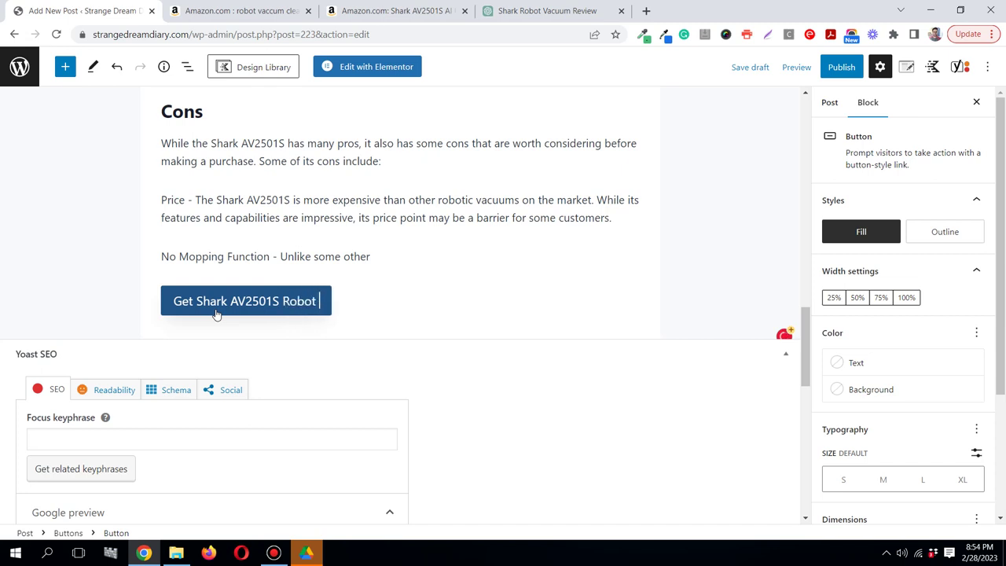
type("Vaccu")
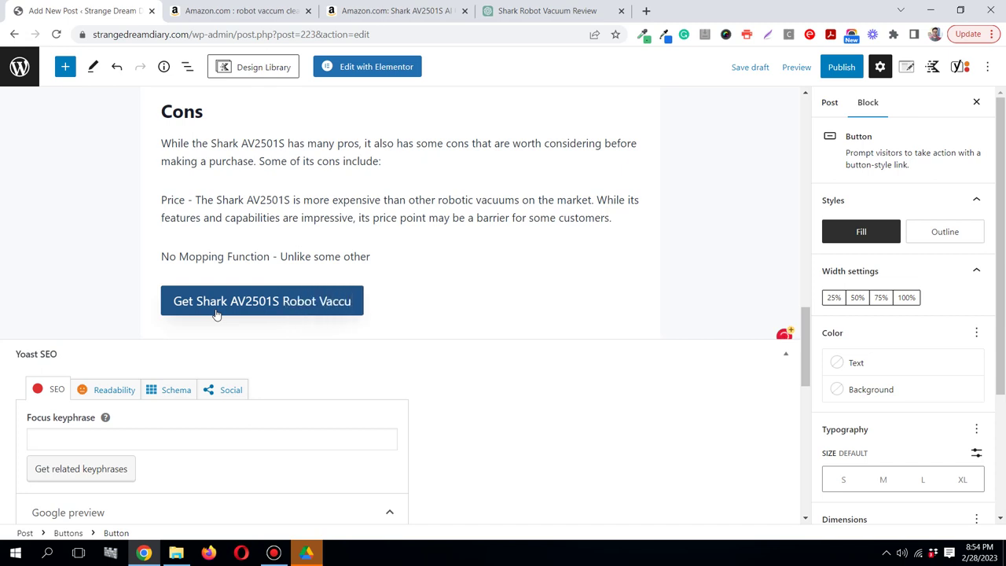
type("m Cleaner")
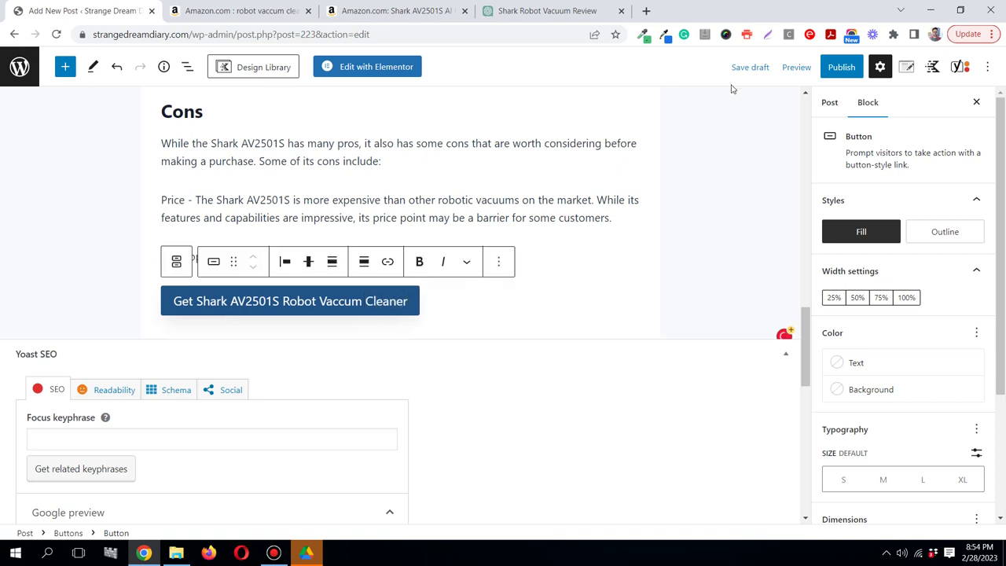
left_click(752, 66)
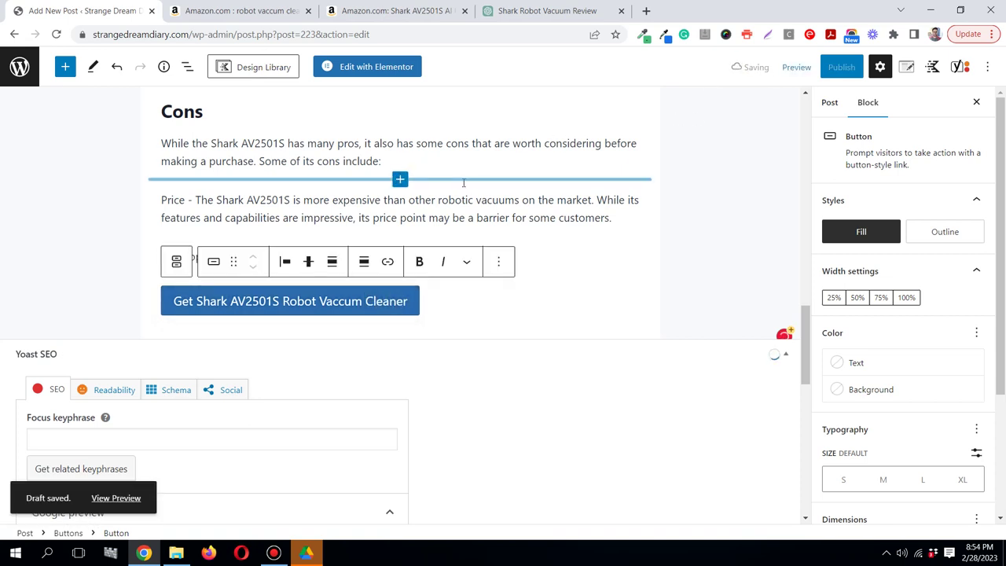
scroll(463, 187, "up", 8)
scroll(463, 187, "up", 10)
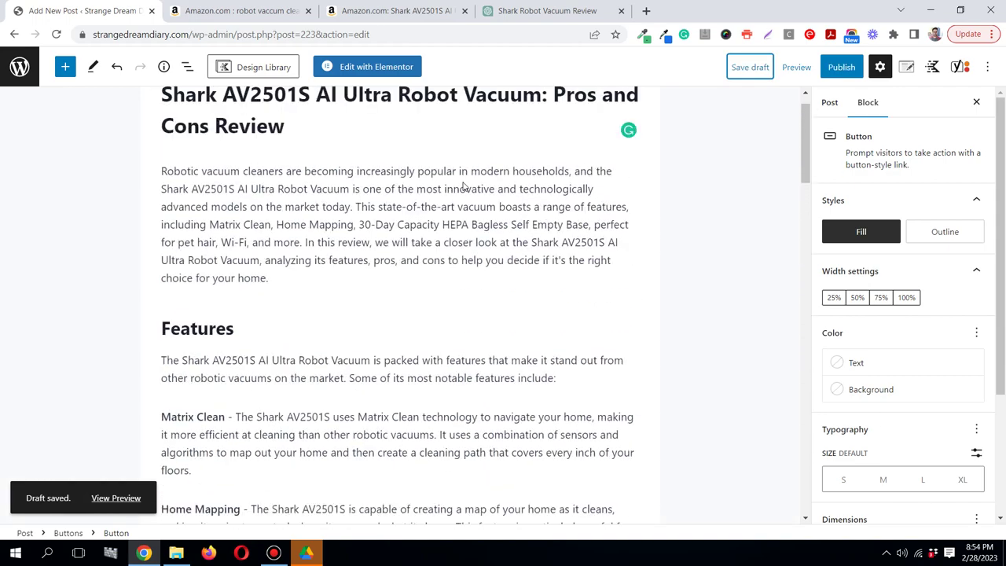
Switch to the Amazon Shark AV2501S product page and reload it.
left_click(357, 11)
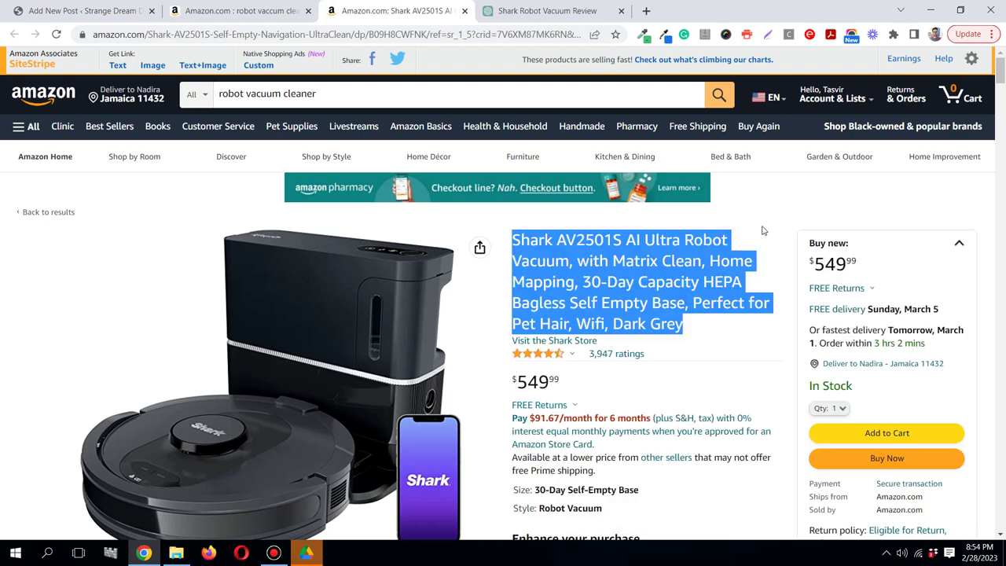
left_click(789, 204)
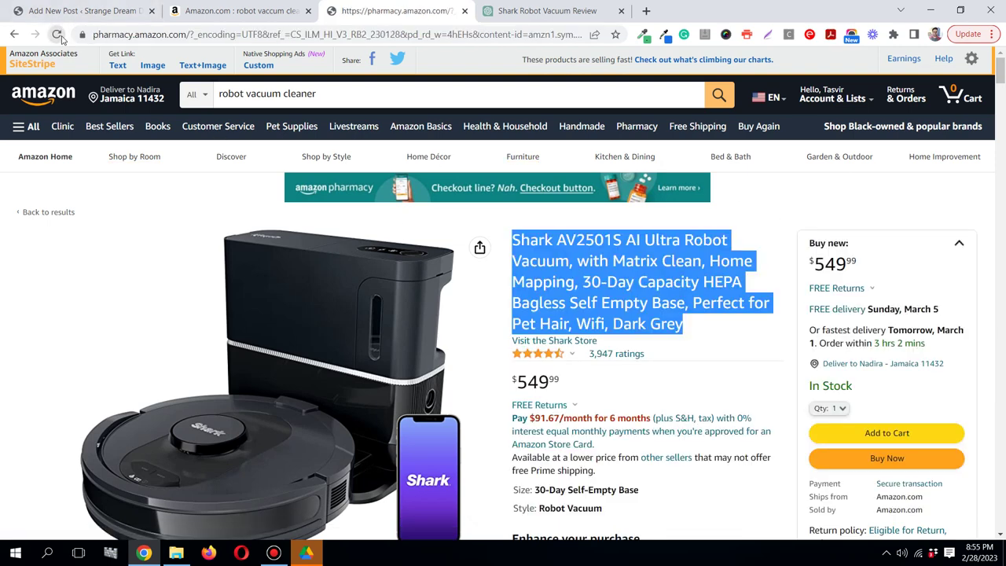
left_click(57, 35)
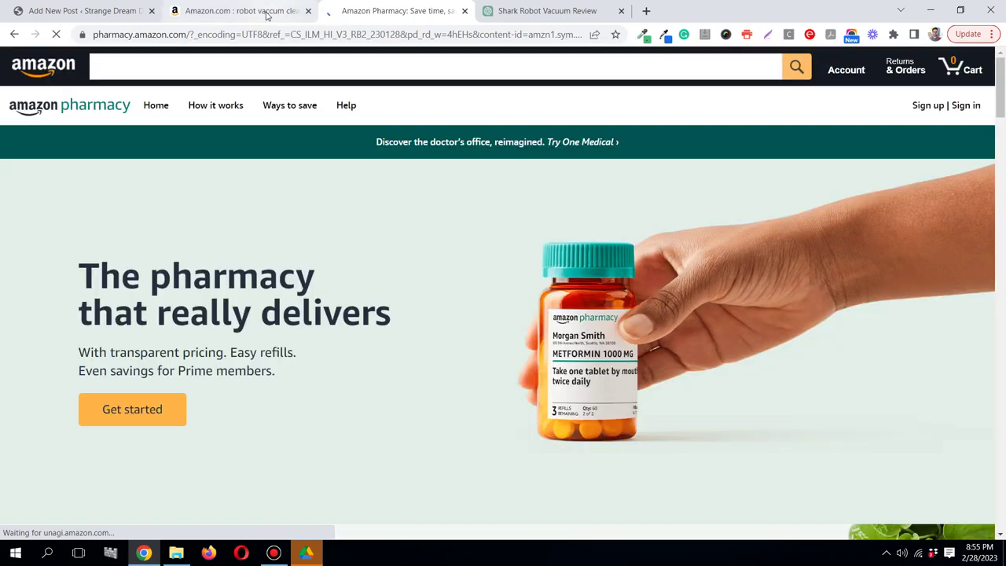
left_click(12, 34)
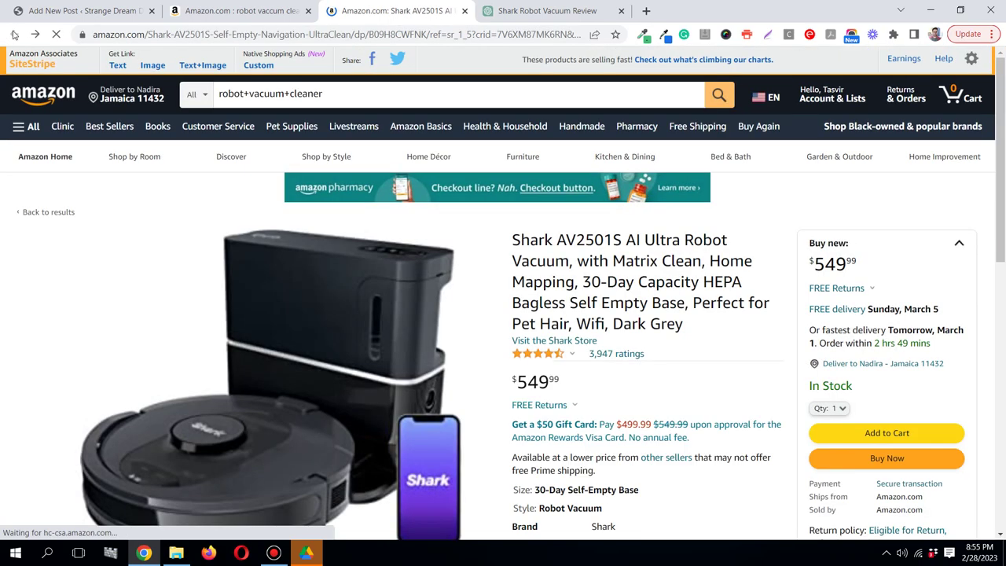
scroll(721, 408, "down", 2)
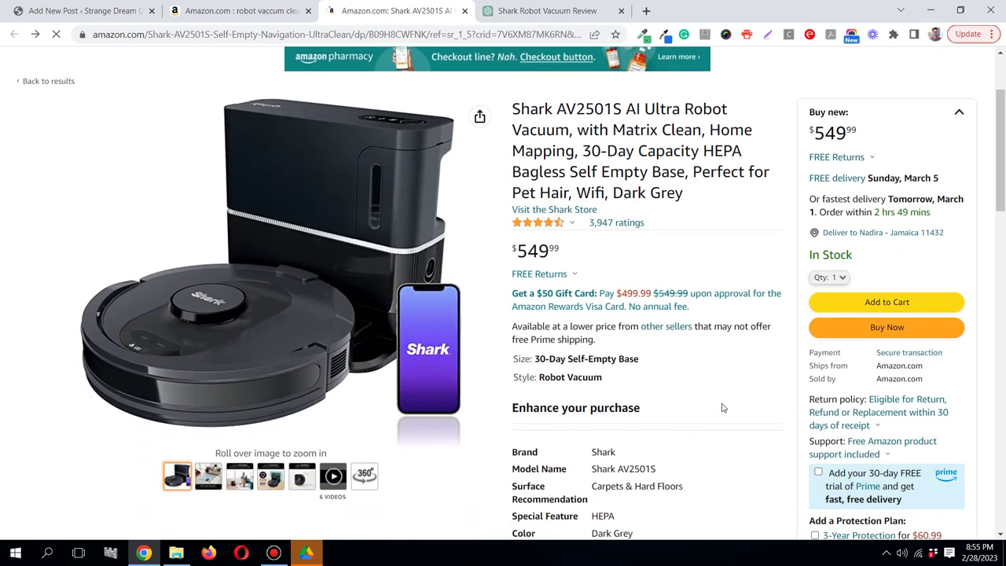
scroll(721, 408, "up", 2)
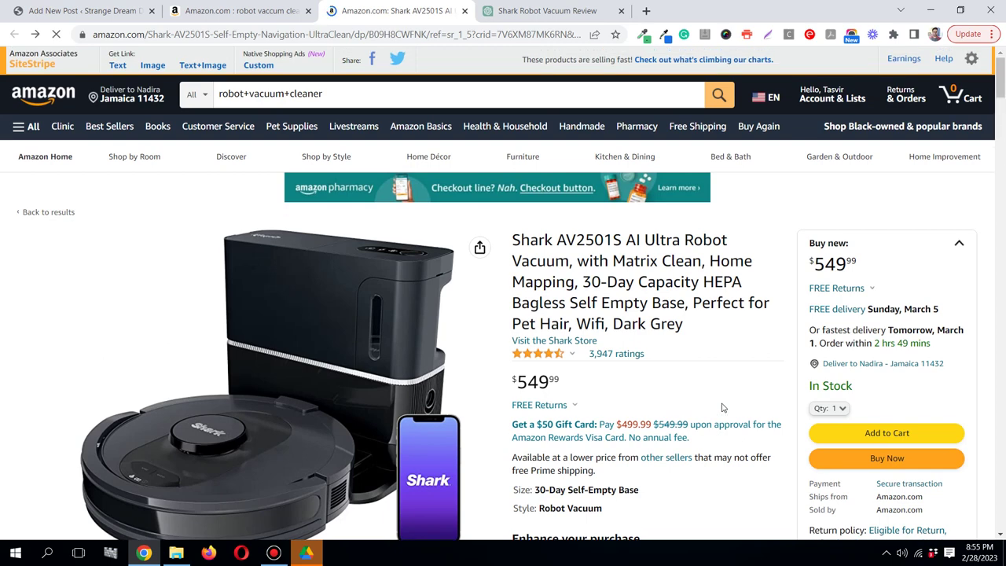
Copy the SiteStripe short affiliate text link and go back to the WordPress draft.
left_click(116, 67)
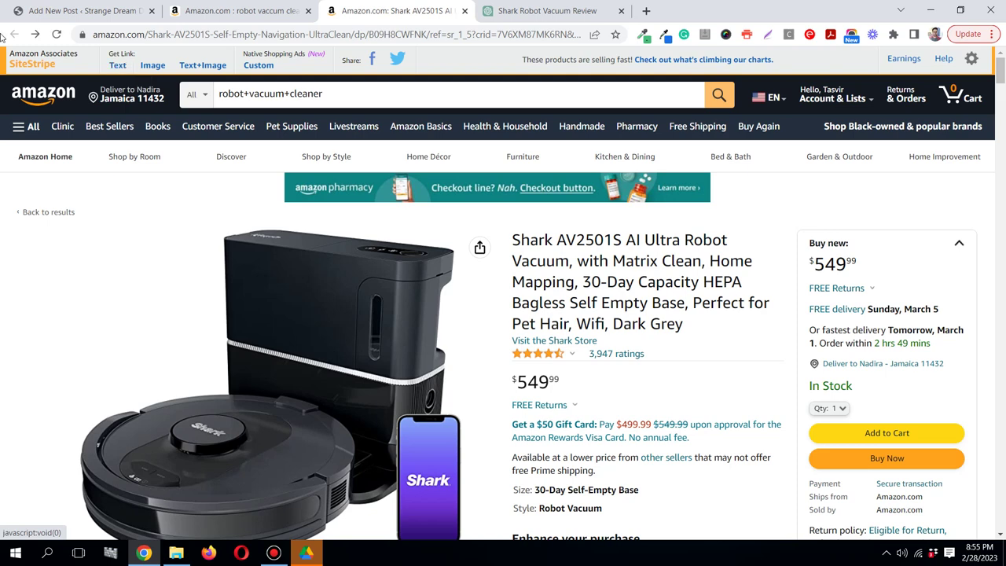
left_click(118, 66)
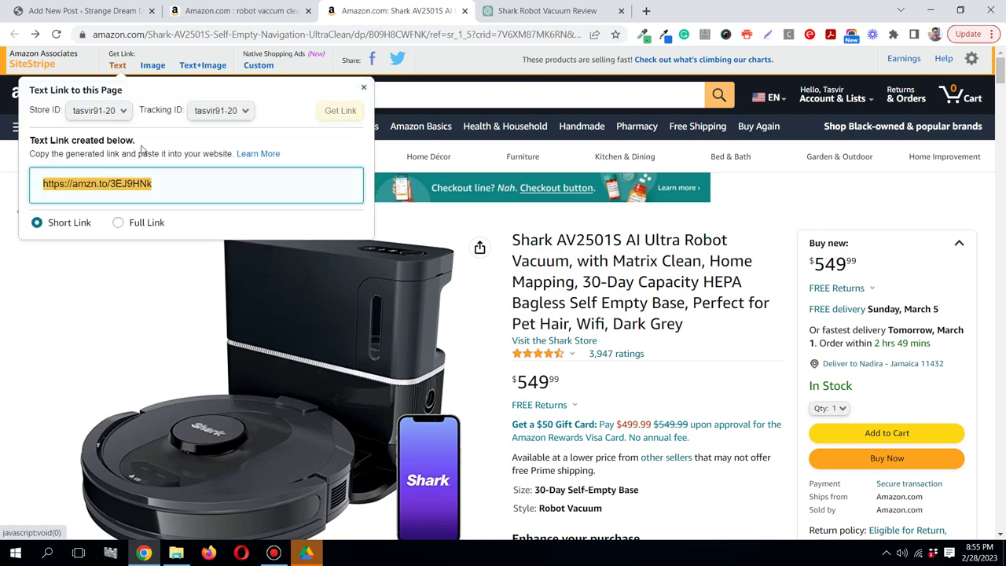
right_click(145, 181)
left_click(160, 192)
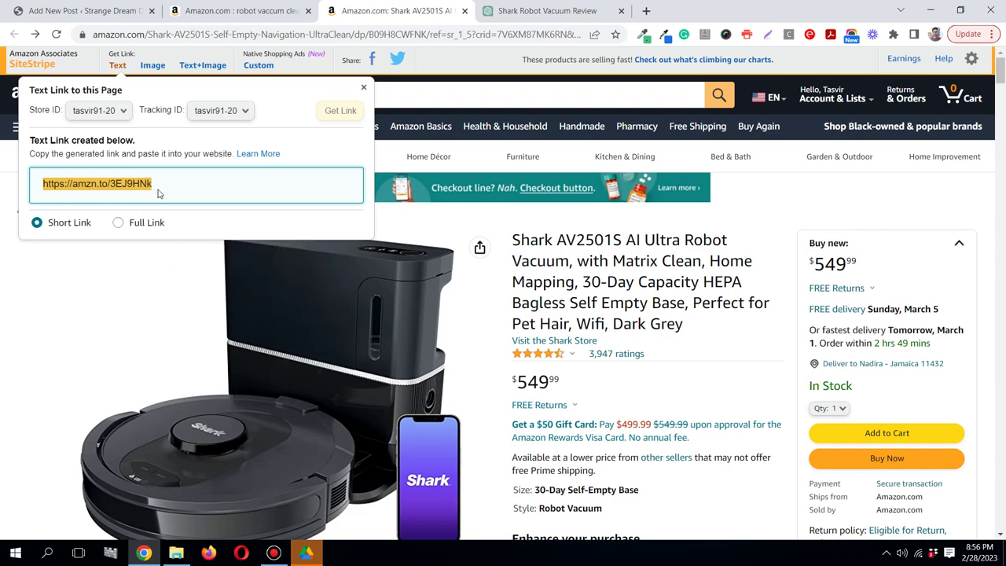
left_click(47, 11)
scroll(323, 291, "down", 3)
scroll(322, 291, "down", 14)
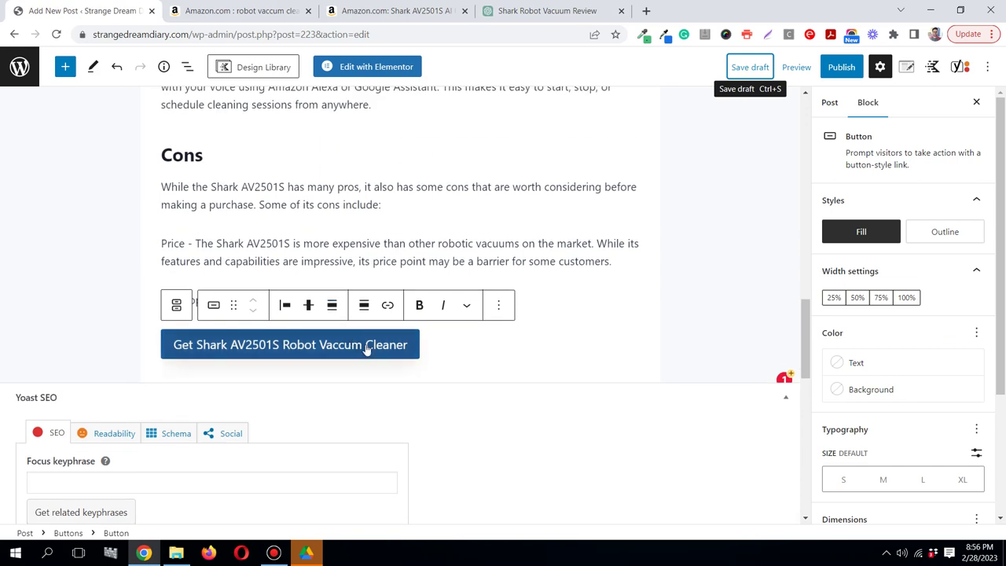
Link the 'Get Shark AV2501S' button to the pasted amzn.to URL, opening in a new tab.
left_click(397, 349)
left_click(388, 311)
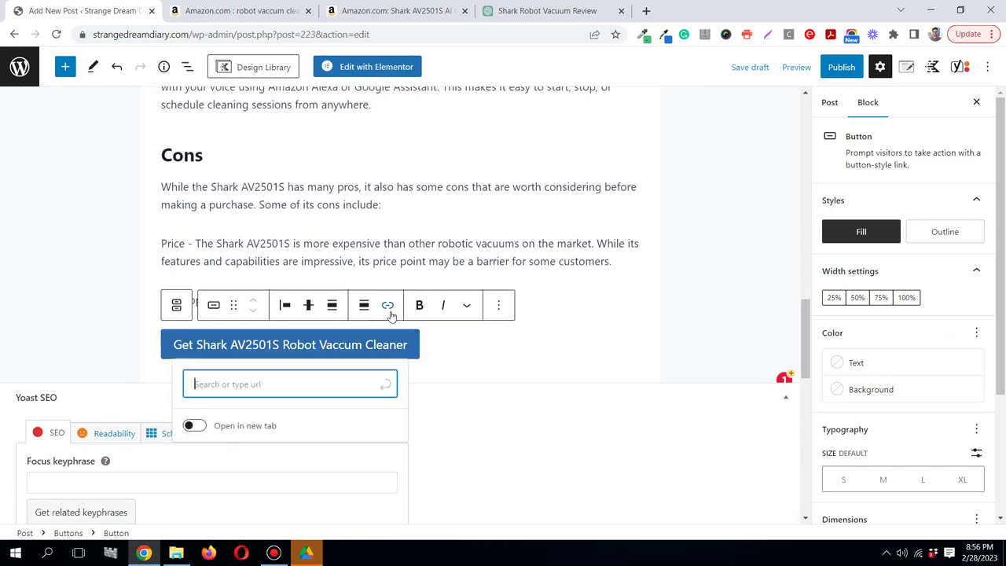
right_click(336, 383)
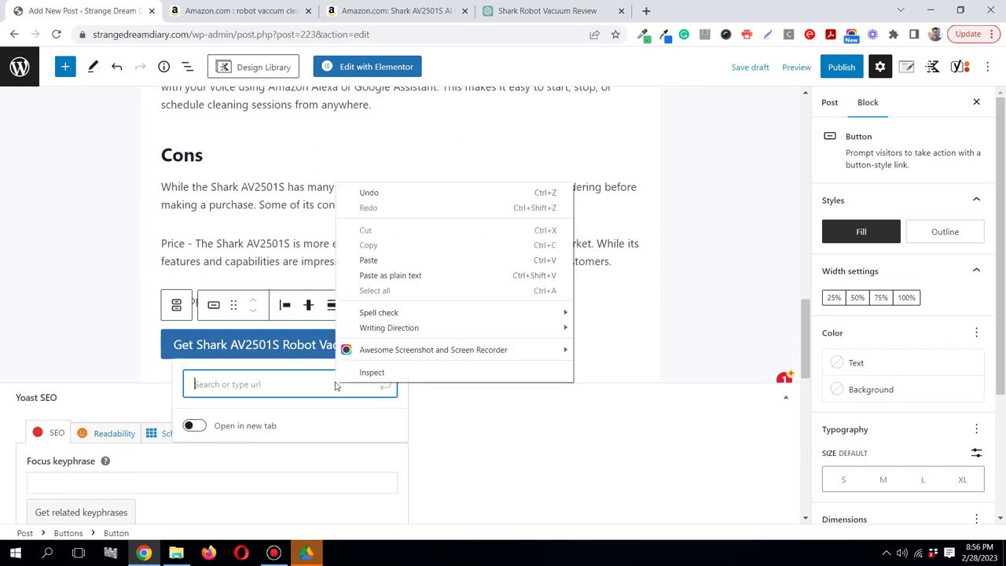
left_click(390, 276)
left_click(189, 460)
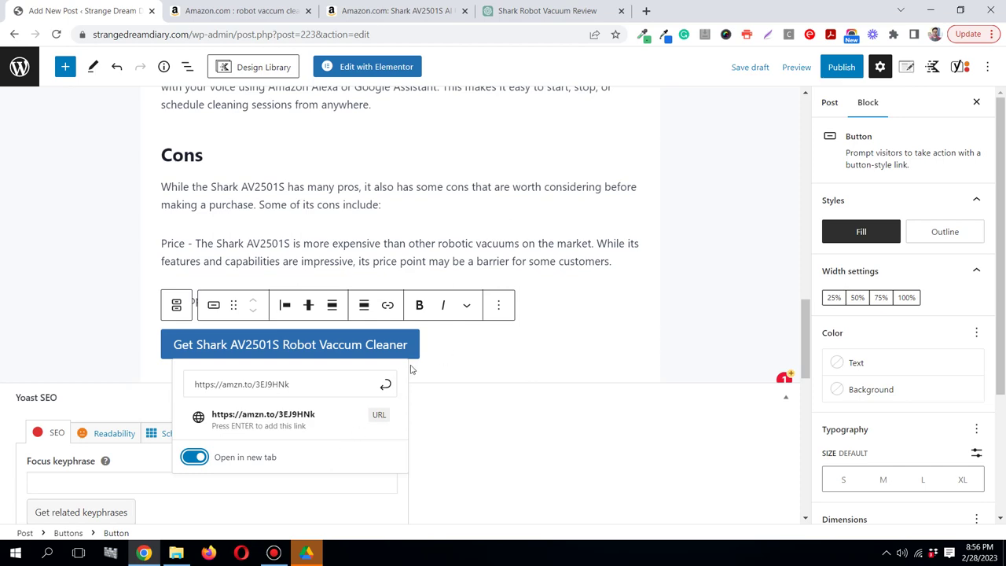
left_click(385, 384)
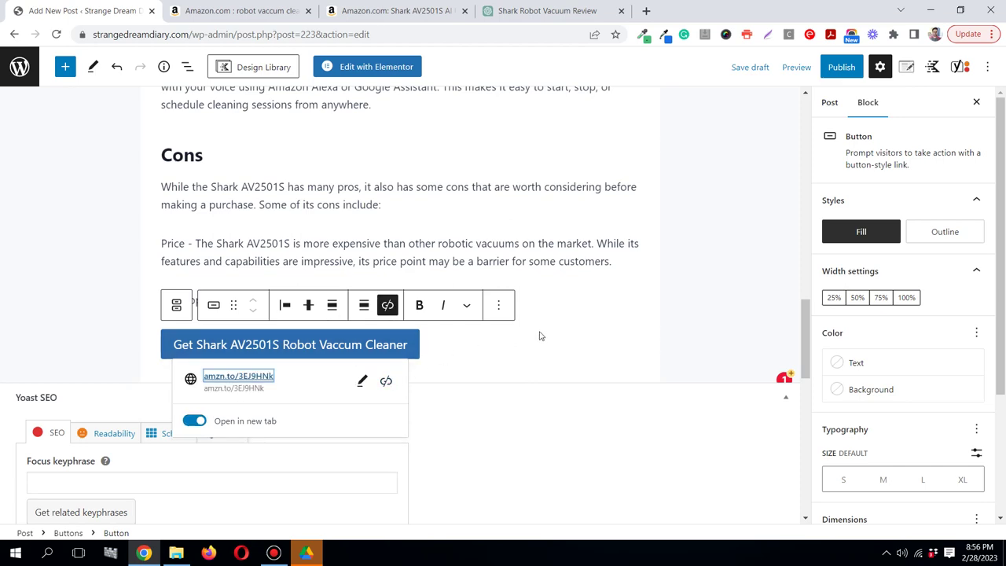
left_click(621, 317)
scroll(621, 282, "up", 1)
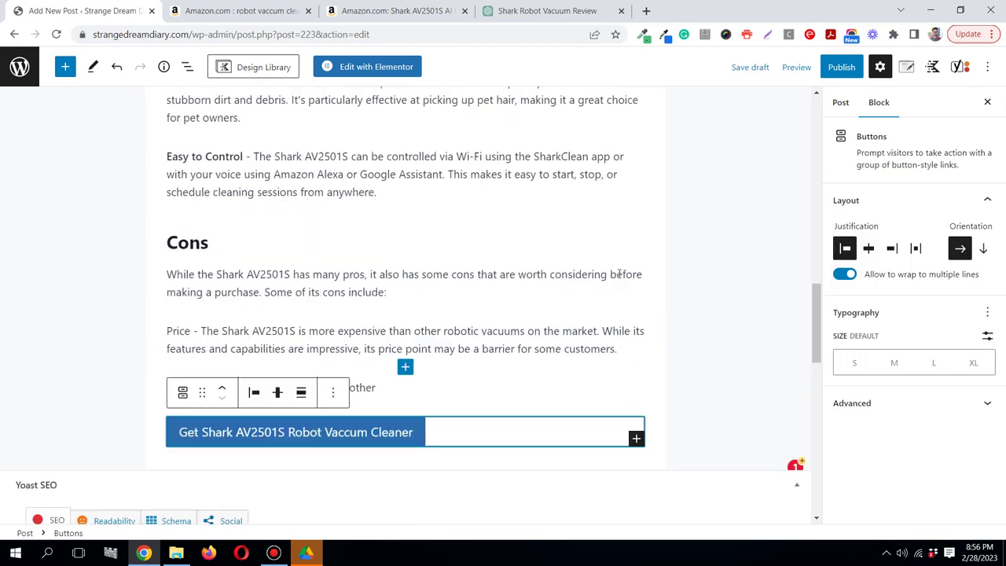
scroll(619, 275, "up", 15)
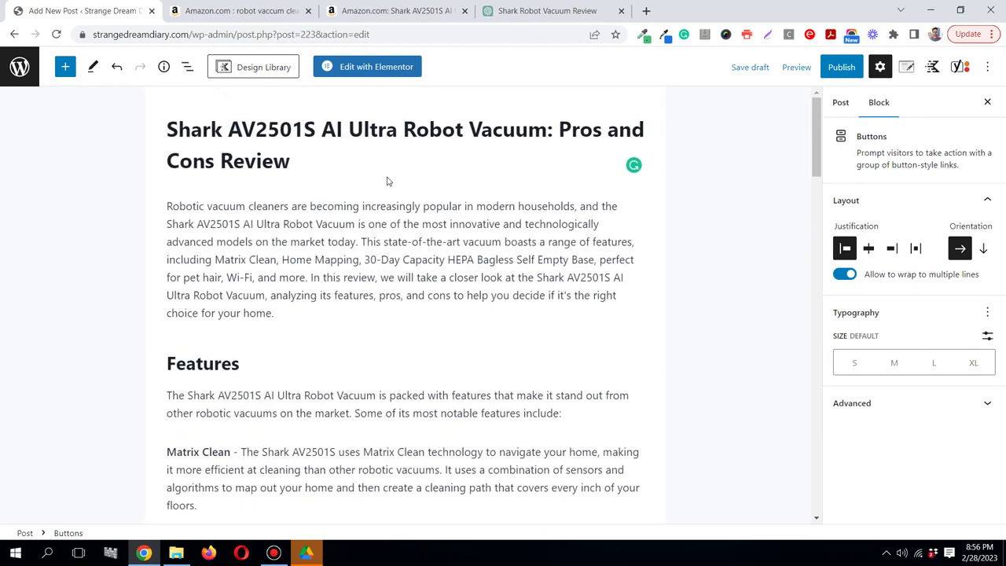
Link 'Shark AV2501S AI Ultra Robot Vacuum' in the intro to the amzn.to URL, new tab, nofollow.
left_click(166, 226)
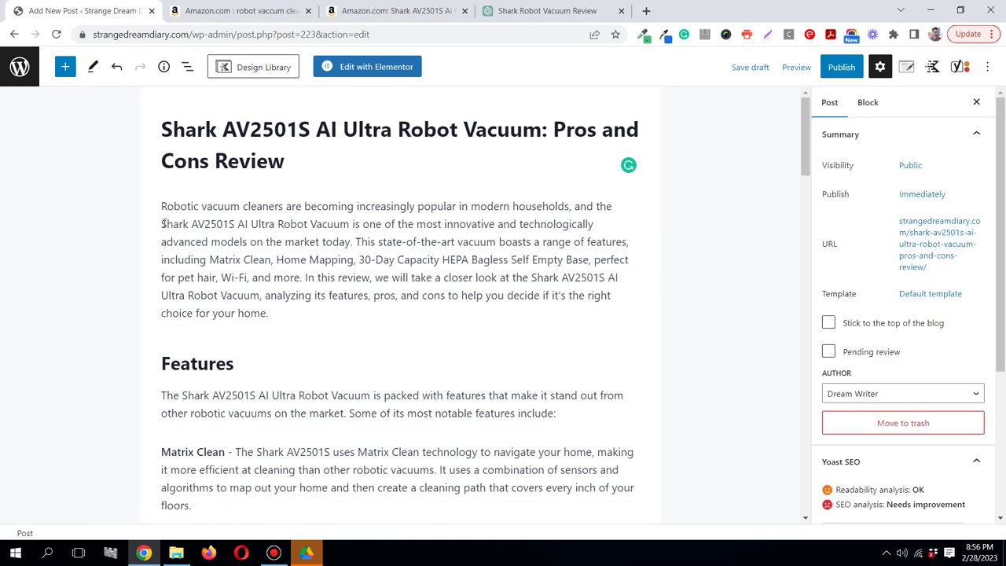
left_click(163, 225)
left_click_drag(166, 224, 356, 224)
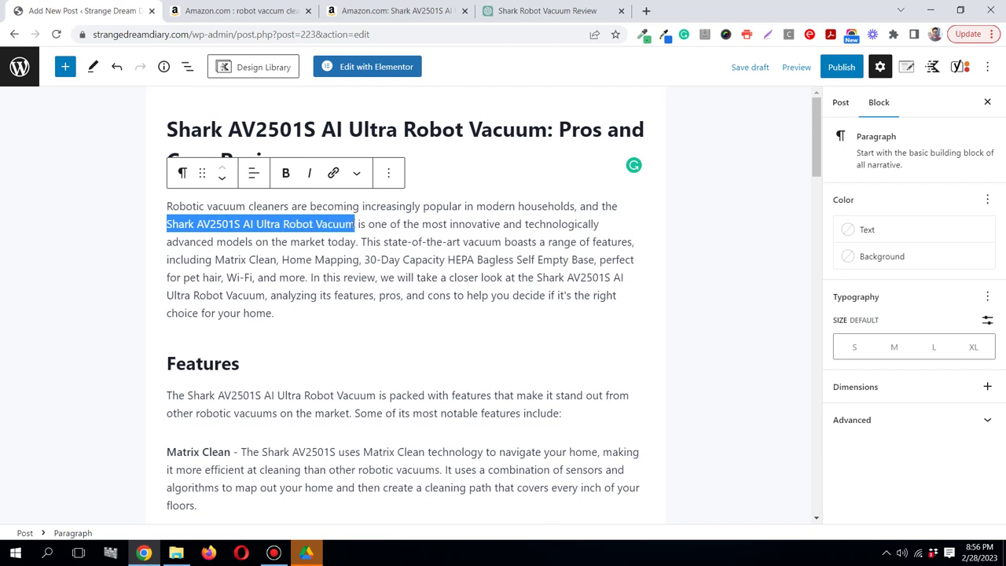
left_click(333, 173)
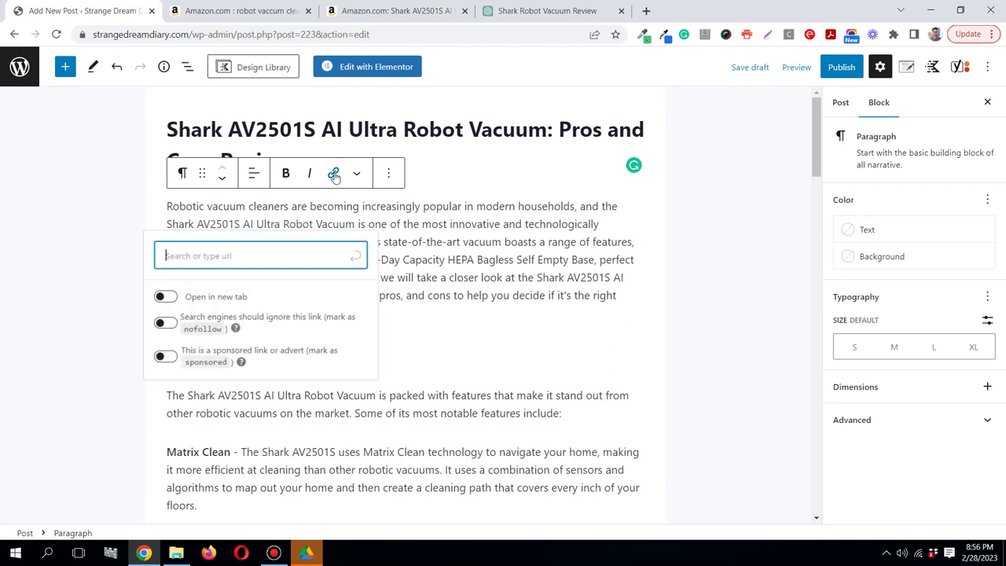
right_click(258, 257)
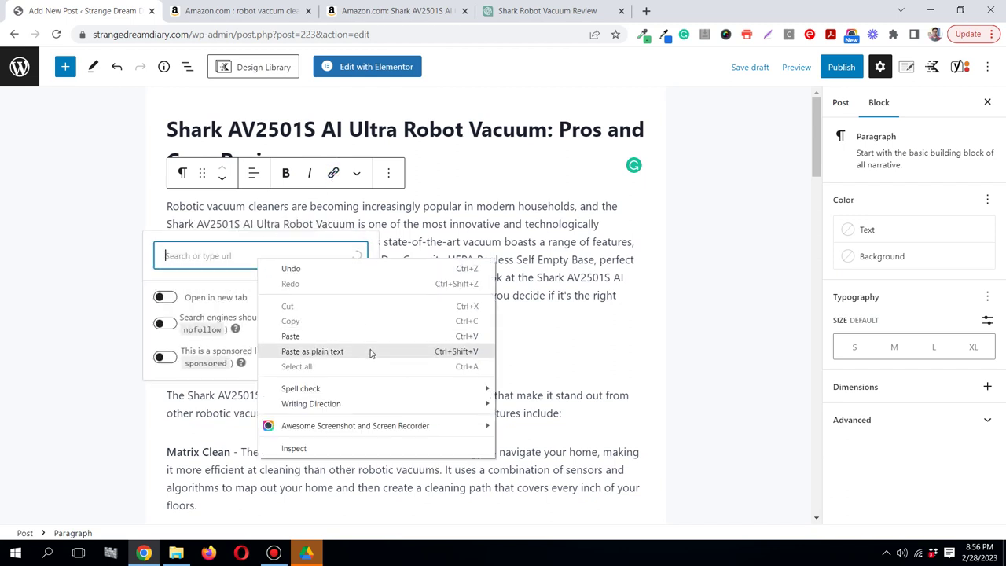
left_click(298, 349)
left_click(169, 330)
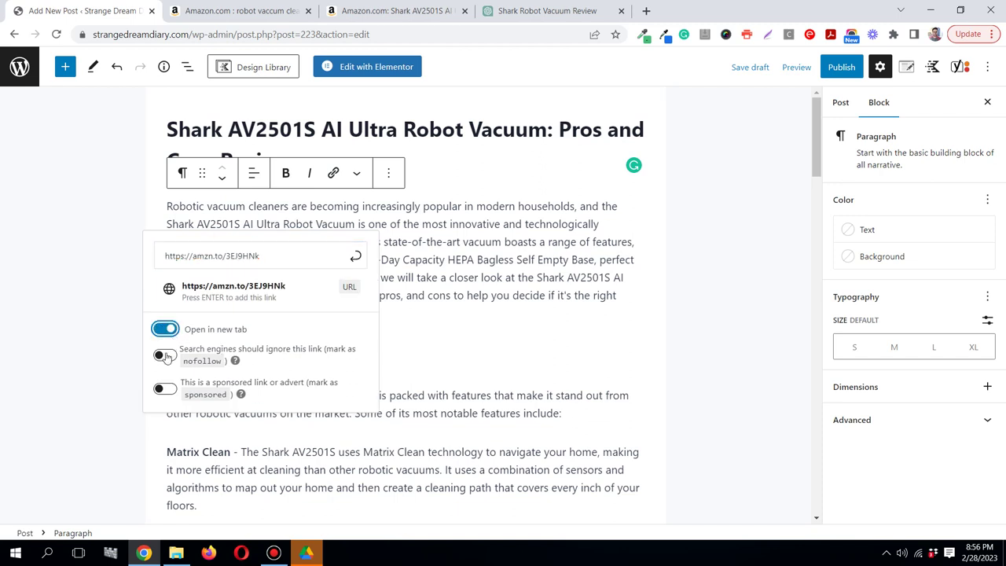
left_click(166, 355)
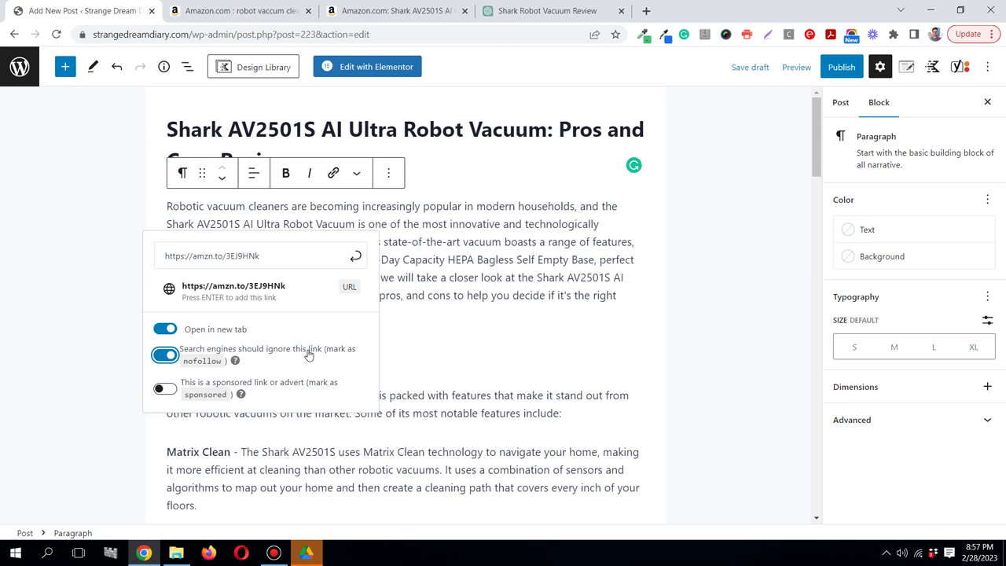
left_click(355, 255)
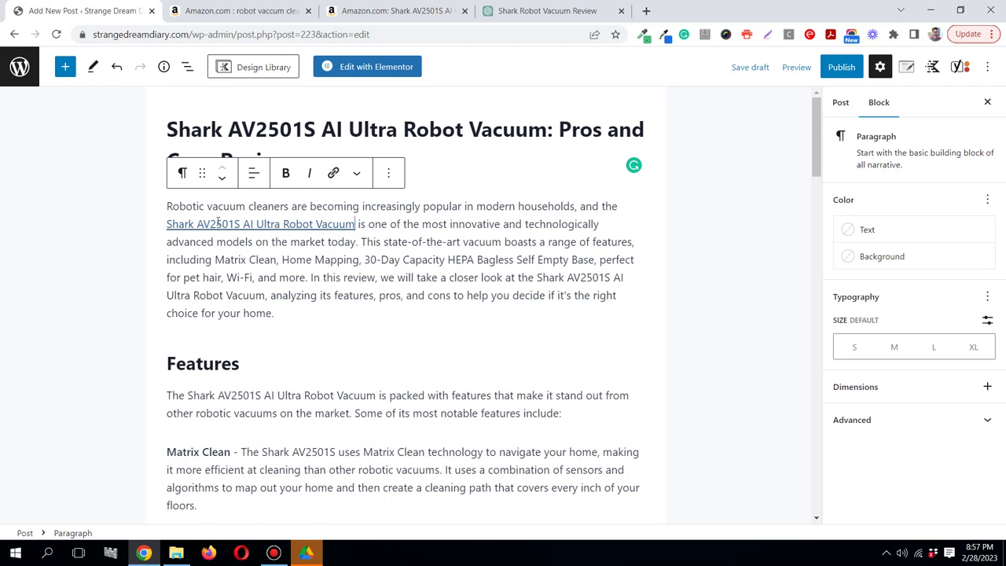
Link the product name in the Features intro to the amzn.to URL, new tab, nofollow.
scroll(218, 223, "down", 2)
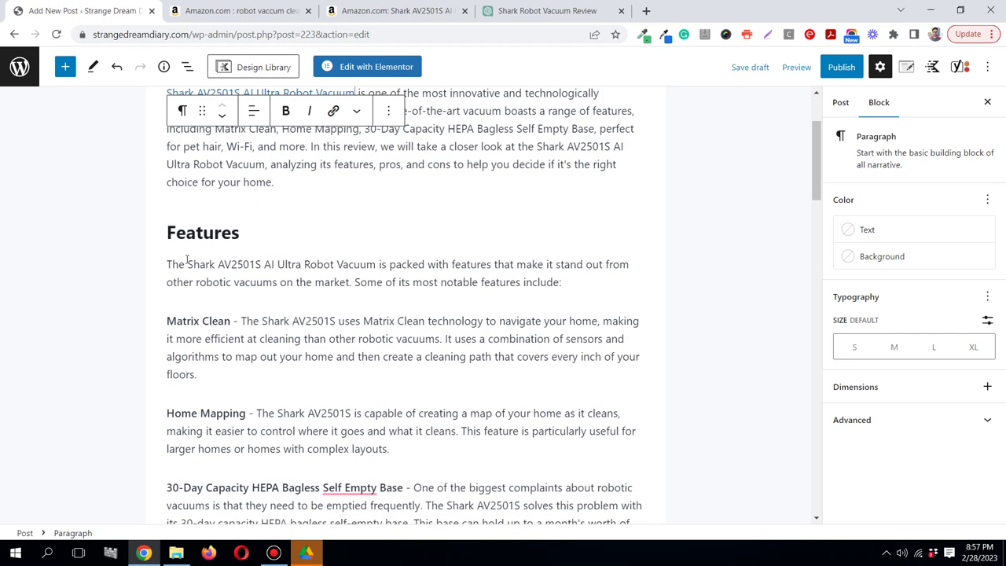
left_click_drag(188, 265, 377, 266)
left_click(333, 231)
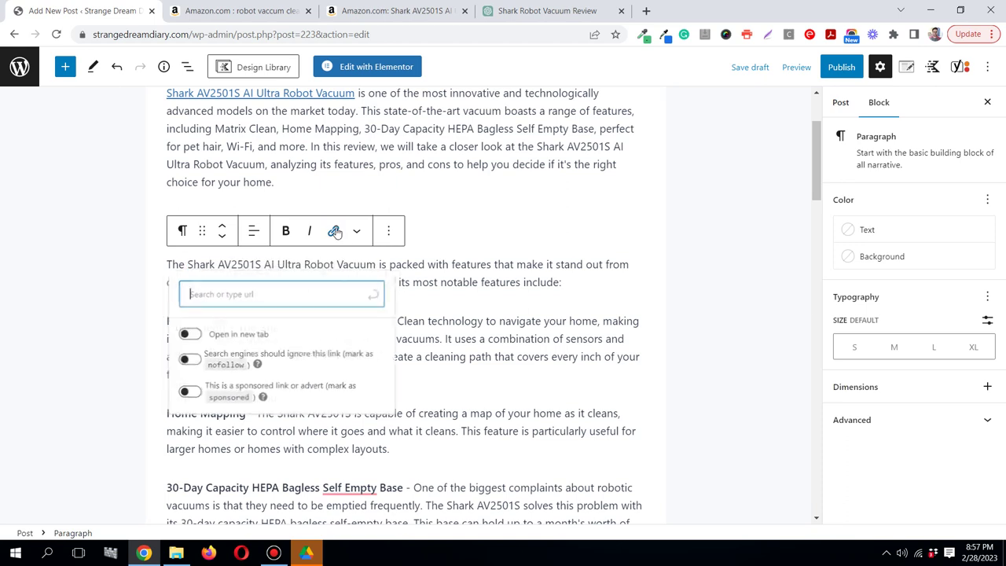
right_click(296, 295)
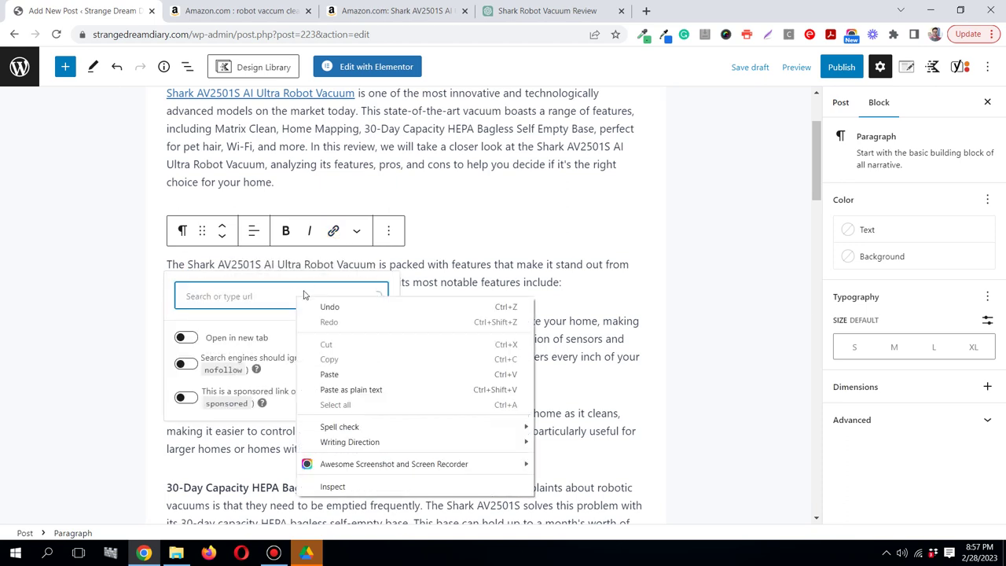
left_click(358, 386)
left_click(185, 369)
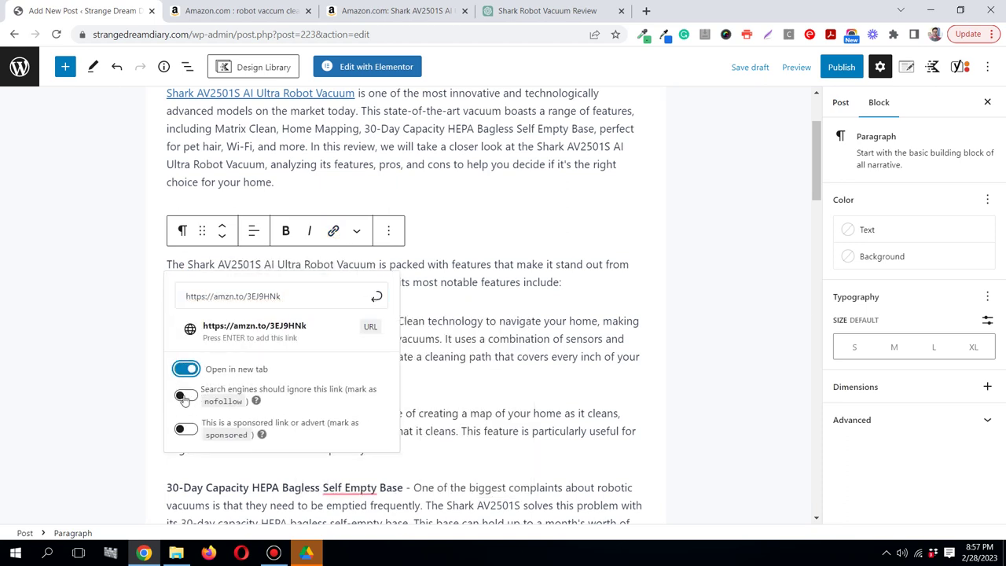
left_click(186, 395)
left_click(376, 297)
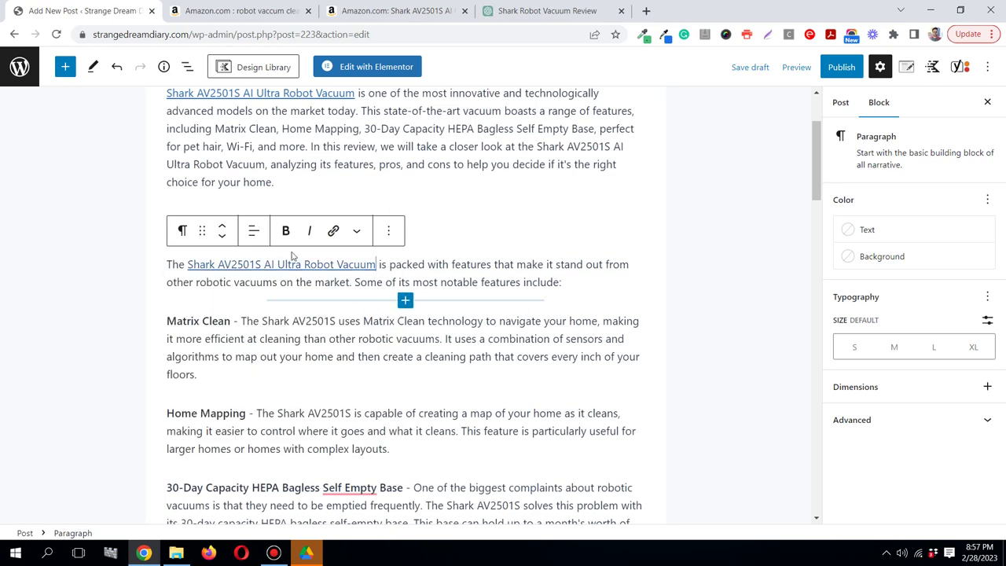
Add the nofollow new-tab amzn.to link to Shark AV2501S in the Home Mapping paragraph.
scroll(327, 272, "down", 2)
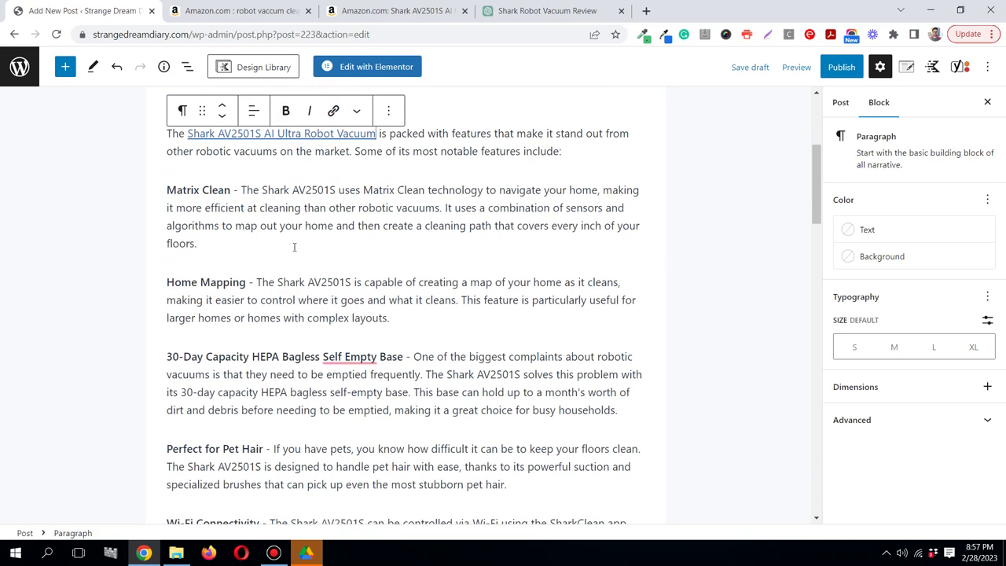
scroll(294, 247, "down", 1)
left_click_drag(278, 217, 351, 217)
left_click(334, 186)
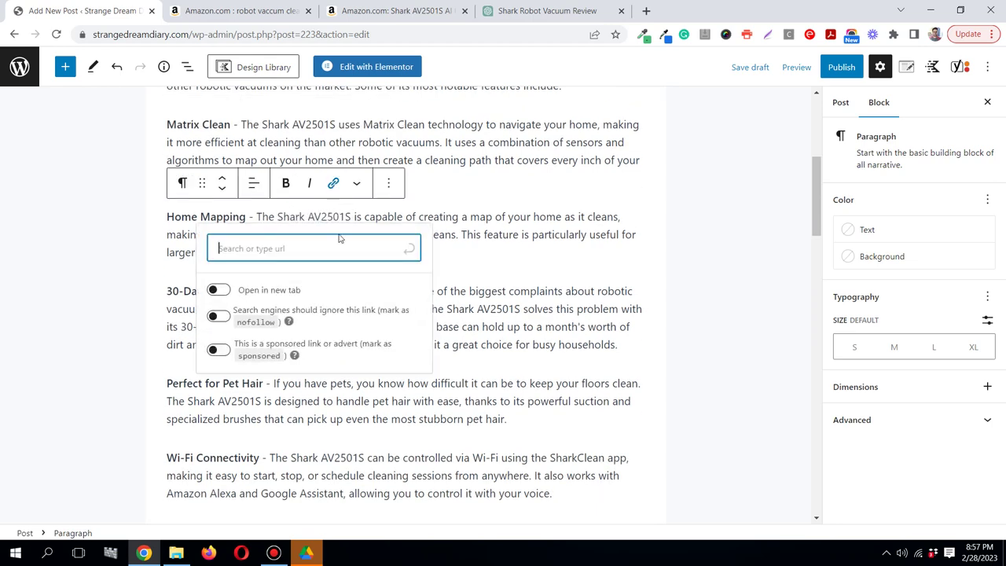
right_click(340, 251)
left_click(402, 346)
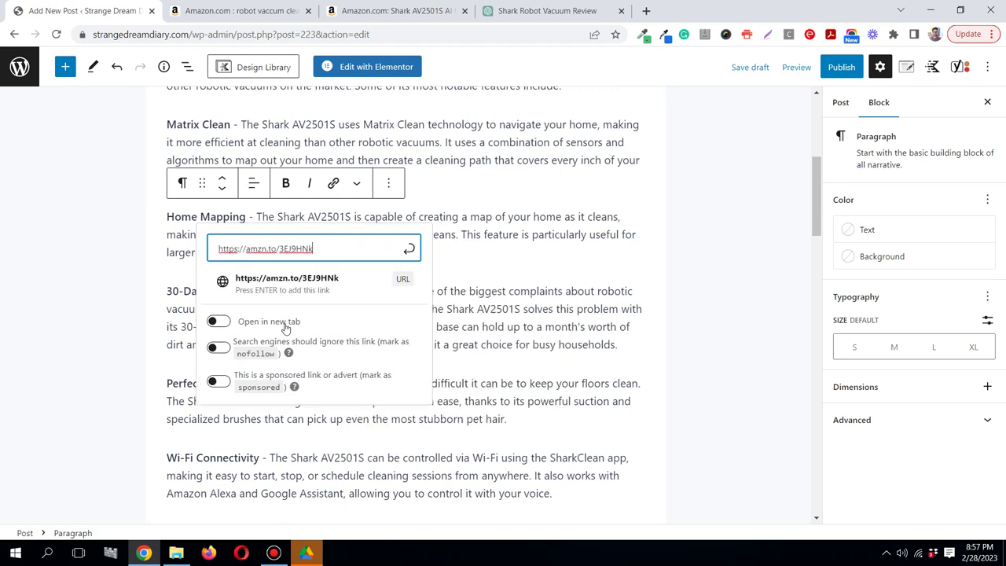
left_click(219, 321)
left_click(228, 347)
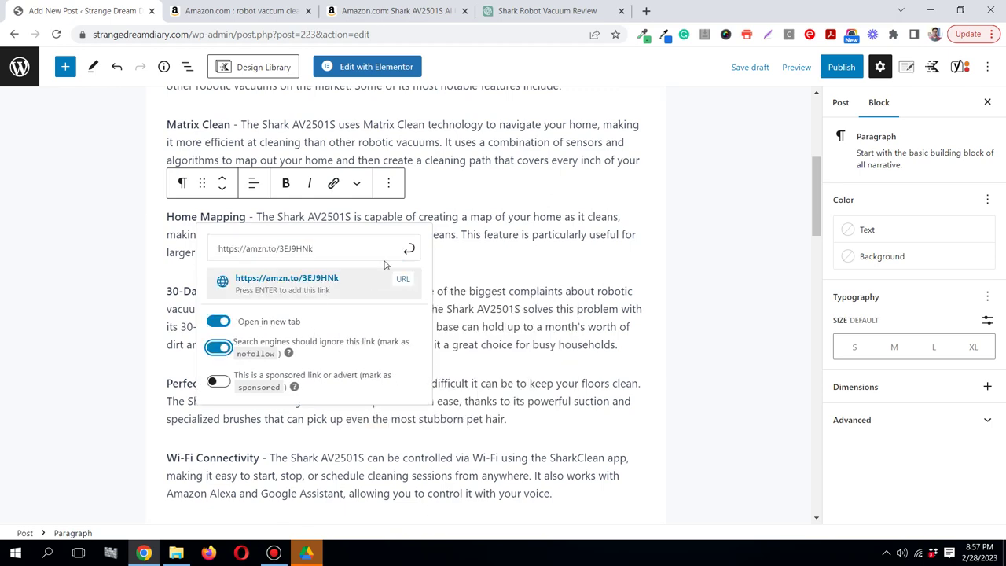
left_click(409, 249)
Add the nofollow new-tab amzn.to link to Shark AV2501S in the self-empty base paragraph.
scroll(409, 252, "down", 1)
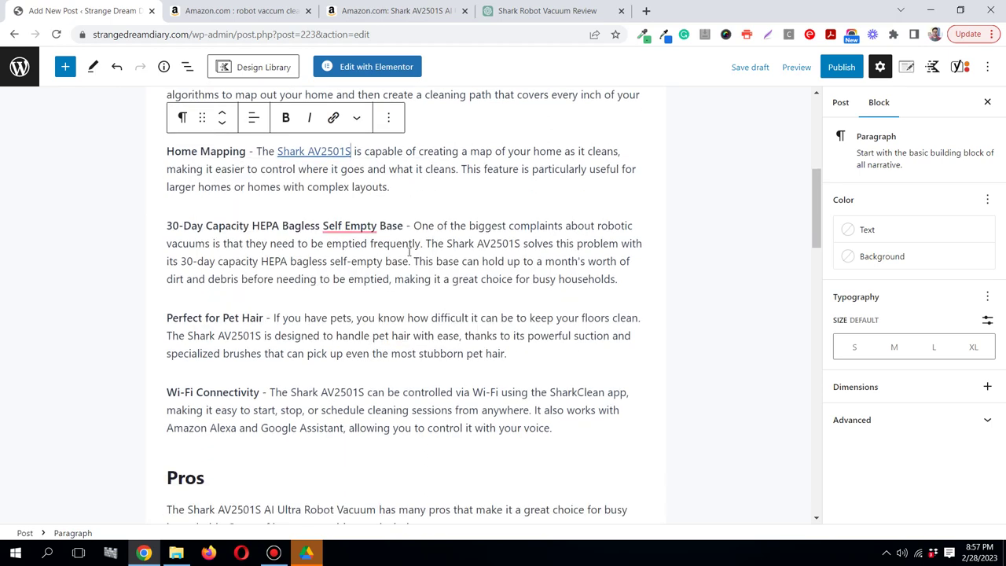
scroll(409, 251, "down", 1)
scroll(408, 251, "up", 2)
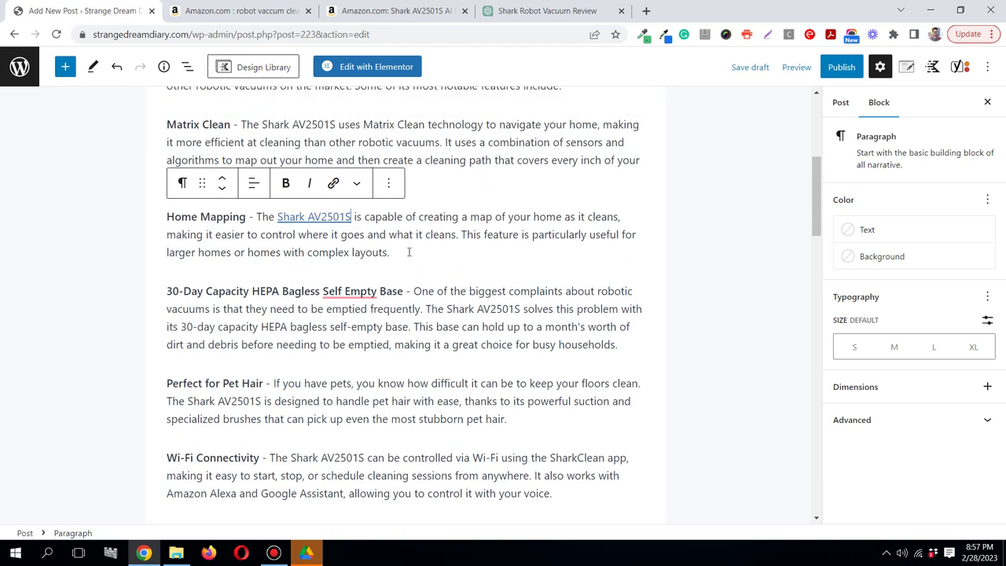
scroll(409, 252, "up", 1)
scroll(411, 272, "down", 1)
scroll(452, 275, "down", 1)
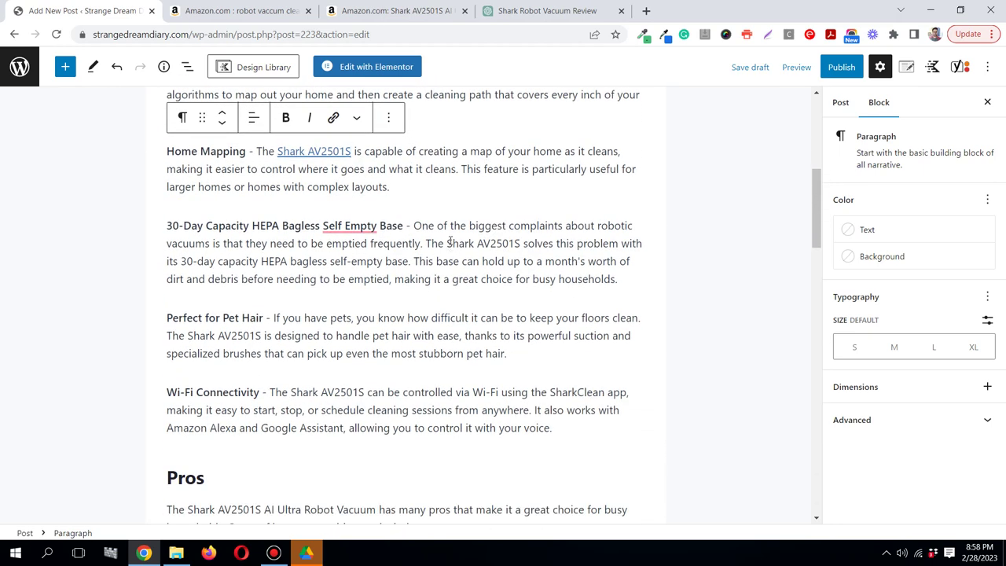
left_click_drag(448, 243, 520, 243)
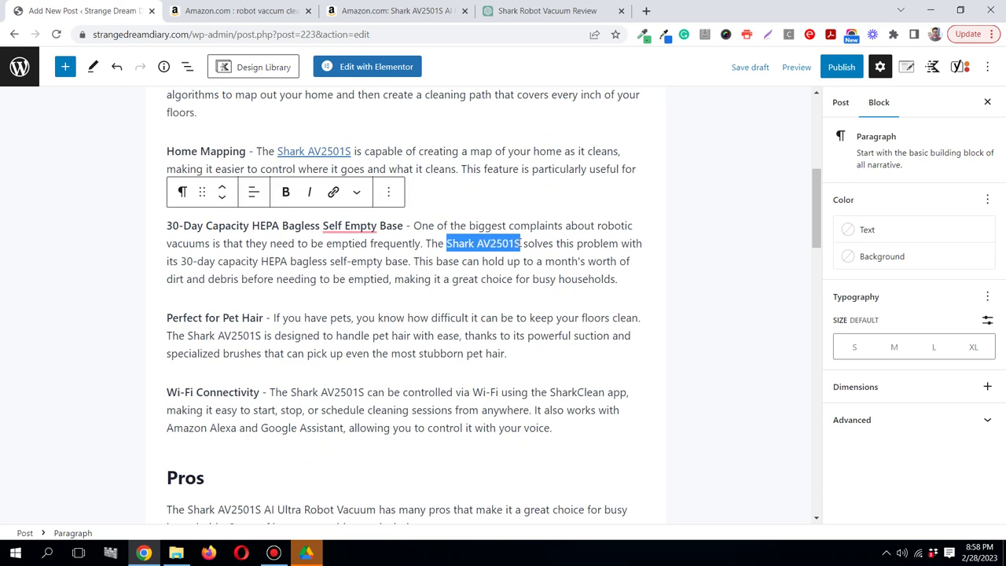
left_click(333, 191)
right_click(433, 275)
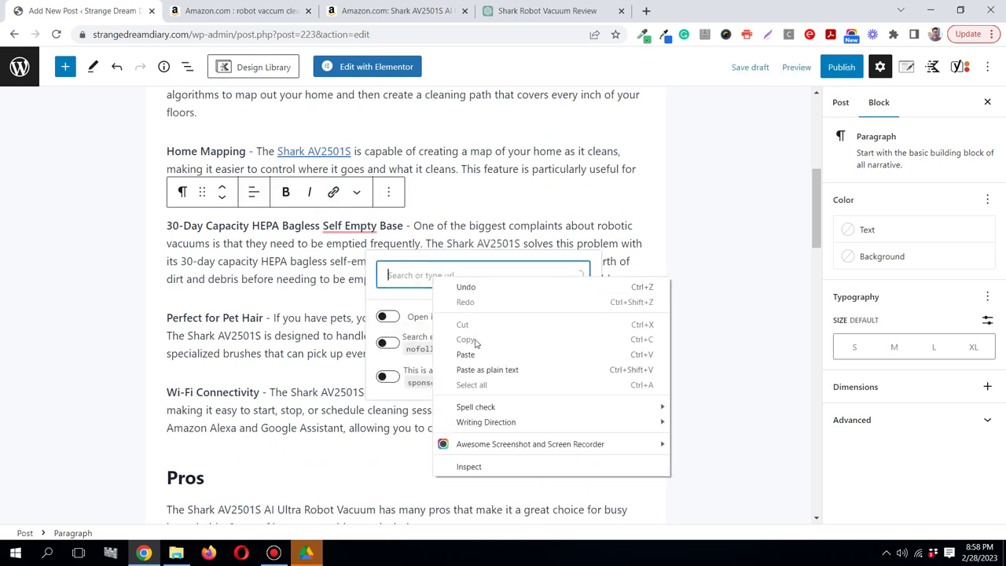
left_click(487, 369)
left_click(388, 348)
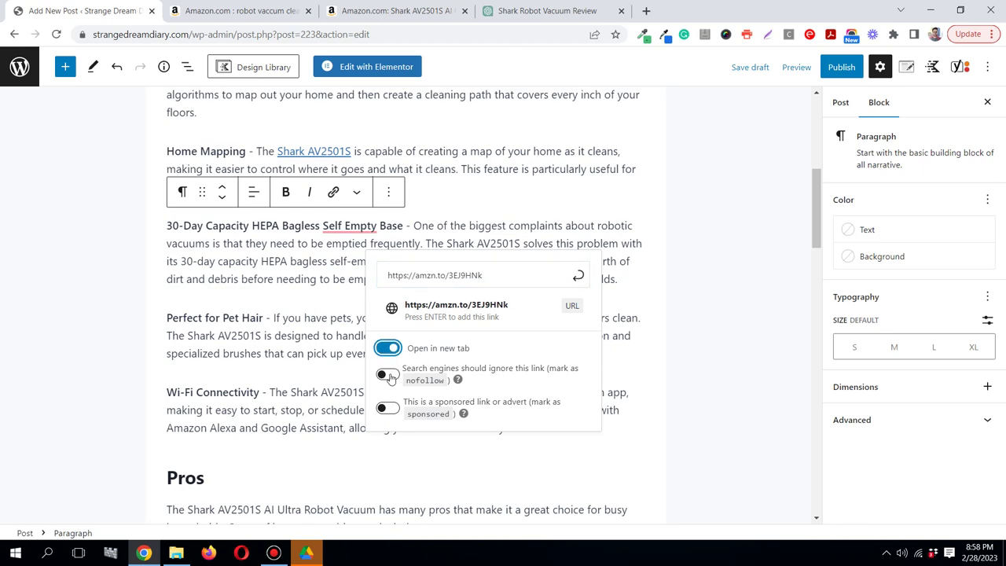
left_click(387, 375)
left_click(578, 275)
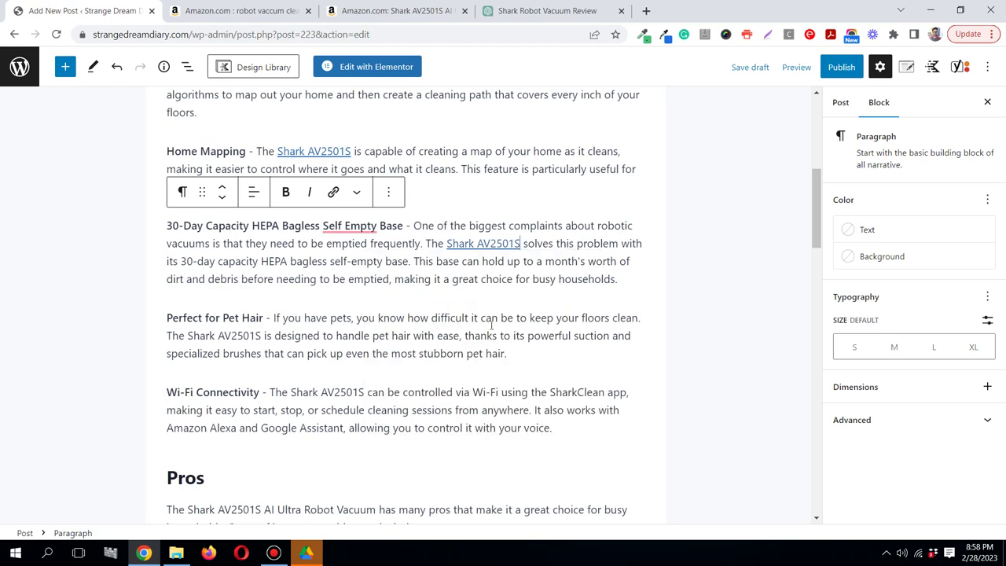
Add the nofollow new-tab amzn.to link to Shark AV2501S in the Powerful Suction paragraph.
scroll(423, 344, "down", 2)
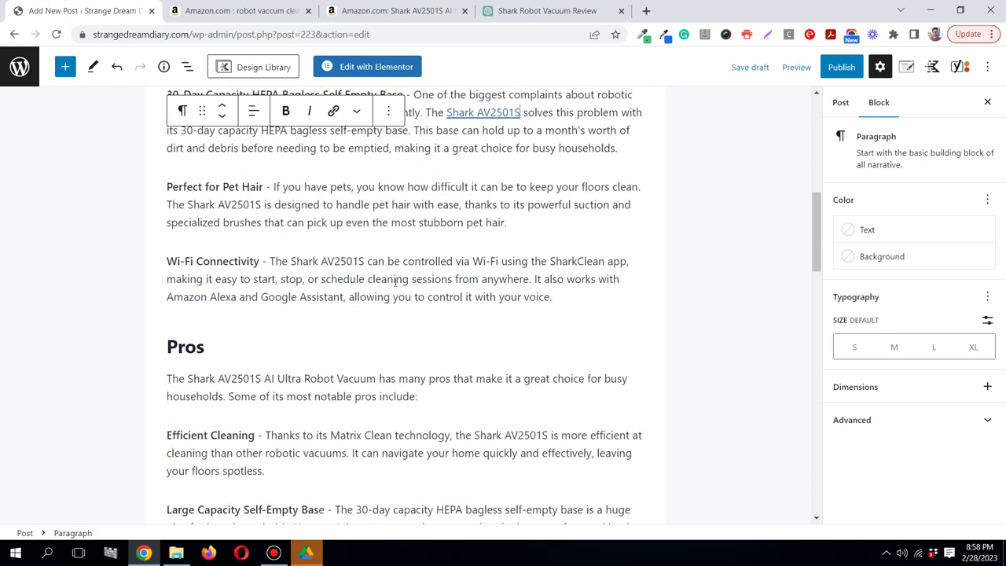
scroll(395, 281, "down", 4)
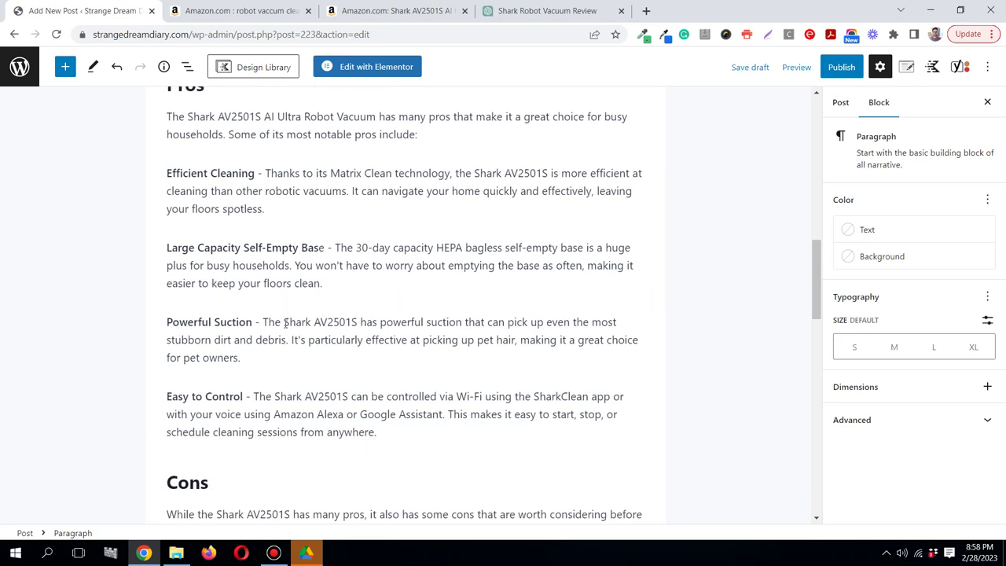
left_click_drag(283, 321, 357, 322)
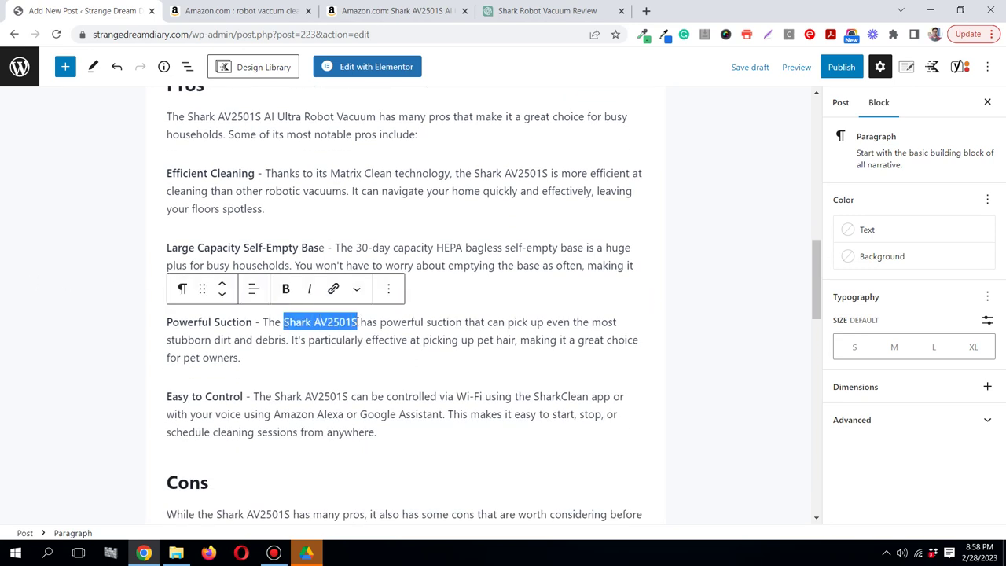
left_click(333, 290)
right_click(364, 352)
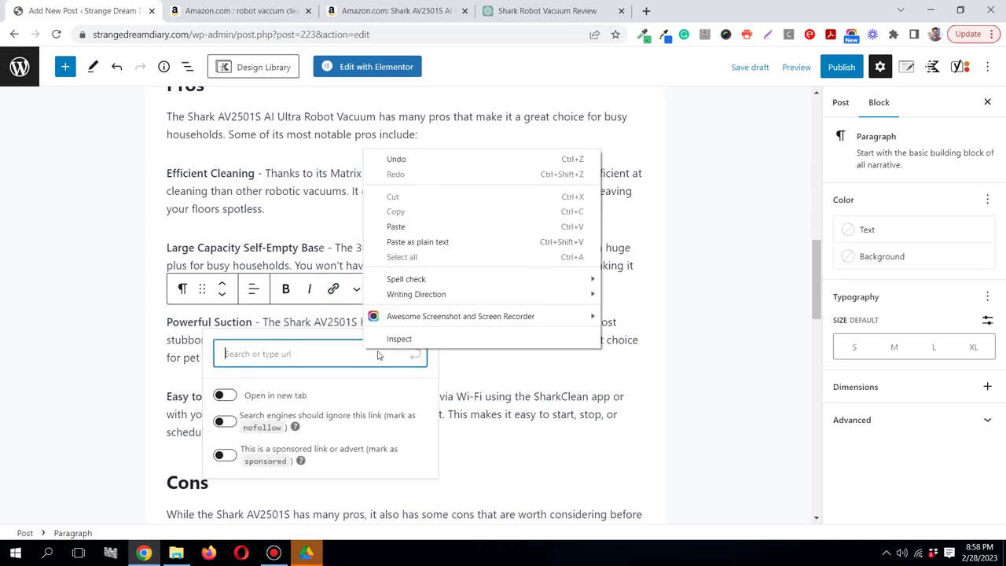
left_click(439, 243)
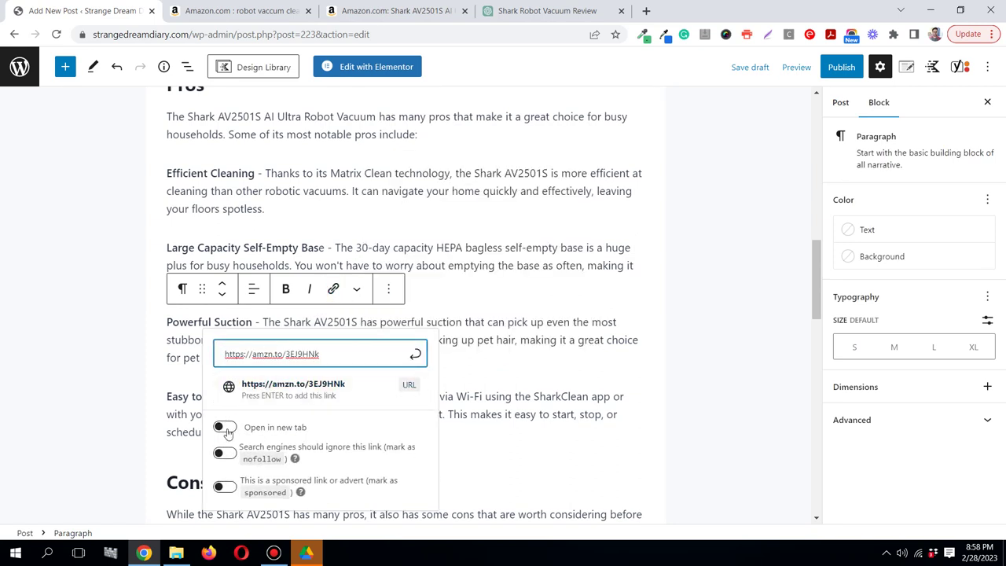
left_click(226, 427)
left_click(222, 452)
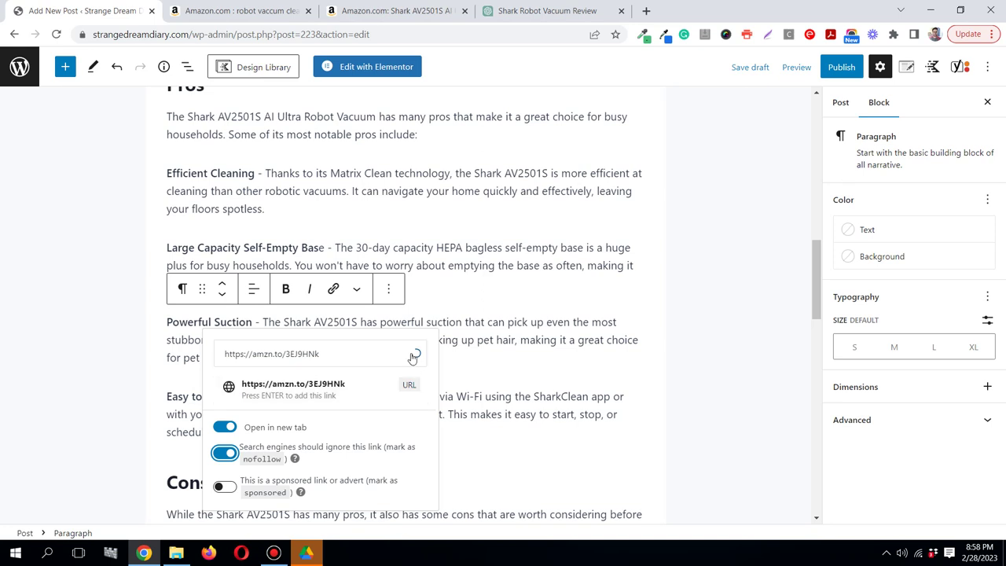
left_click(412, 354)
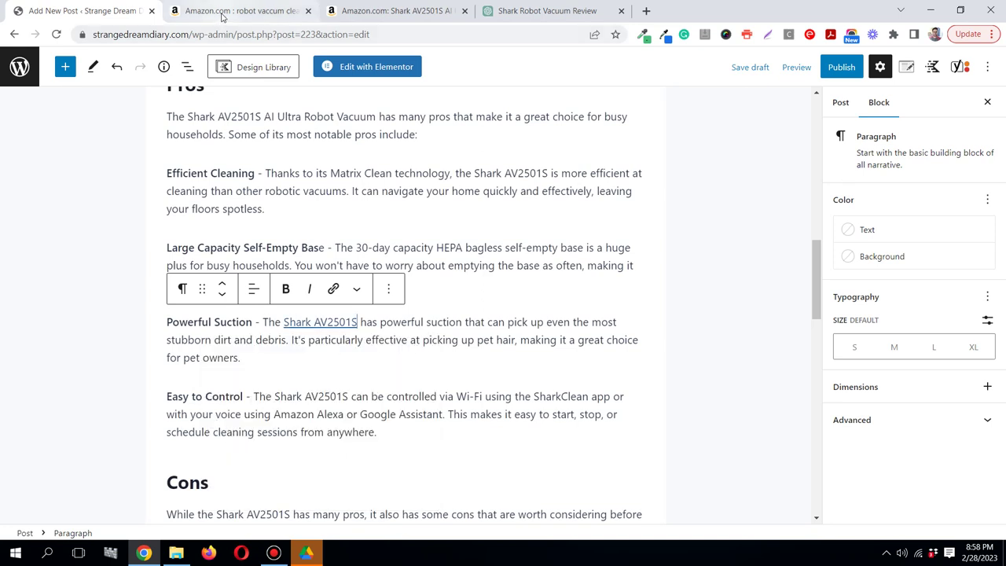
mouse_move(222, 17)
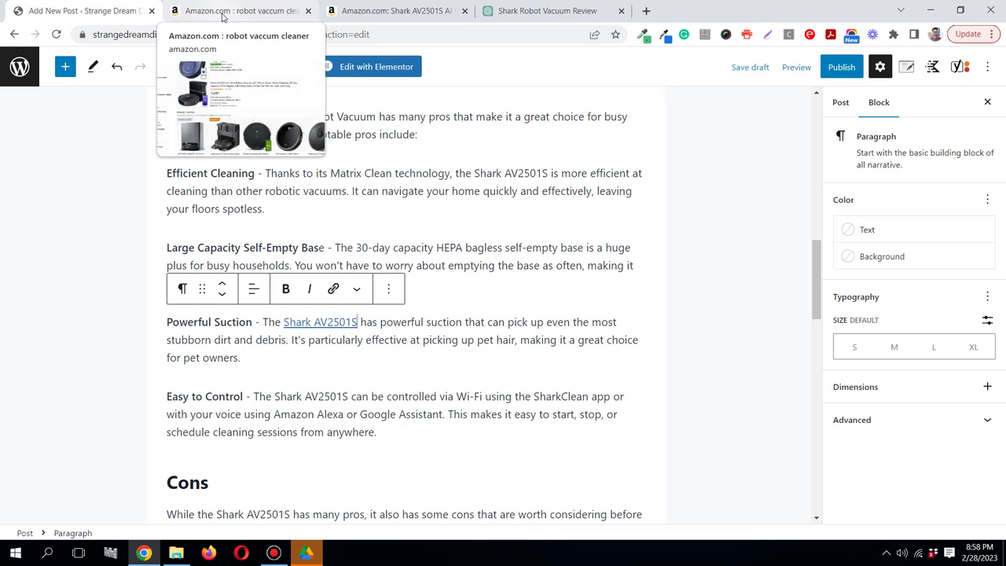
left_click(222, 13)
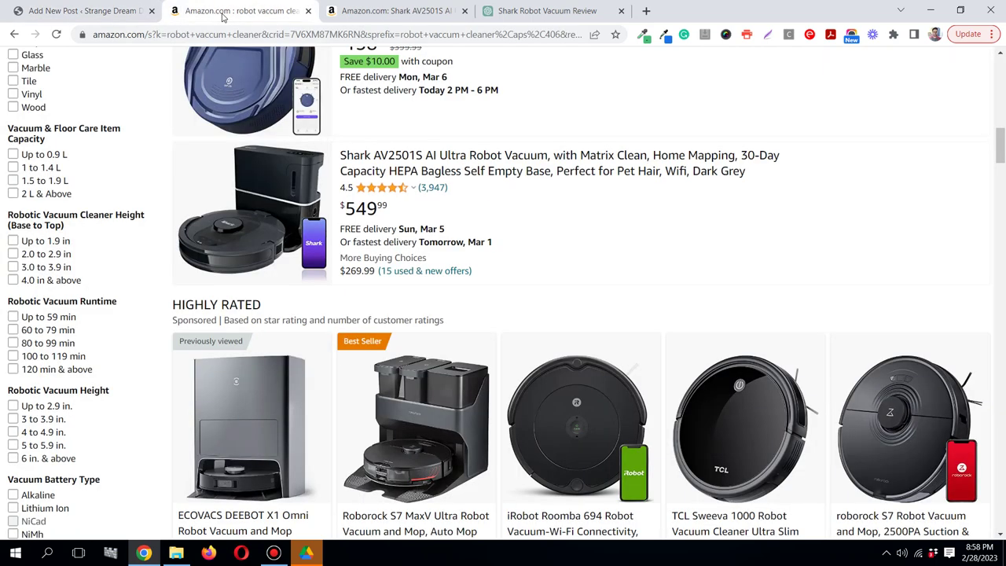
left_click(353, 14)
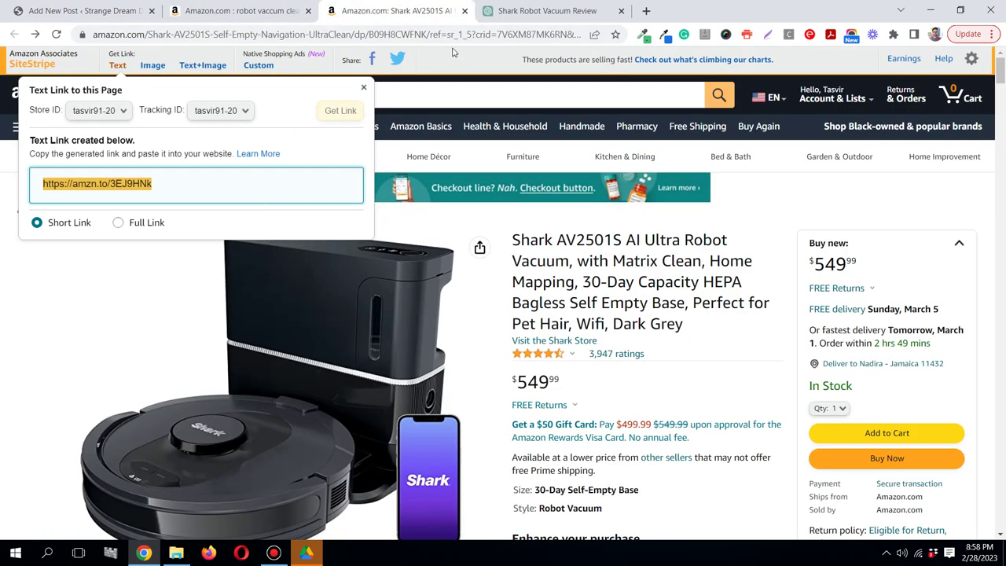
left_click(364, 90)
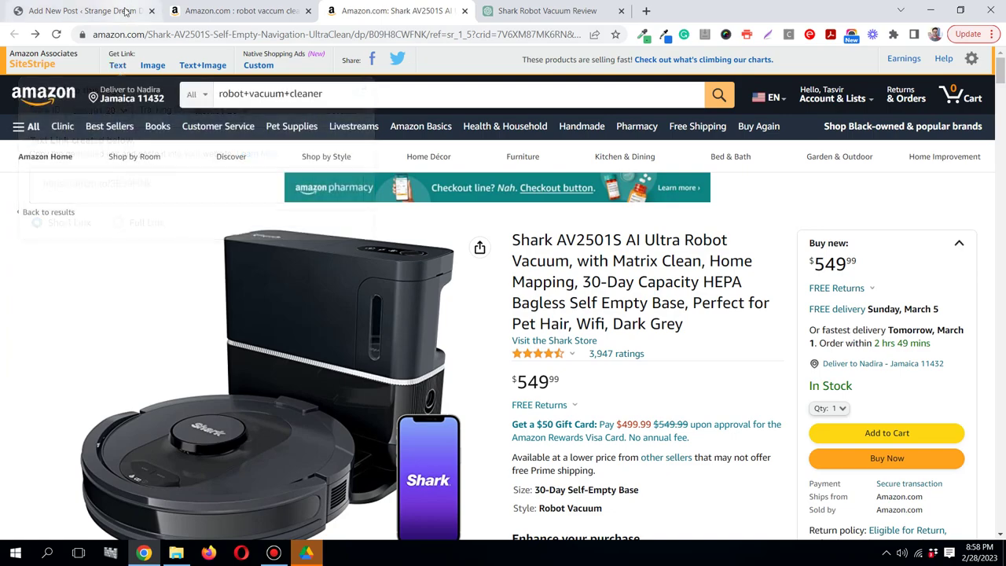
key("ctrl+1")
scroll(662, 286, "down", 4)
scroll(662, 285, "up", 15)
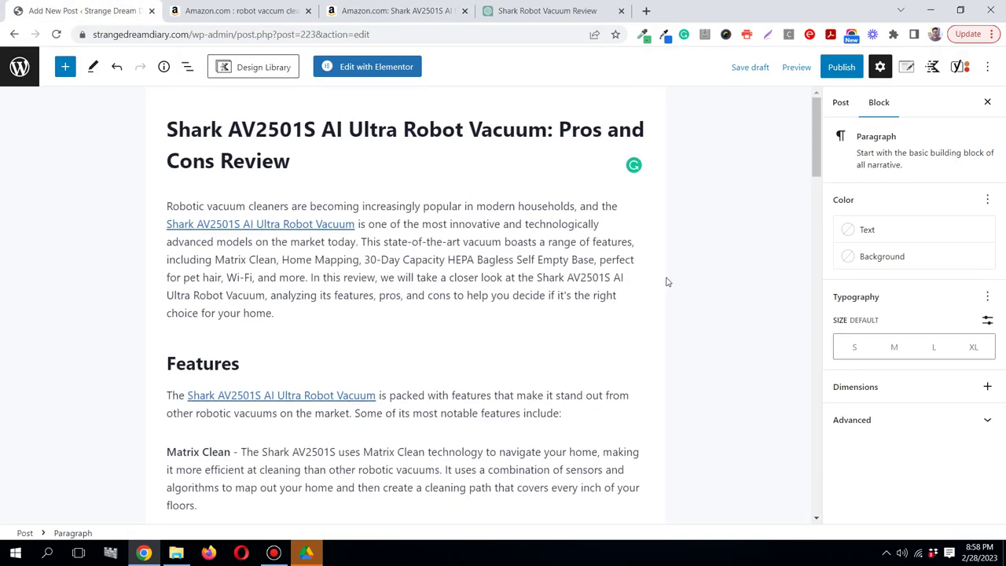
Publish the Shark AV2501S review and open the live post in a new tab.
left_click(838, 76)
left_click(865, 72)
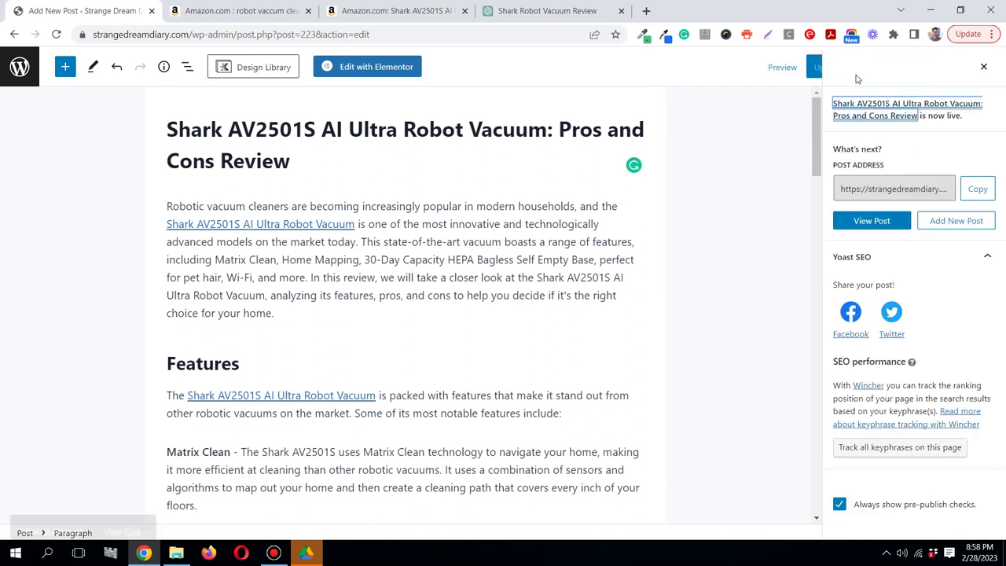
right_click(878, 224)
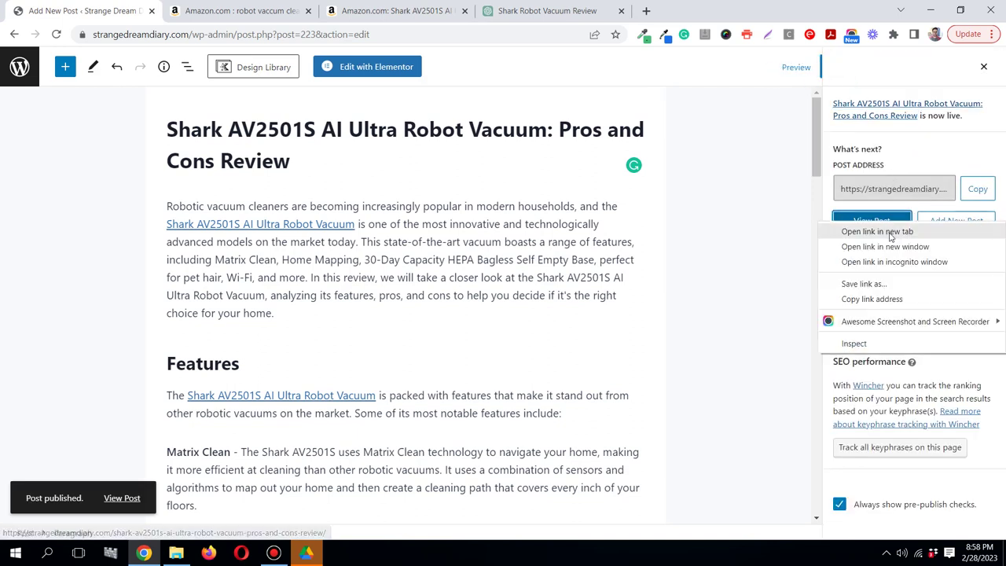
left_click(889, 231)
Look over the live review page, then go back to the post editor.
left_click(245, 16)
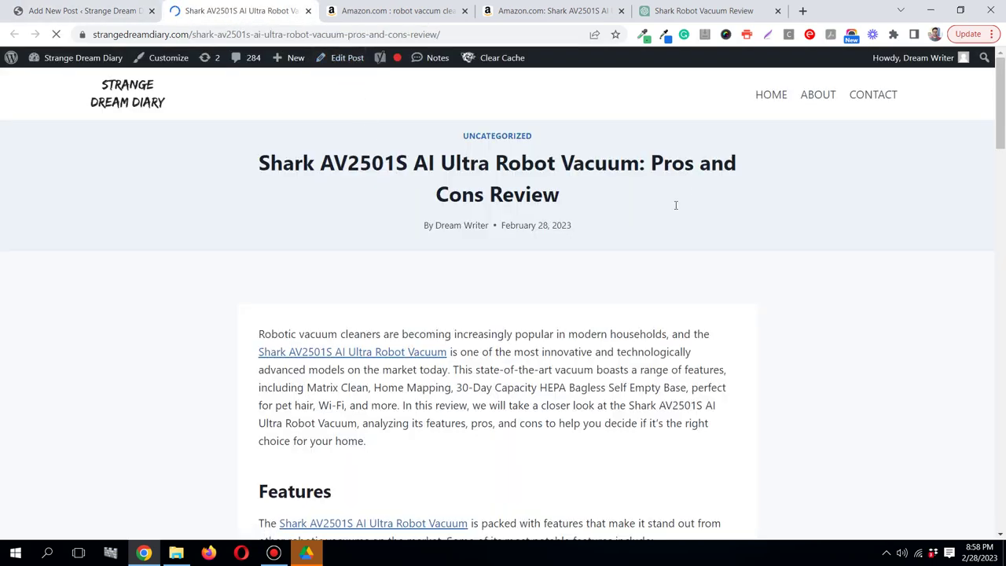
scroll(665, 245, "down", 4)
scroll(665, 245, "up", 4)
scroll(650, 237, "down", 20)
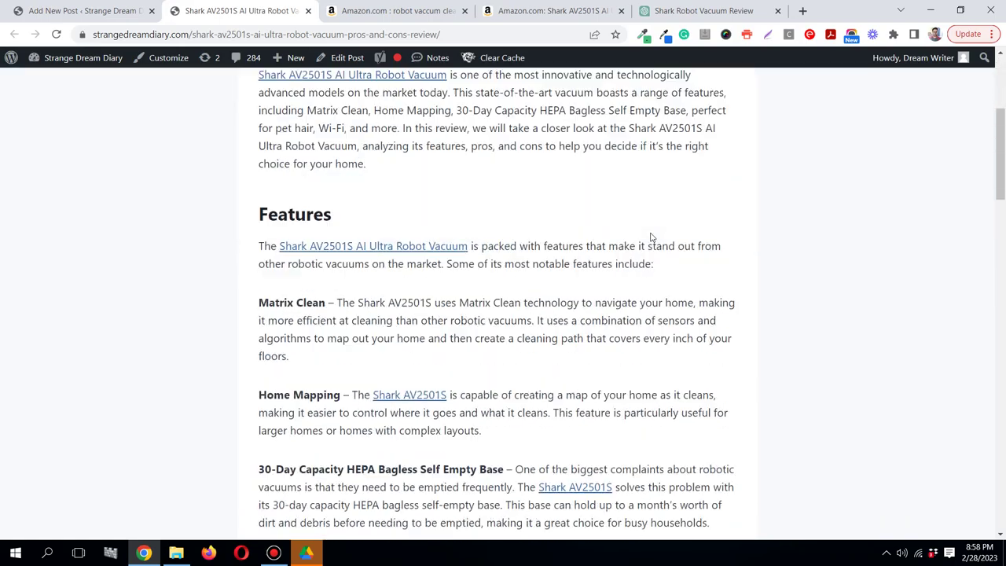
scroll(652, 238, "up", 5)
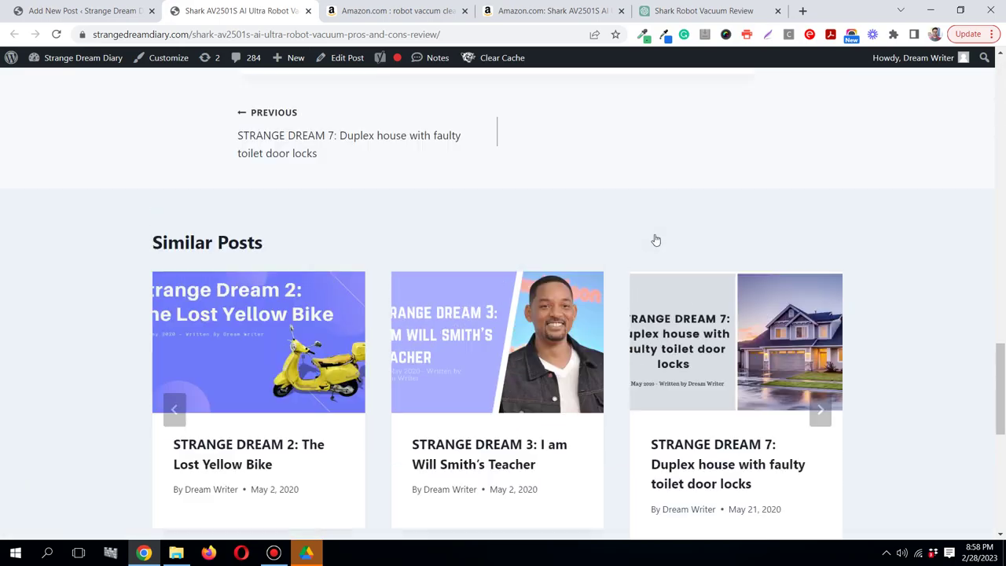
scroll(422, 393, "up", 15)
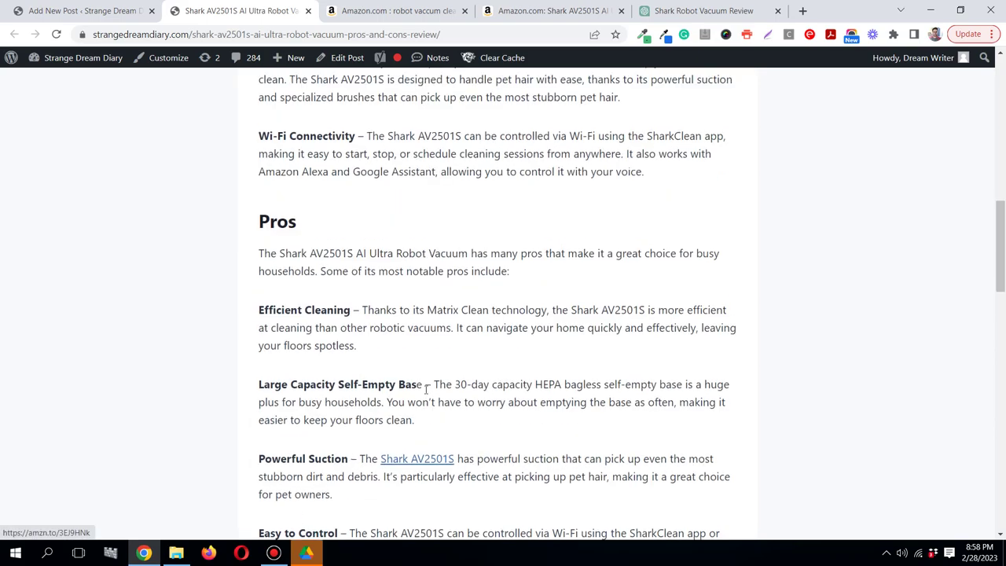
left_click(86, 10)
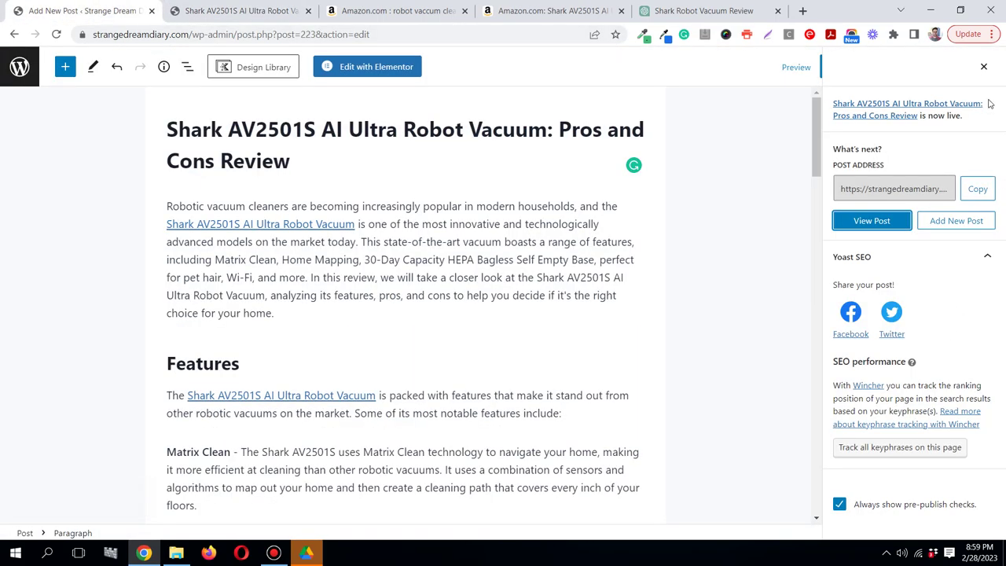
Close the post-published panel and expand the post's Featured image settings.
left_click(983, 68)
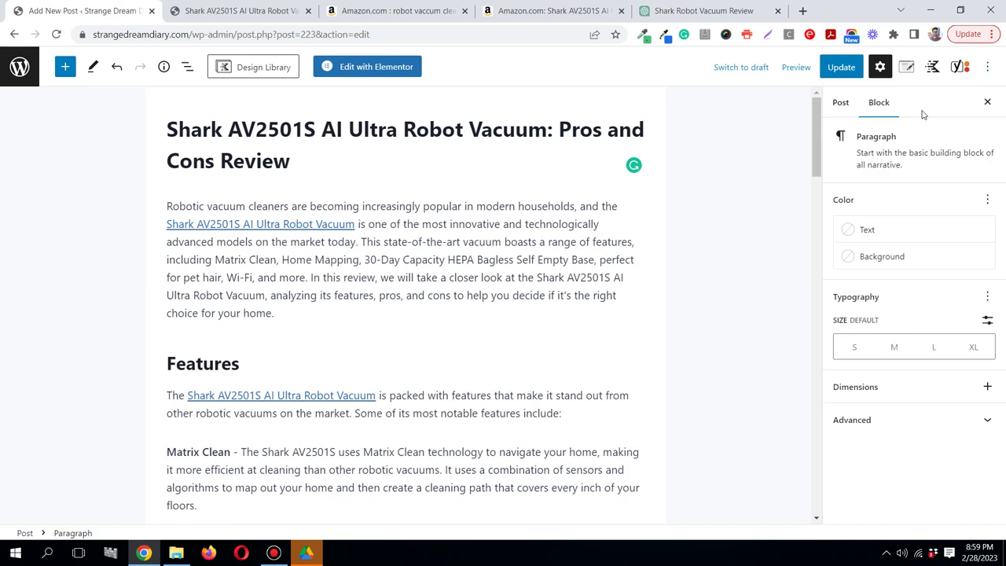
left_click(845, 104)
scroll(889, 298, "down", 3)
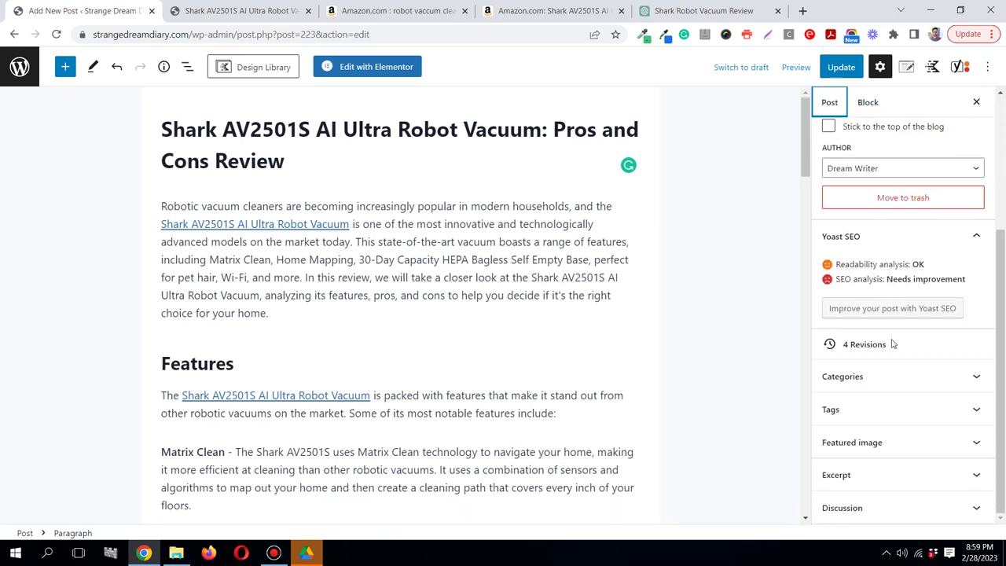
left_click(900, 442)
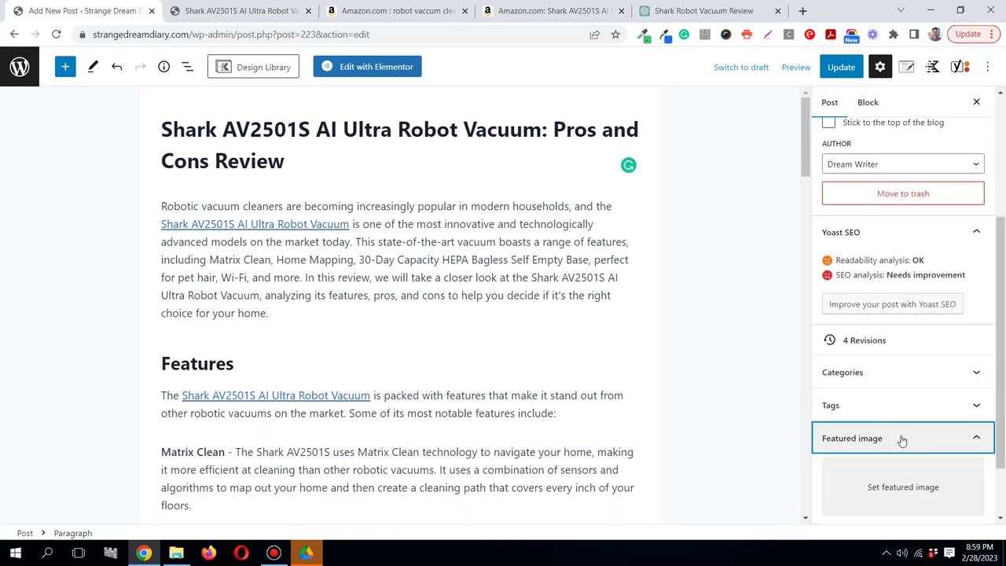
Open the Shark product photo from the Amazon page in its own tab.
left_click(548, 13)
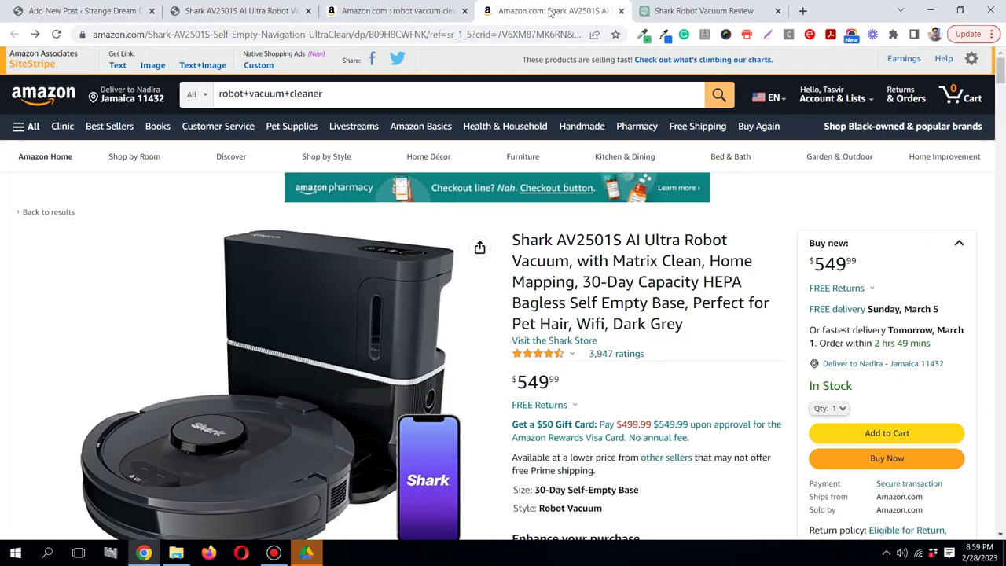
right_click(268, 334)
left_click(330, 344)
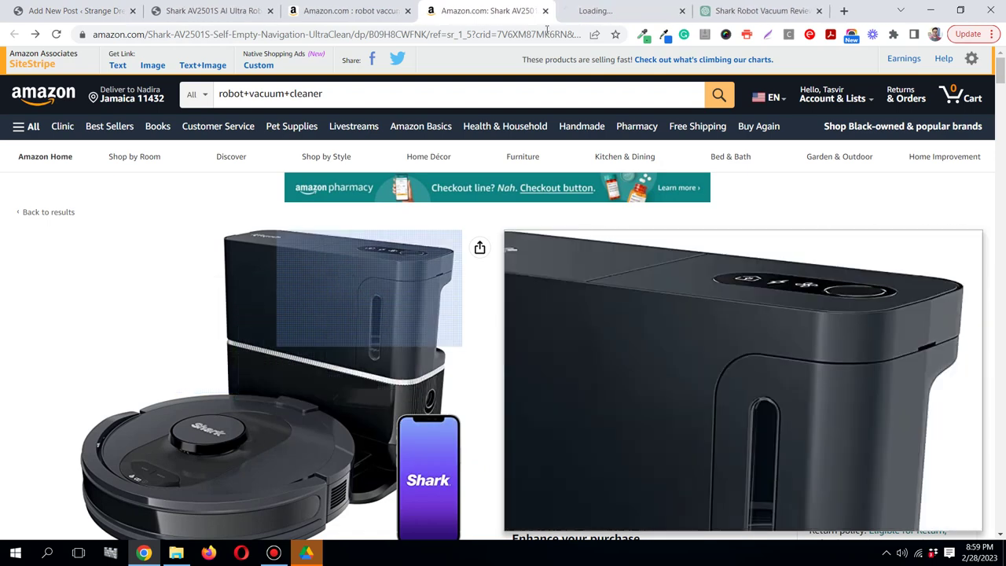
left_click(597, 12)
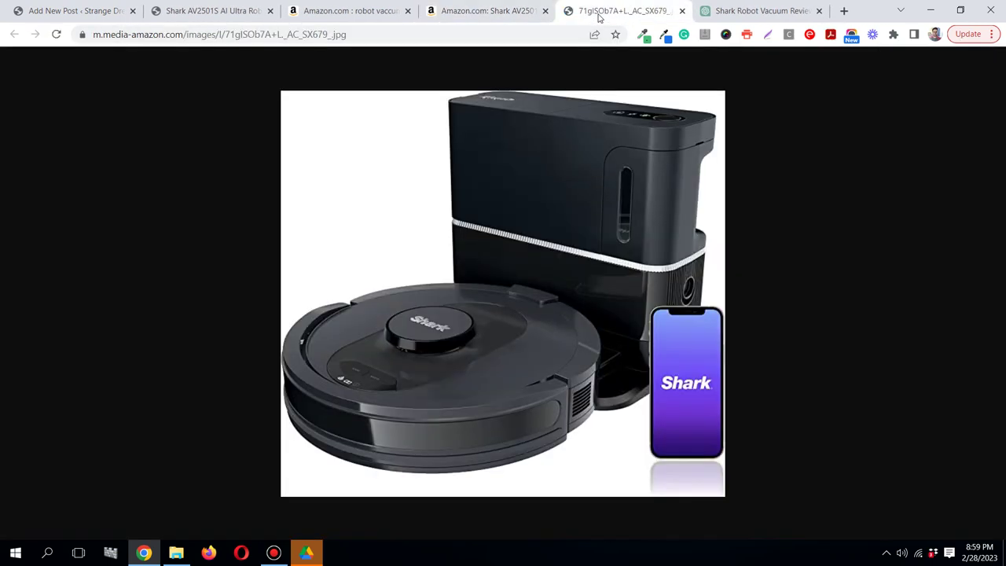
Open the Canva website in a new browser tab.
left_click(844, 10)
left_click(554, 32)
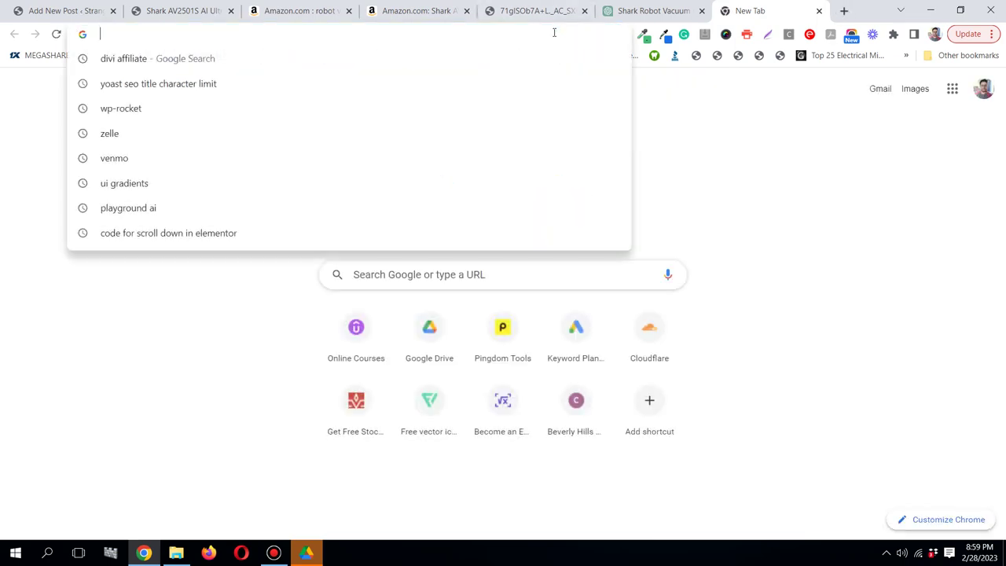
type("canva.com")
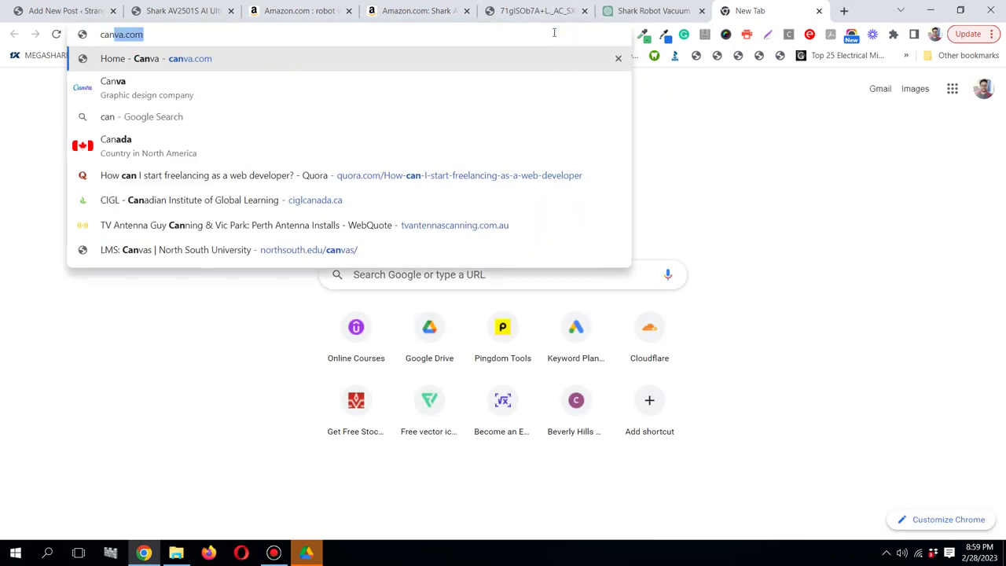
key("Return")
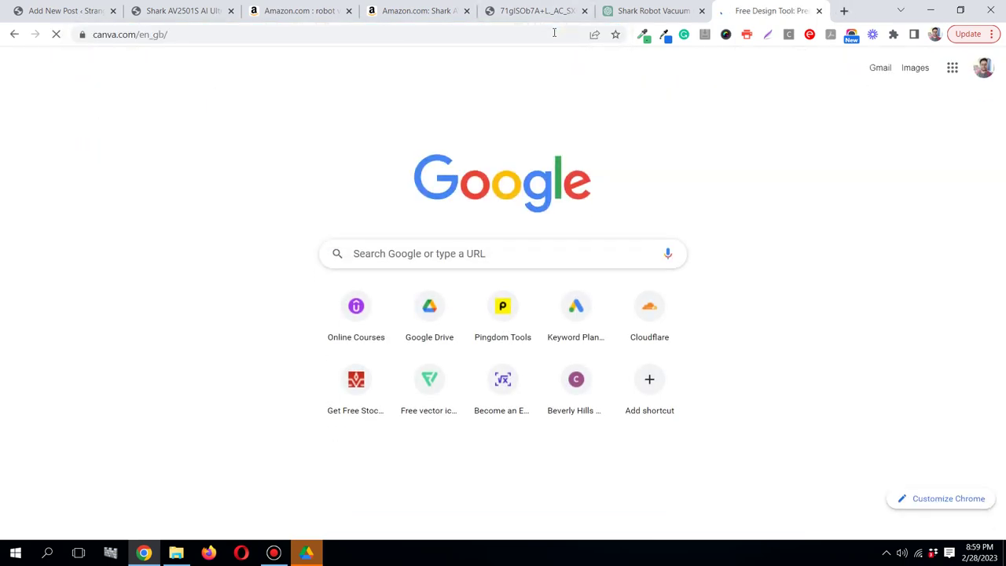
Save the Shark product photo to disk as a JPG.
left_click(538, 10)
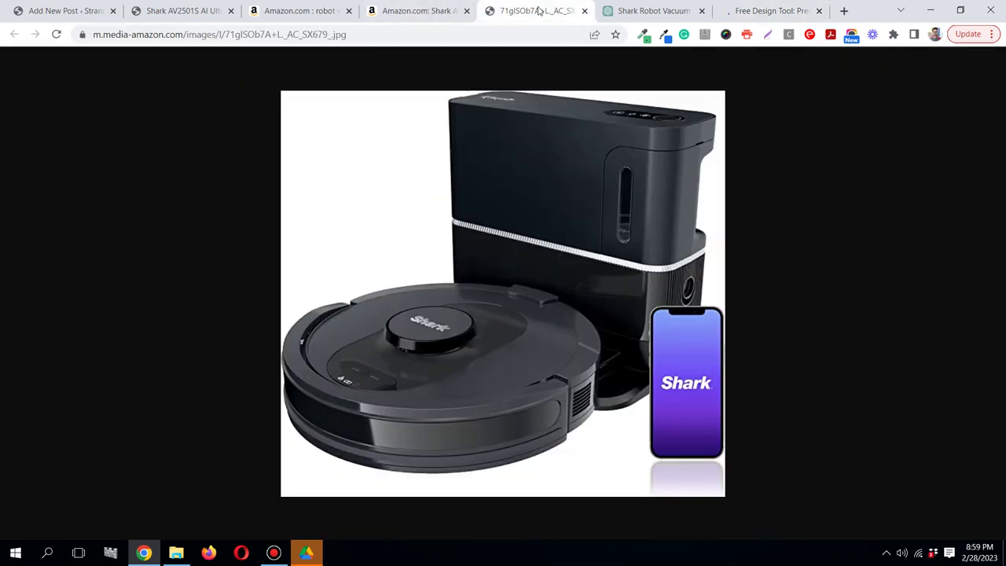
right_click(539, 262)
left_click(560, 270)
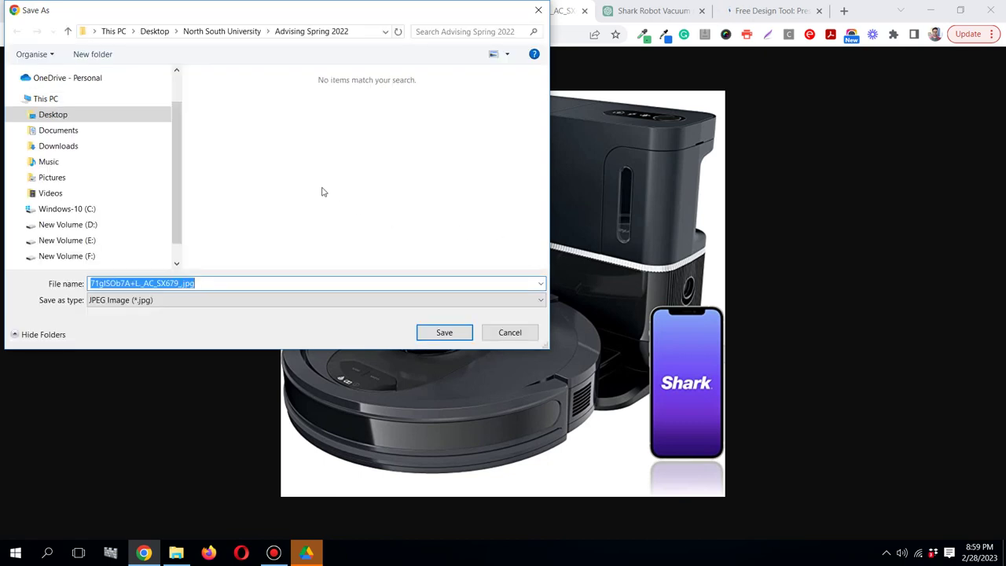
left_click(444, 332)
left_click(657, 11)
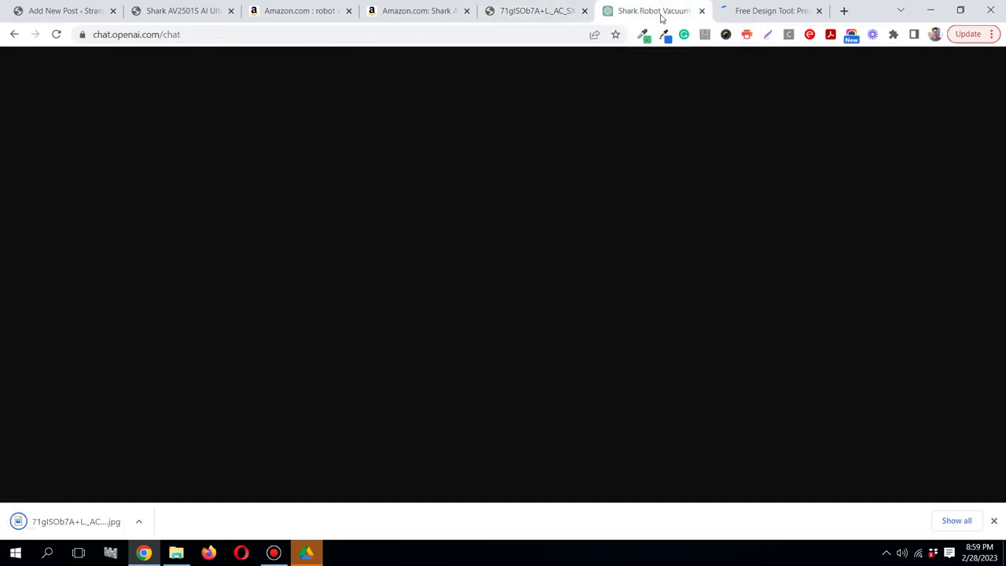
On Canva, dismiss the Google sign-in prompt and open the Log in options.
left_click(771, 13)
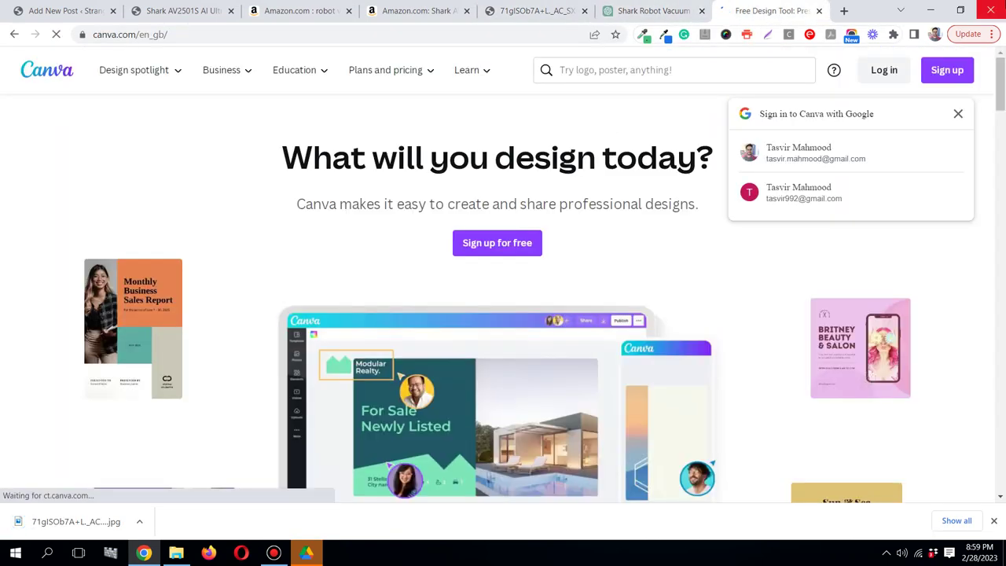
left_click(962, 116)
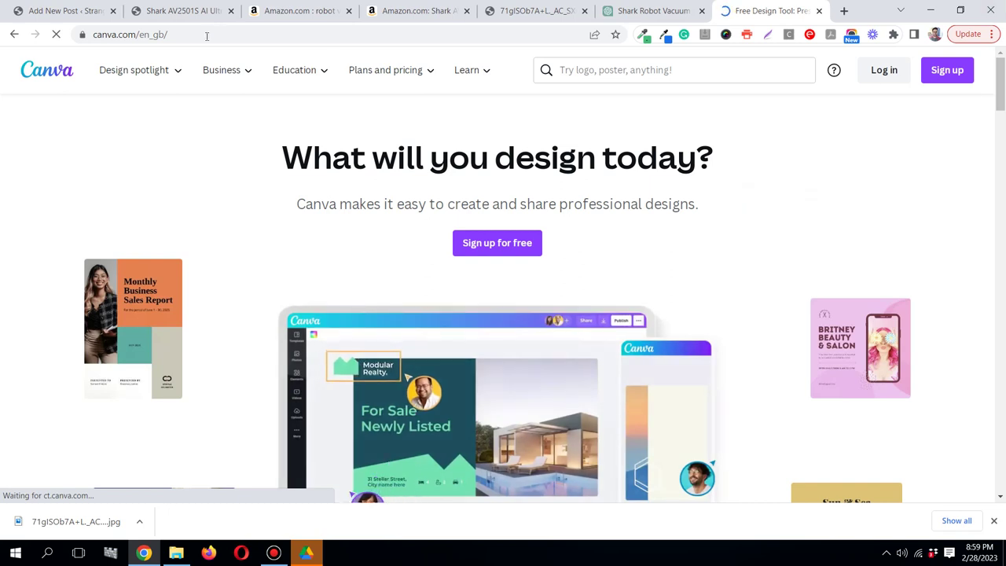
left_click(892, 71)
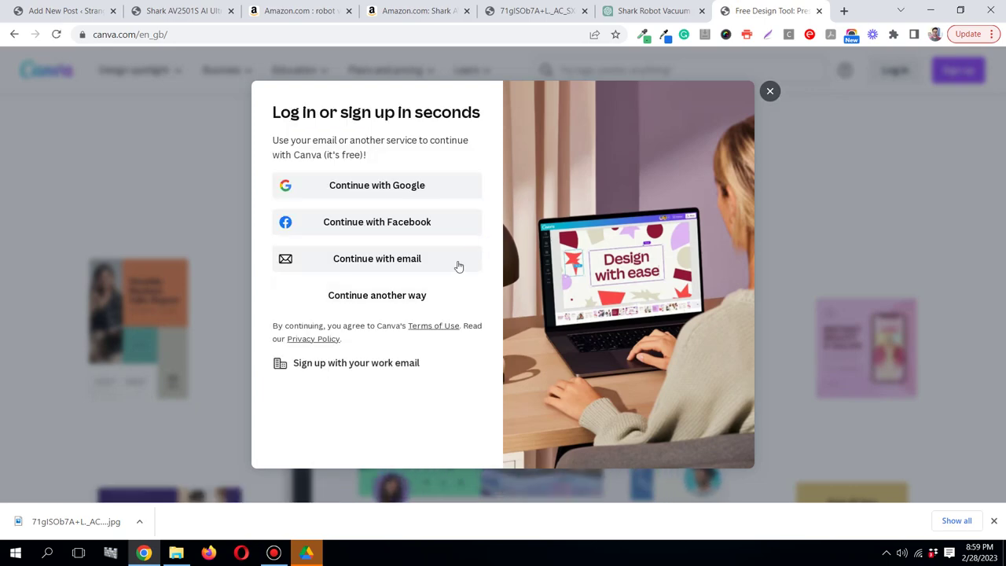
Continue with email using the autofilled account address, then close the Canva tab.
left_click(407, 260)
left_click(371, 197)
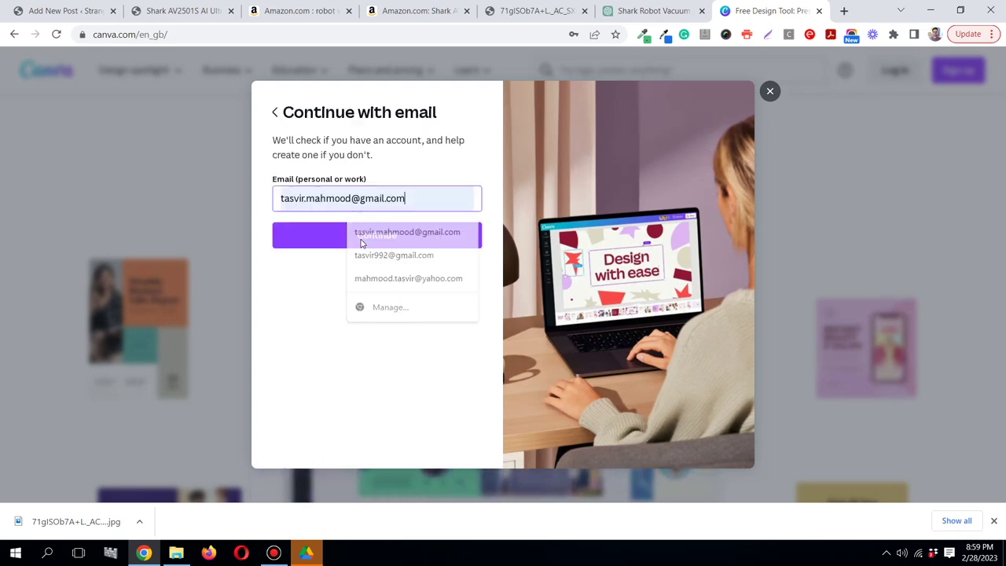
left_click(369, 233)
left_click(360, 237)
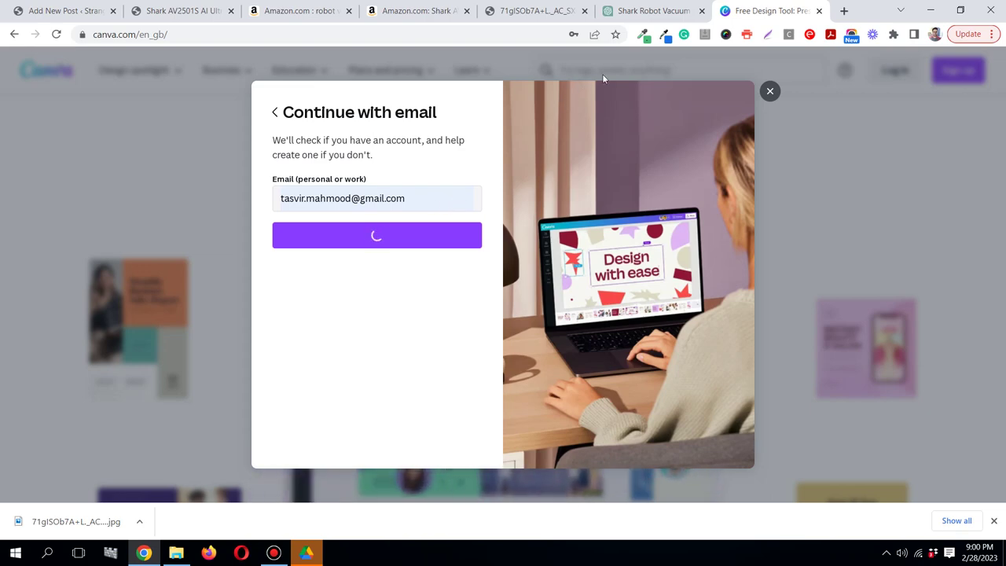
left_click(819, 11)
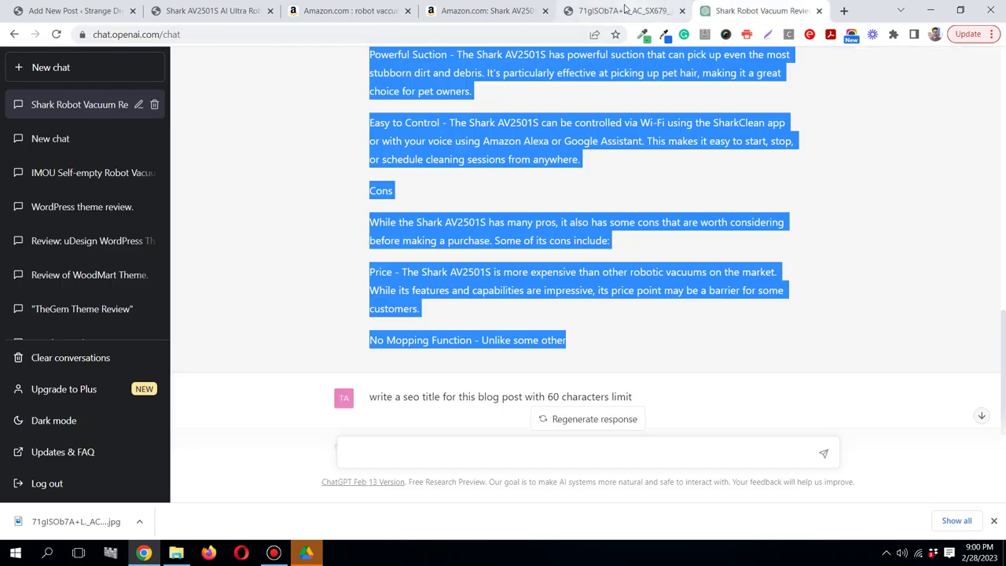
Upload the downloaded Shark JPG as the featured image and update the post.
left_click(214, 9)
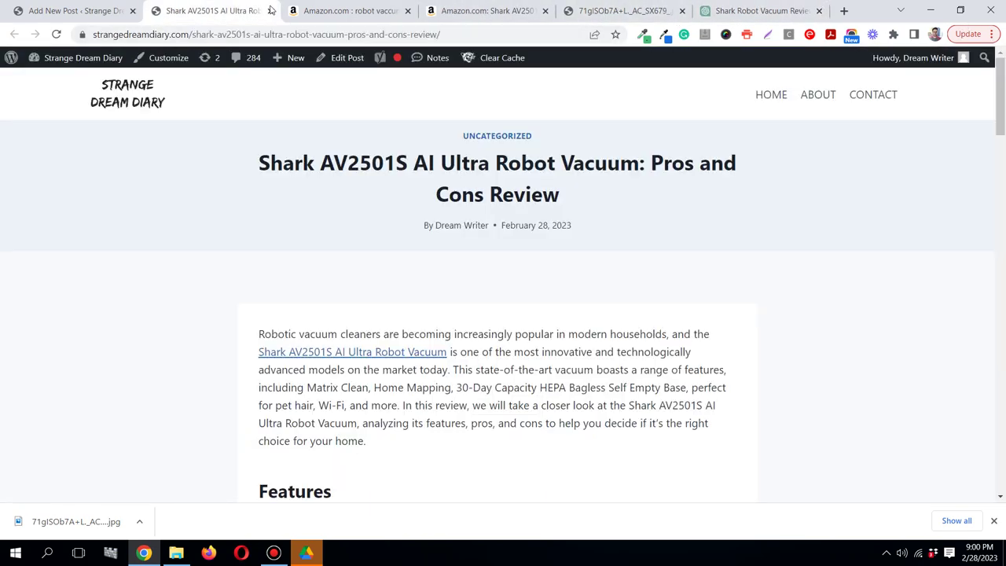
left_click(34, 15)
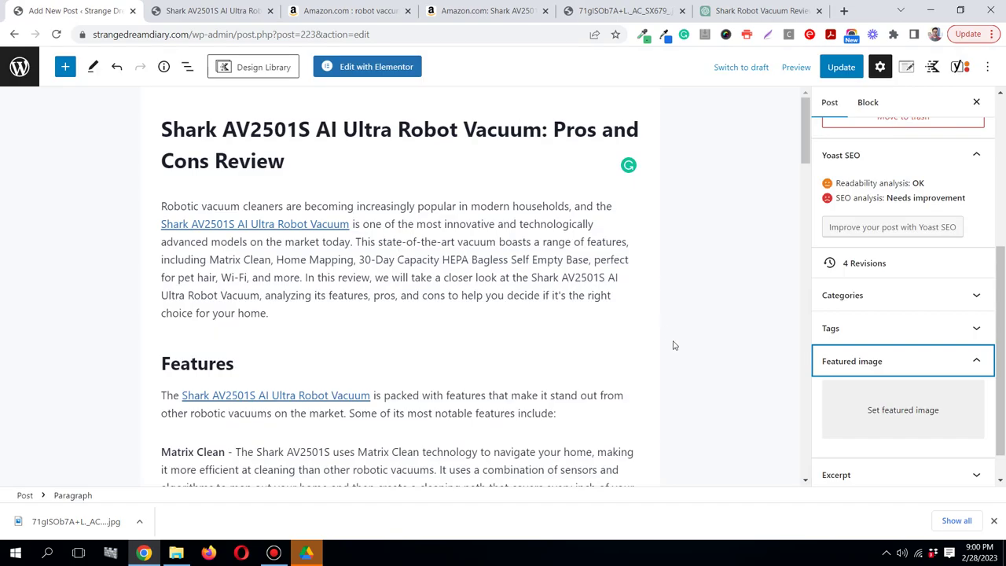
left_click(885, 401)
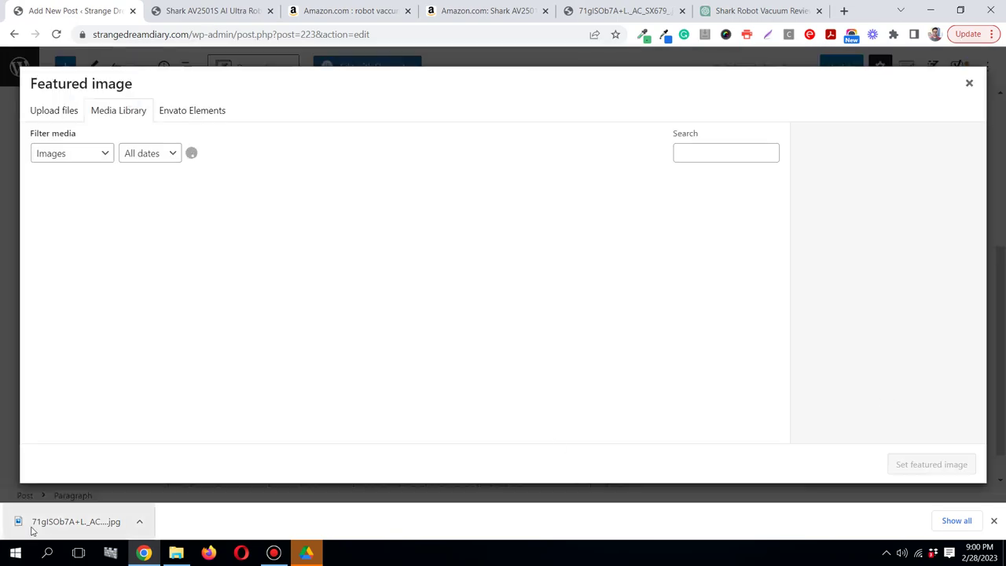
left_click_drag(32, 525, 133, 407)
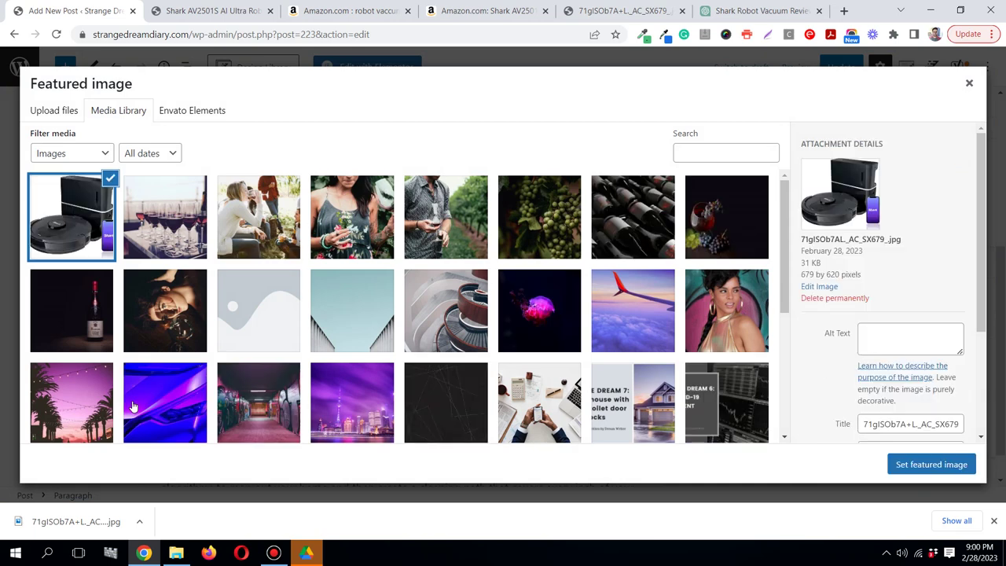
left_click(931, 468)
left_click(843, 68)
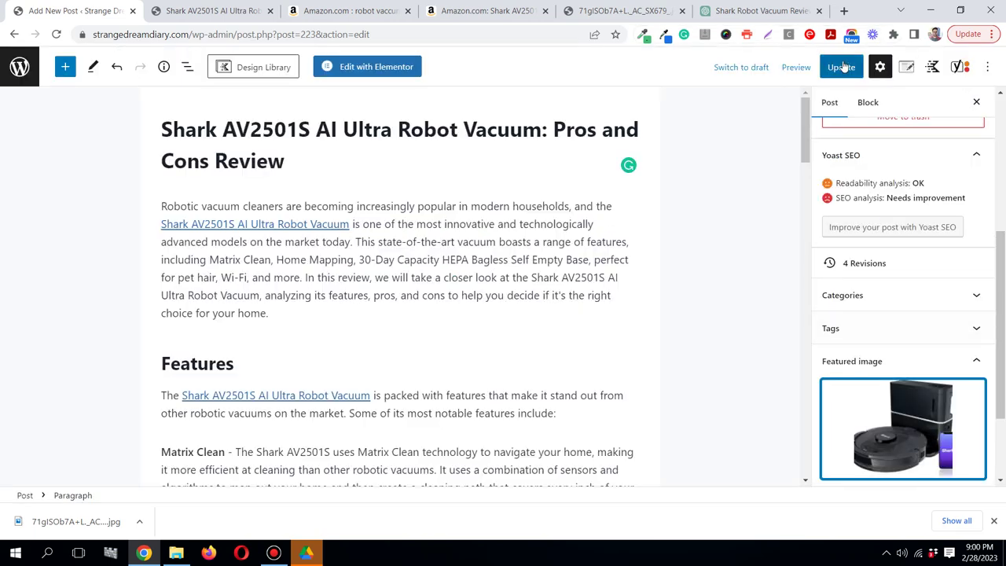
left_click(192, 16)
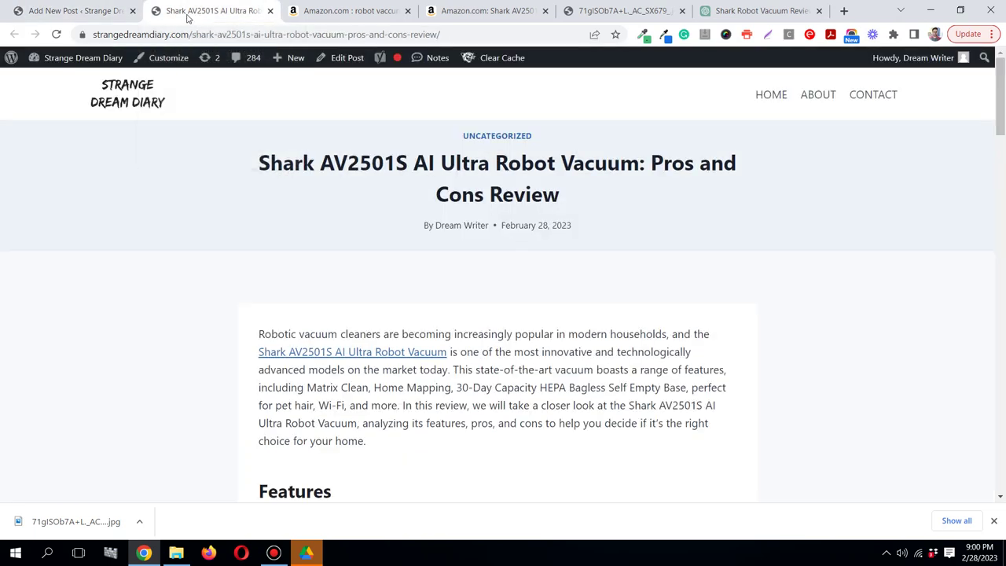
left_click(56, 33)
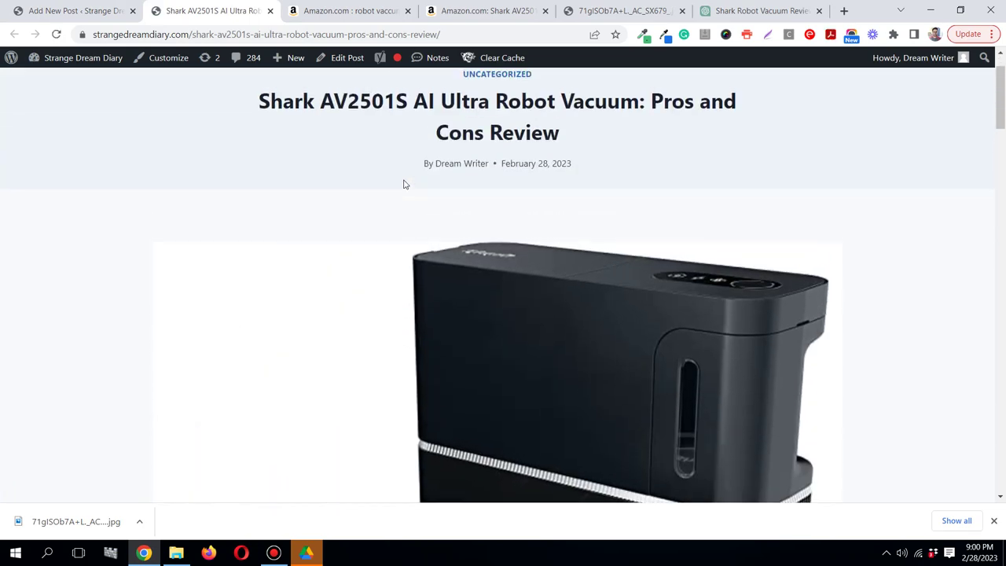
scroll(403, 185, "down", 5)
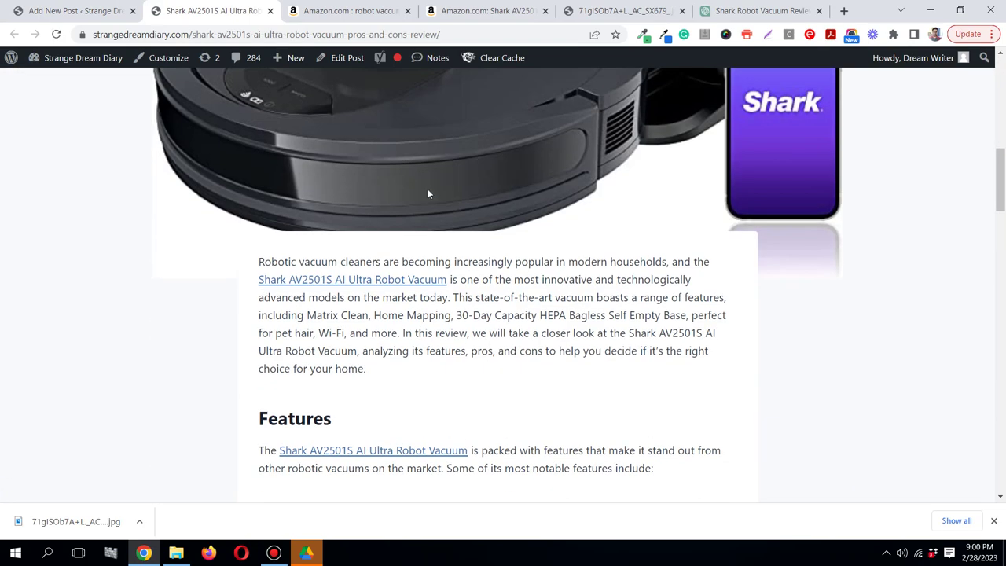
scroll(428, 189, "down", 3)
scroll(487, 228, "up", 2)
scroll(514, 250, "down", 15)
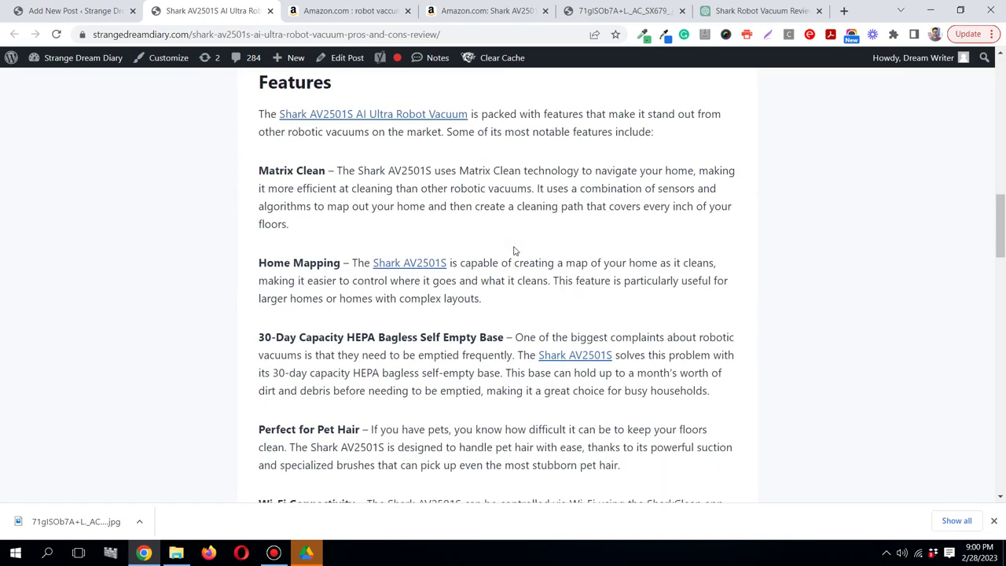
scroll(516, 251, "up", 15)
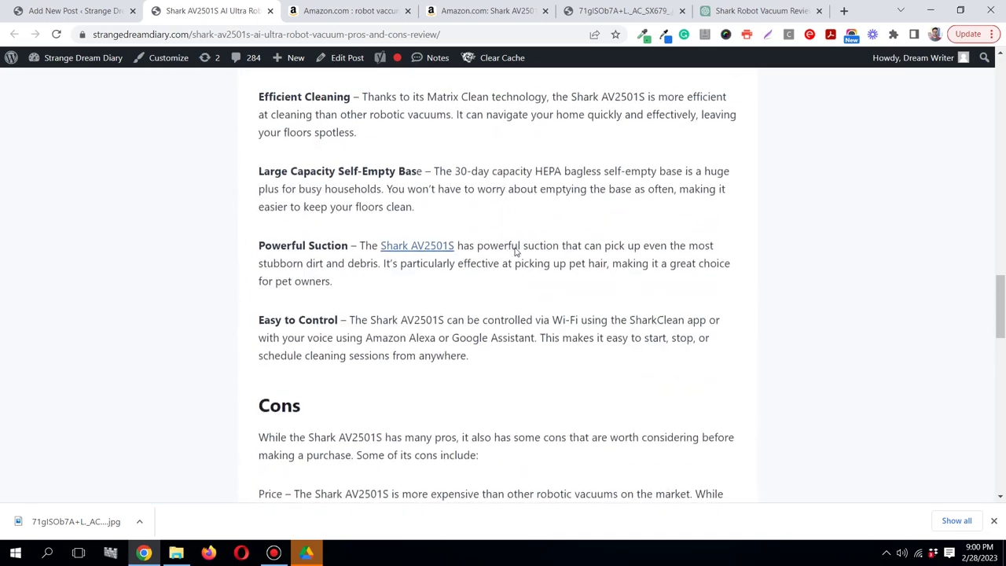
scroll(515, 252, "up", 5)
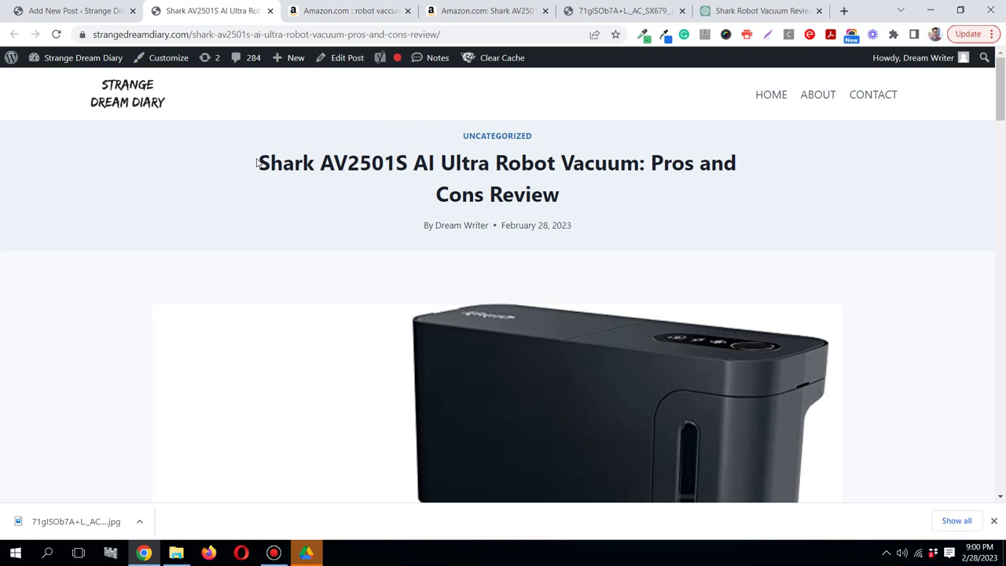
left_click_drag(257, 160, 559, 198)
left_click(557, 199)
scroll(390, 167, "down", 9)
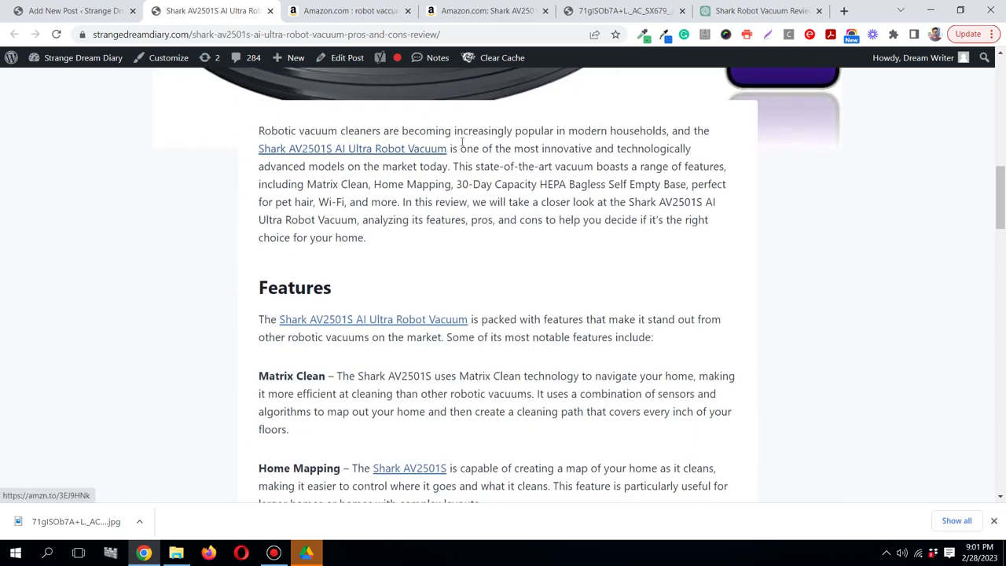
Scroll back to the top of Amazon's robot vacuum results, then return to the WordPress editor.
left_click(304, 17)
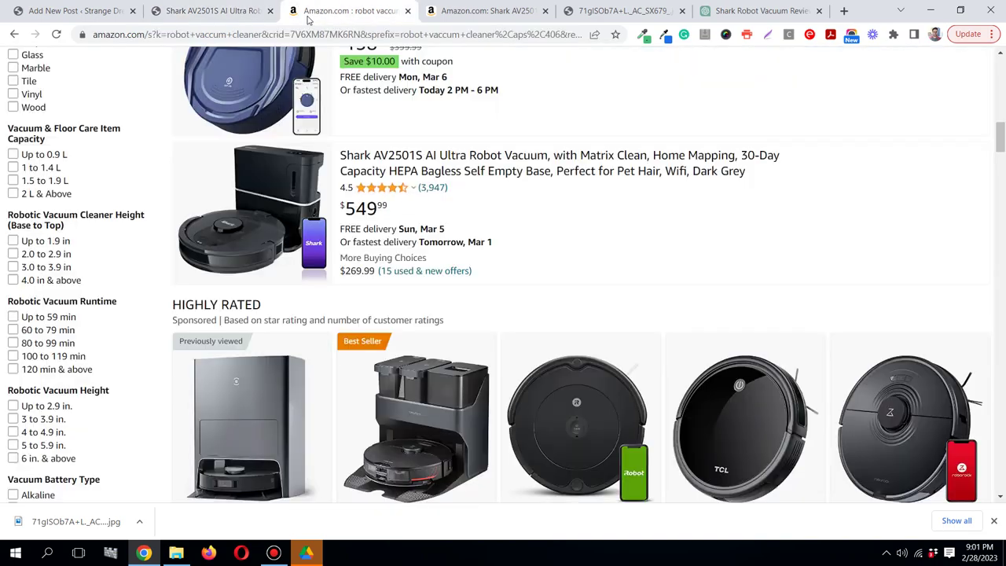
scroll(369, 90, "up", 3)
scroll(371, 92, "up", 10)
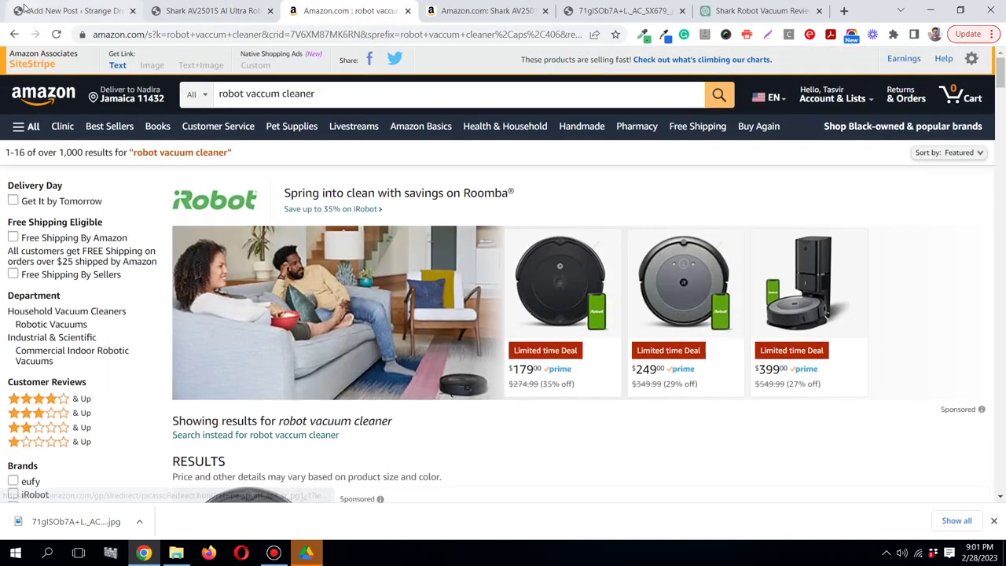
left_click(43, 14)
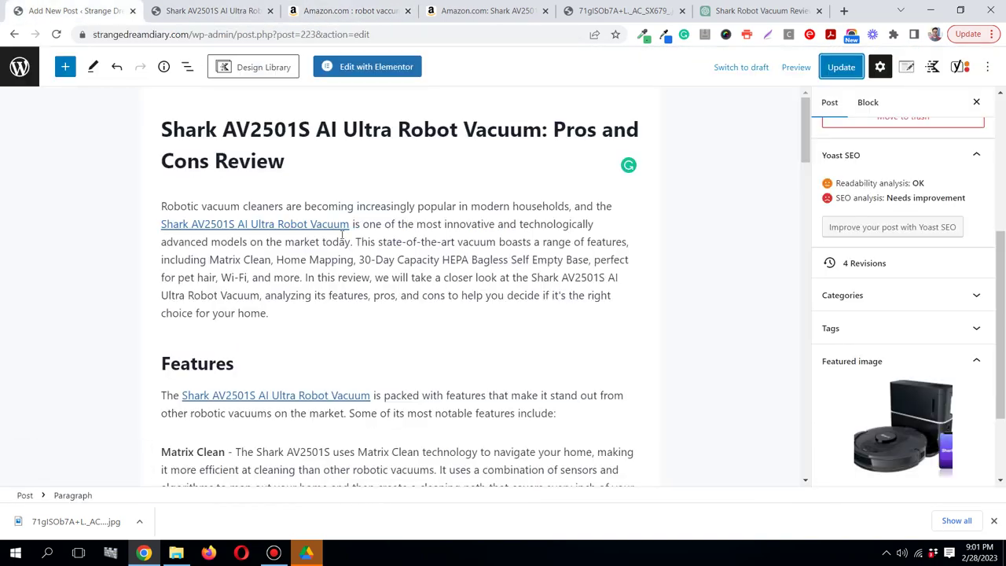